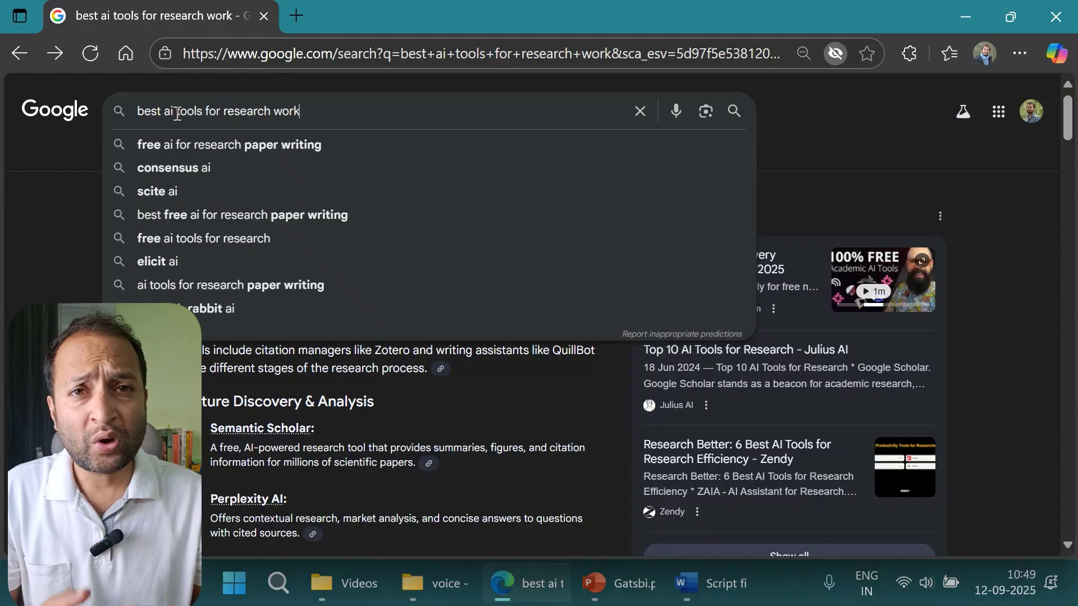
# Step: Search Google for the best AI tools for research work and browse the results
pyautogui.press('Return')
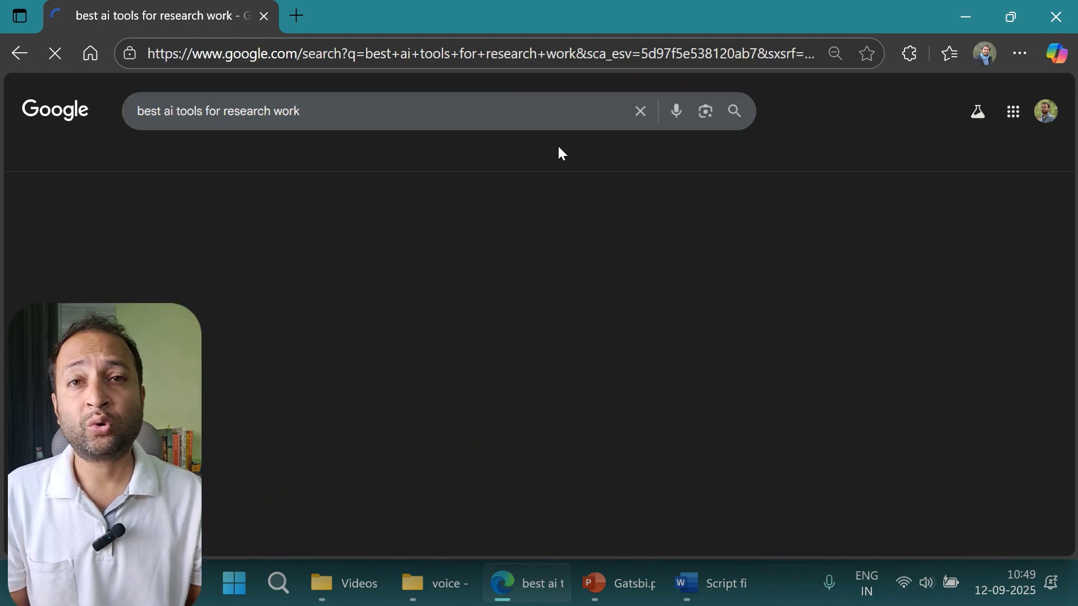
pyautogui.scroll(-10, 388, 171)
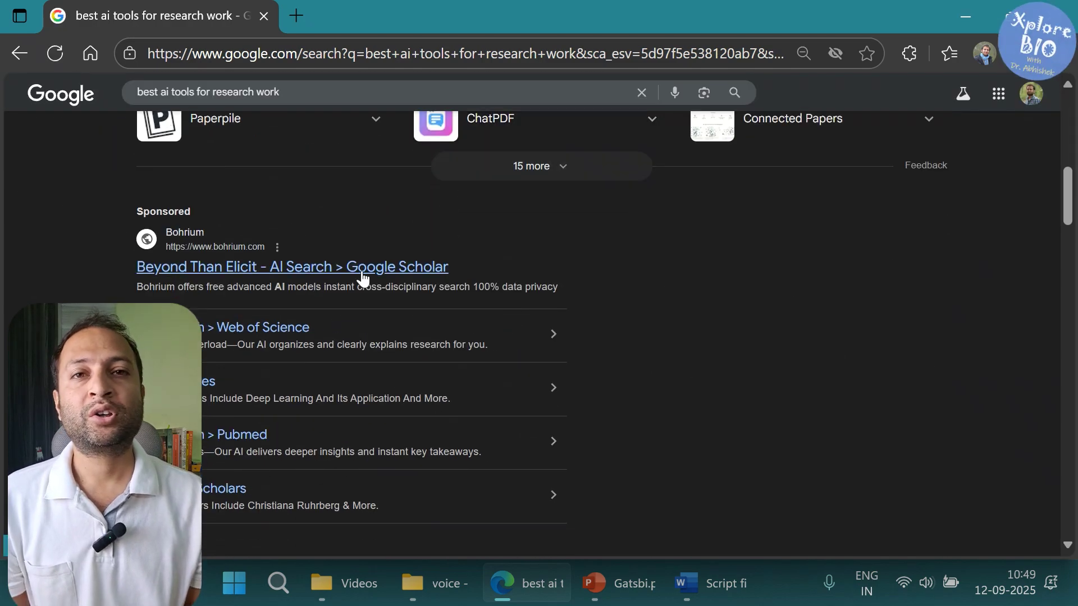
pyautogui.scroll(-3, 409, 279)
pyautogui.scroll(-12, 408, 279)
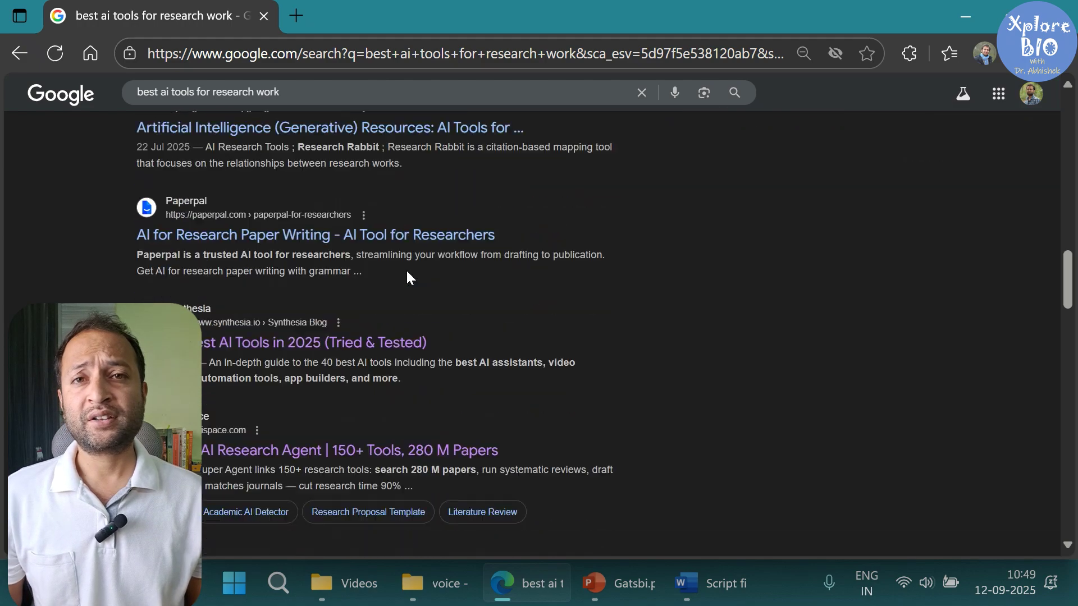
# Step: Open the Synthesia AI-tools article, then the Gatsbi website from the search results
pyautogui.scroll(-1, 408, 277)
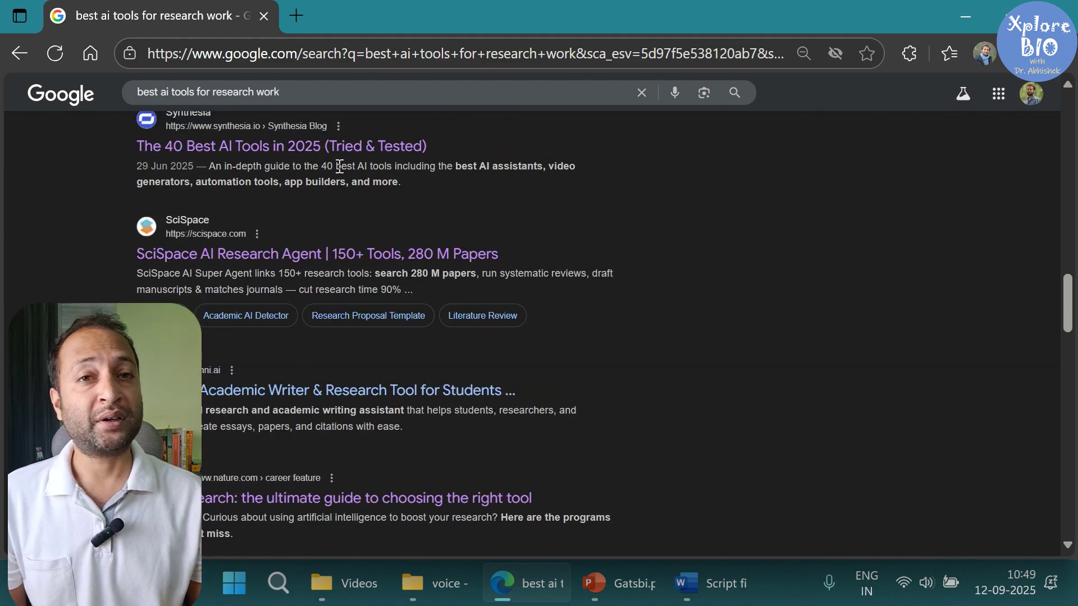
pyautogui.click(281, 147)
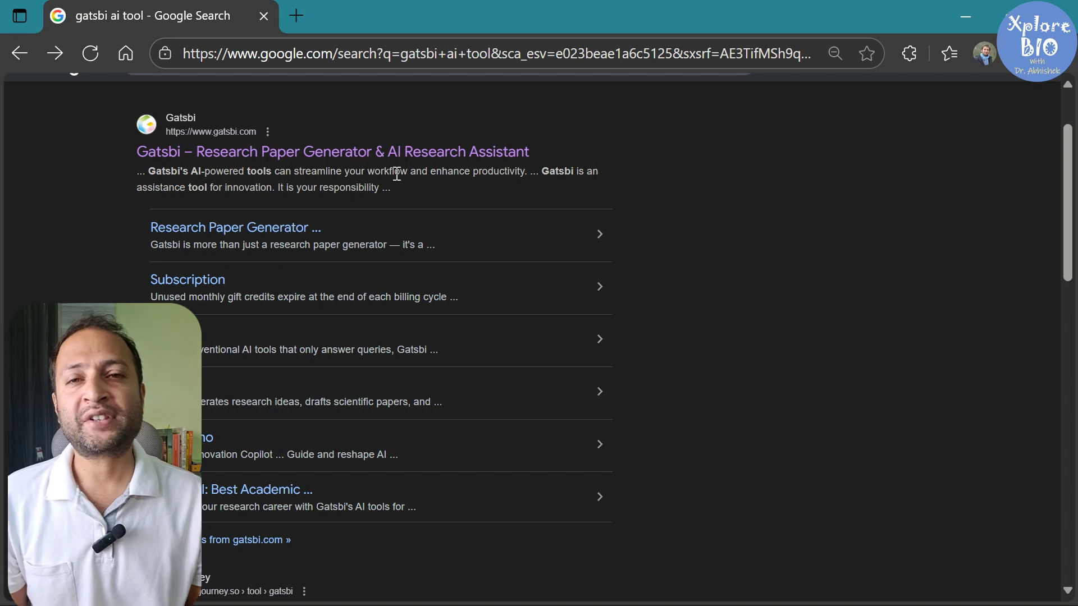
pyautogui.click(344, 152)
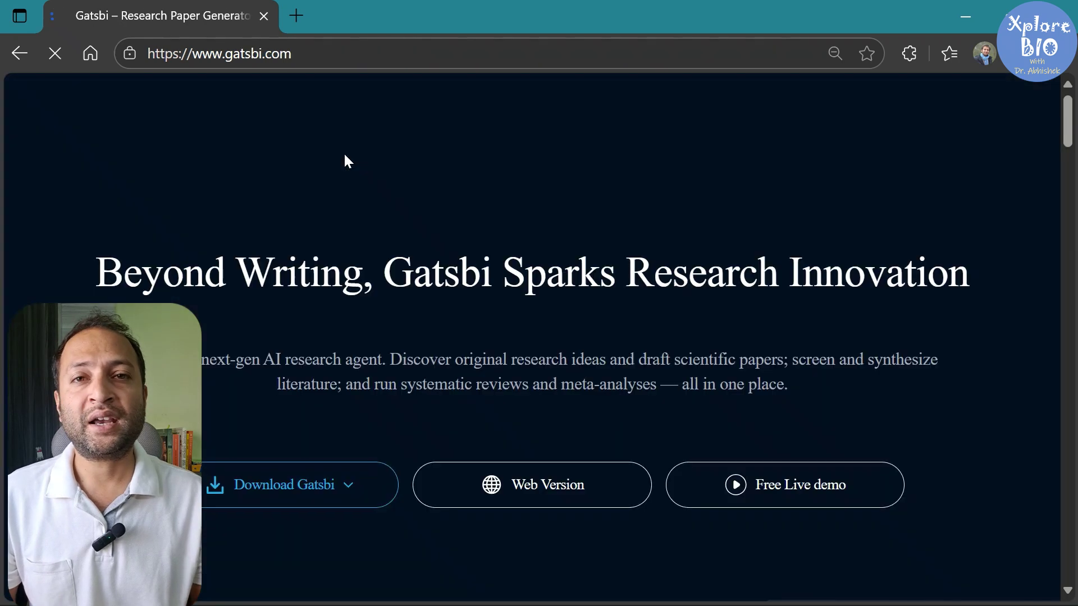
# Step: Read through the Gatsbi homepage headline and product description
pyautogui.moveTo(118, 279); pyautogui.dragTo(641, 329)
pyautogui.click(709, 355)
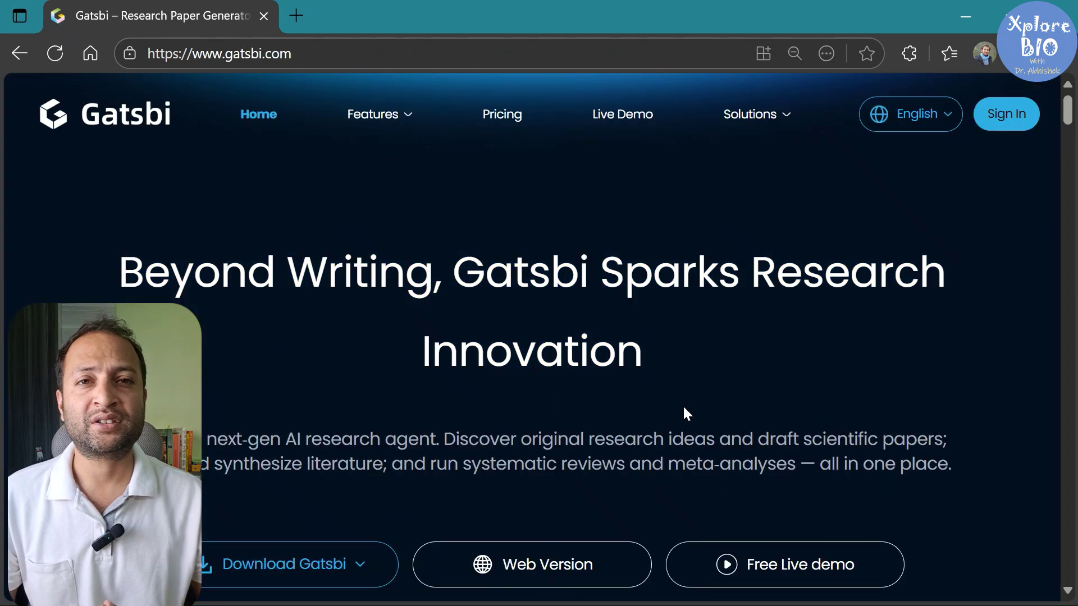
pyautogui.moveTo(381, 439); pyautogui.dragTo(679, 466)
pyautogui.click(758, 459)
pyautogui.scroll(-9, 769, 450)
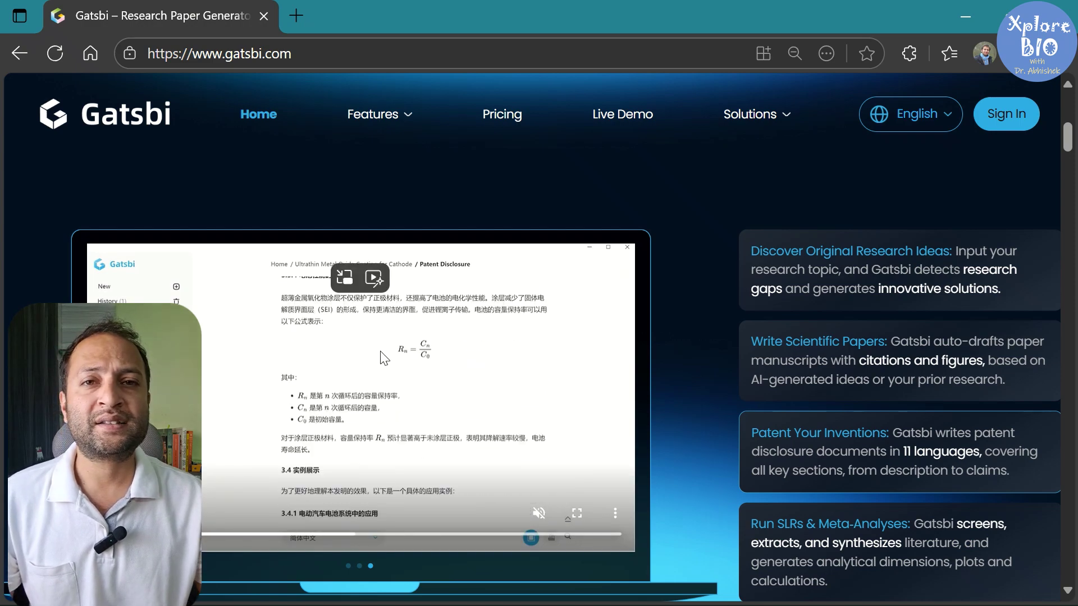
pyautogui.scroll(-2, 708, 384)
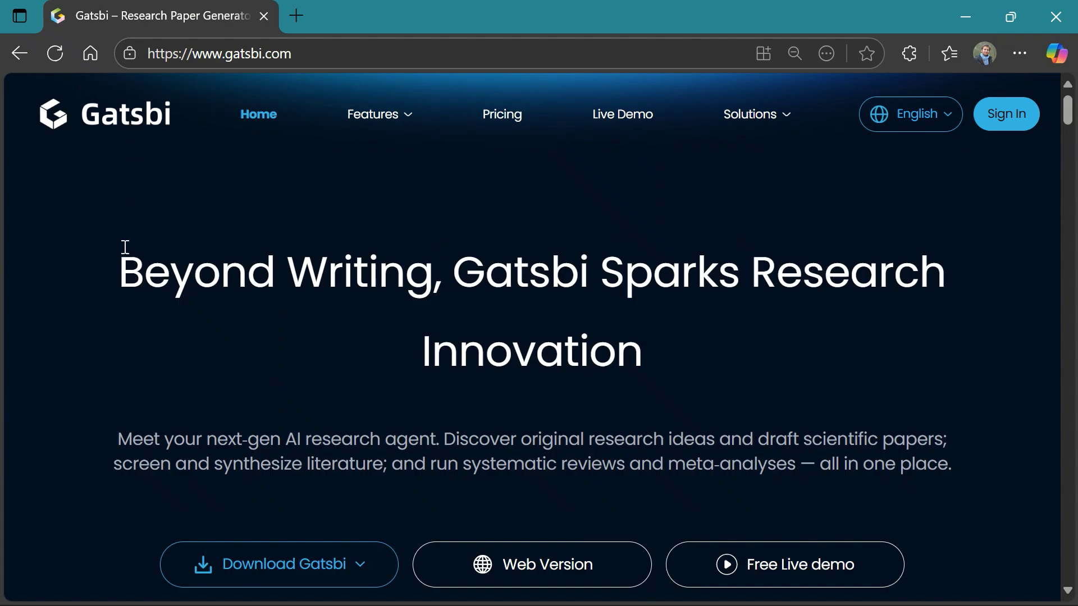
# Step: Reveal the Windows and macOS download options for Gatsbi
pyautogui.scroll(-2, 454, 312)
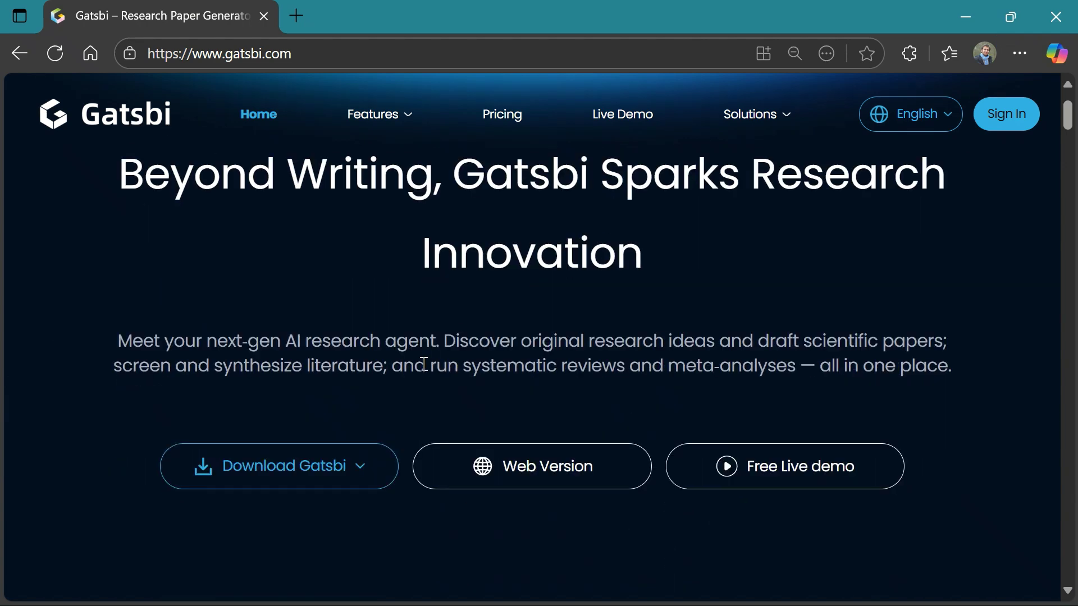
pyautogui.scroll(-2, 403, 386)
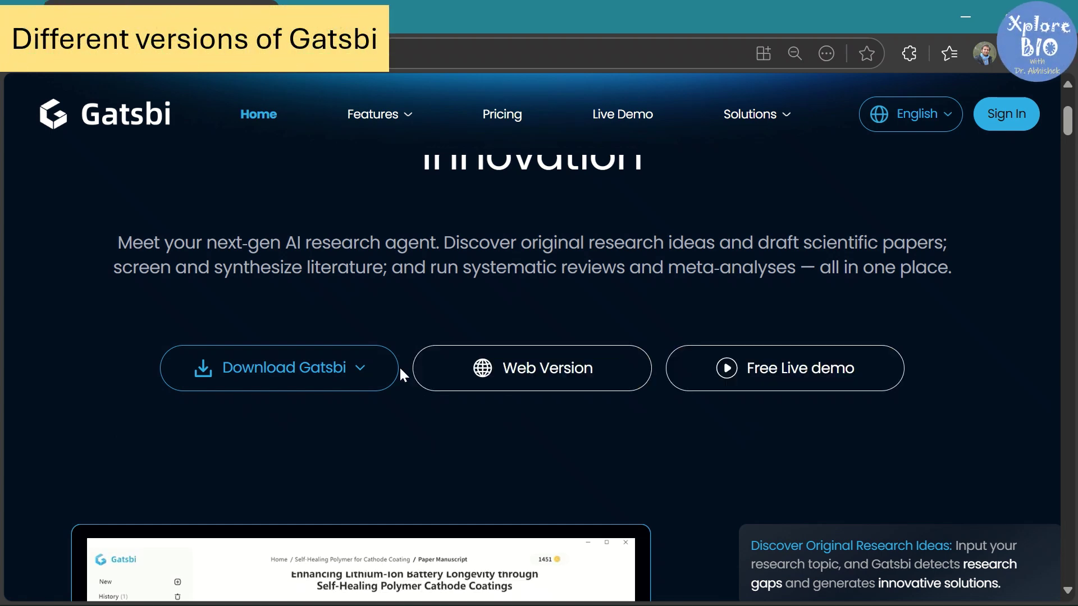
pyautogui.click(375, 373)
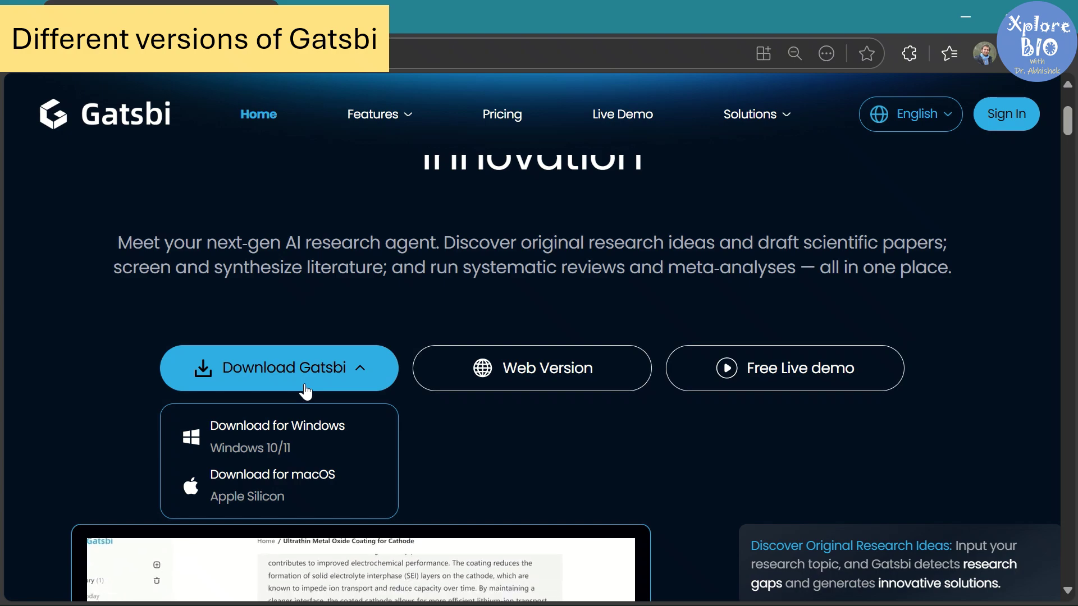
pyautogui.scroll(-2, 332, 381)
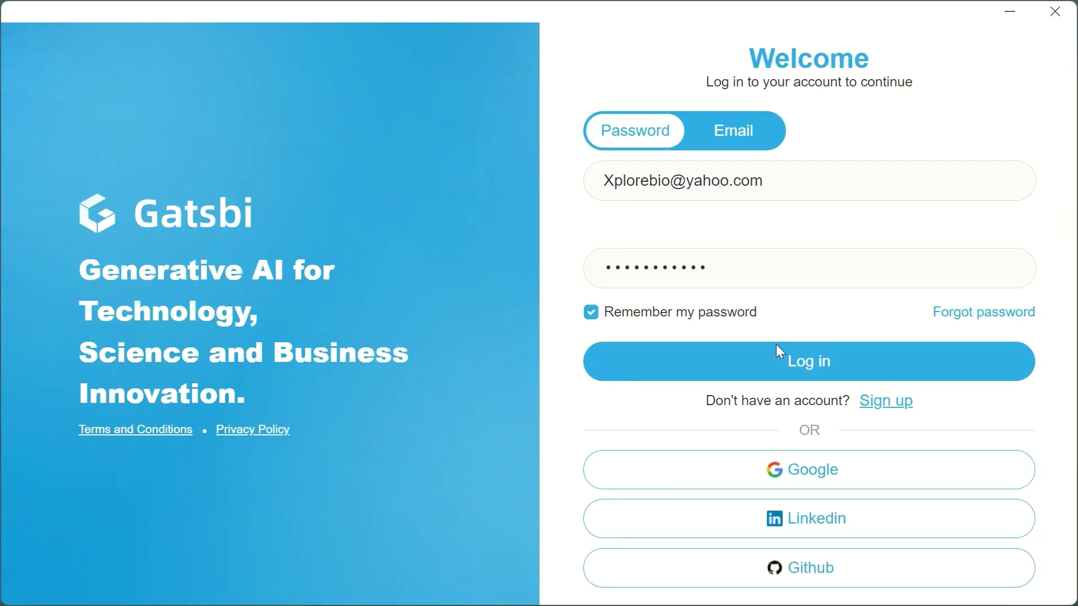
# Step: Log in to Gatsbi and switch the assistant from Innovator to Gatsbi Writer
pyautogui.click(780, 362)
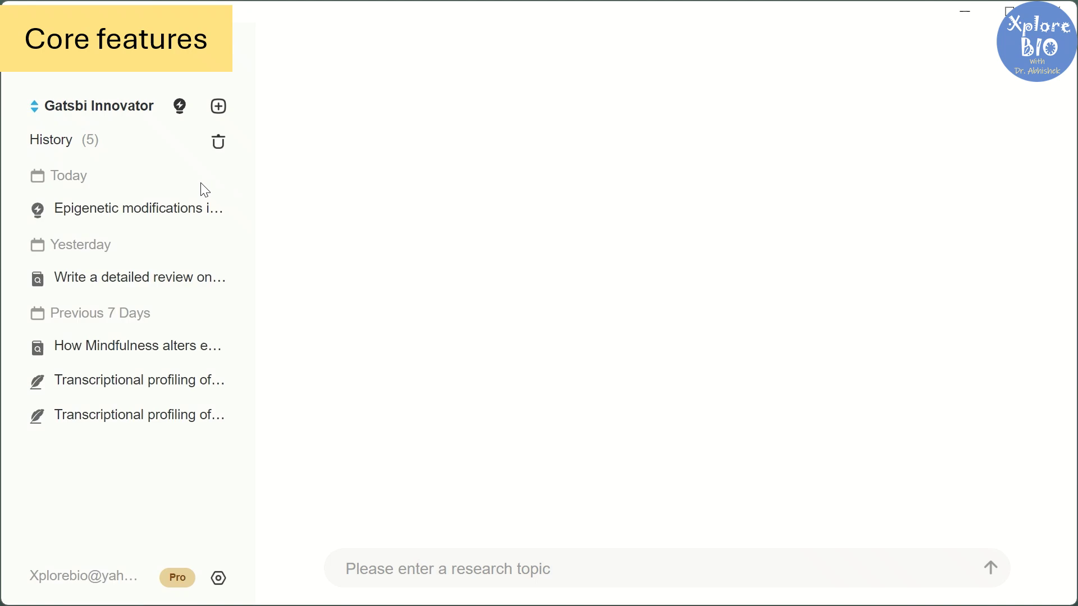
pyautogui.click(114, 118)
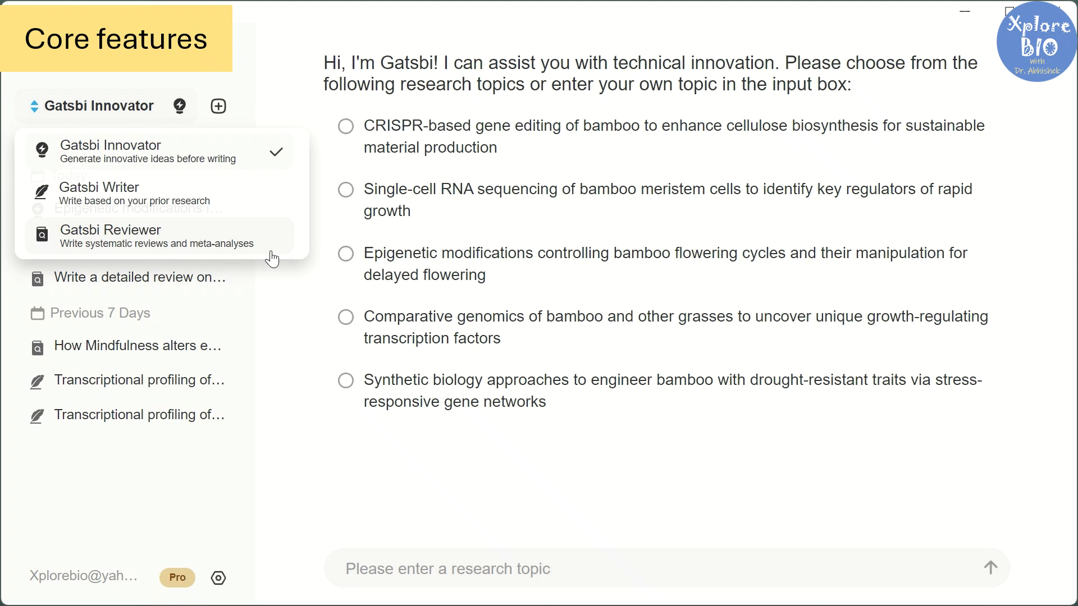
pyautogui.click(125, 117)
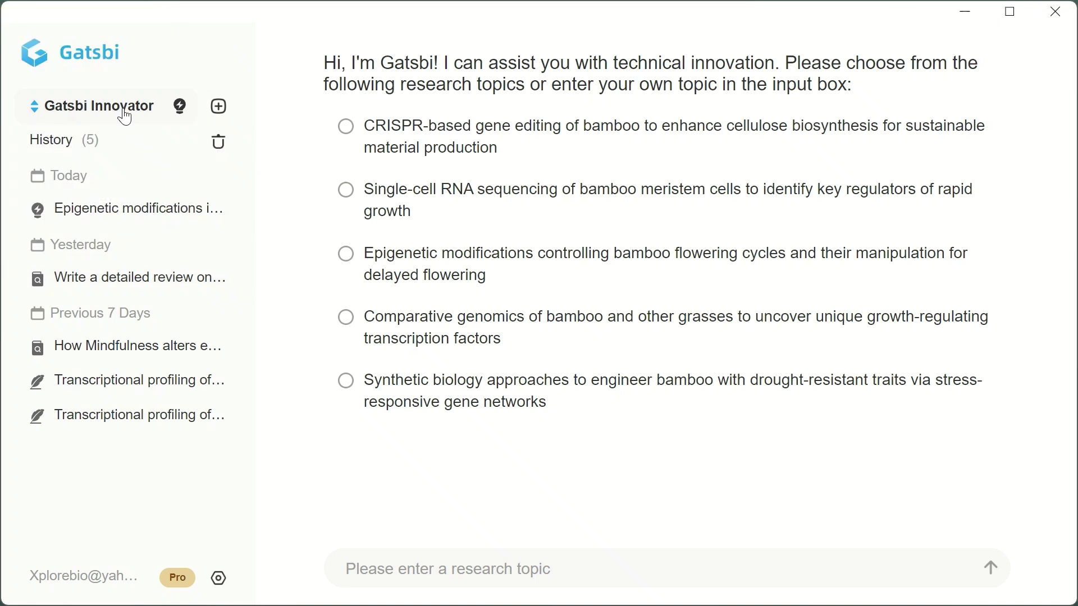
pyautogui.click(125, 117)
pyautogui.click(134, 179)
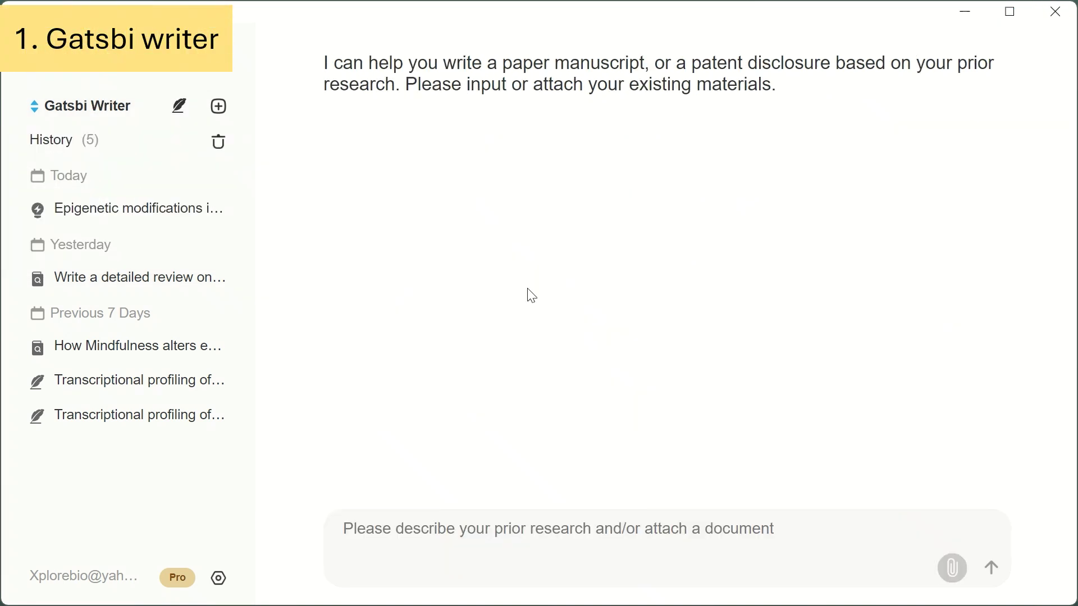
# Step: Paste the bamboo transcriptional profiling topic, attach Draft paper.docx, and submit it
pyautogui.click(412, 537)
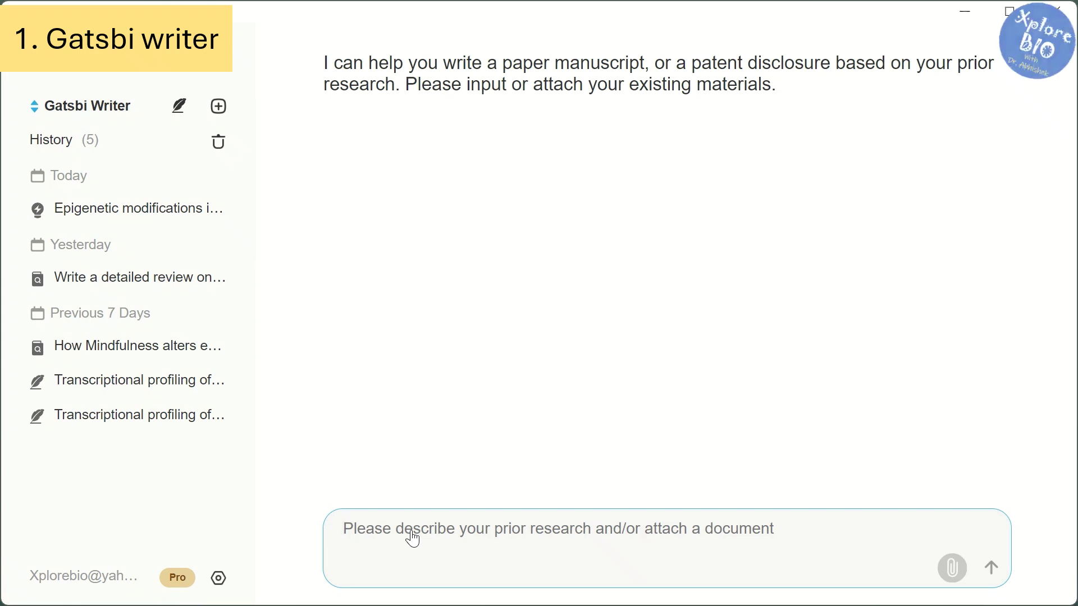
pyautogui.write('Transcriptional profiling of bamboo to identify genes involved in bamboo growth')
pyautogui.click(952, 569)
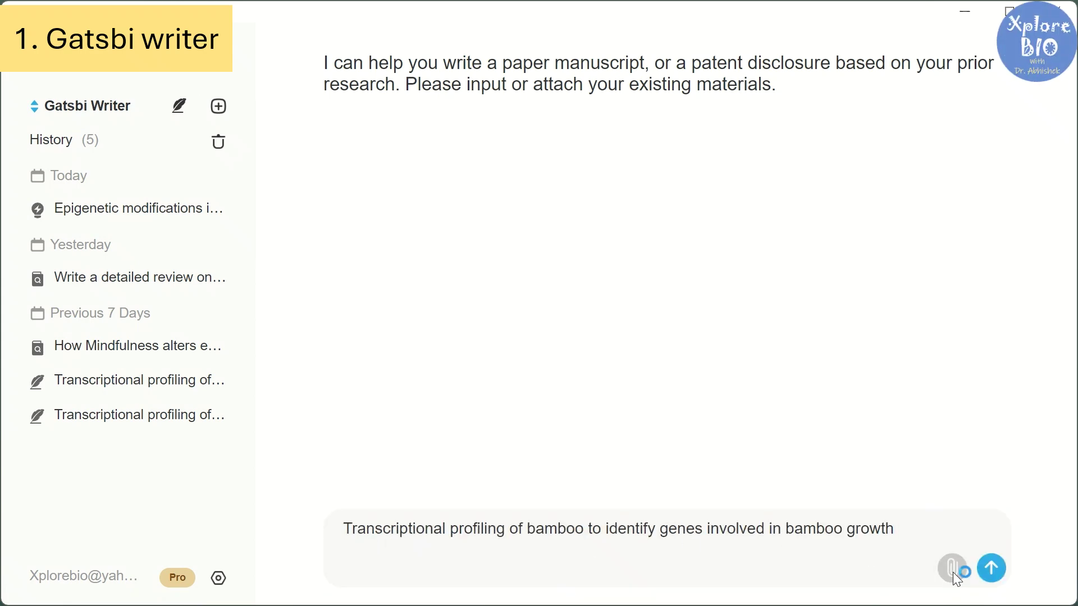
pyautogui.click(148, 183)
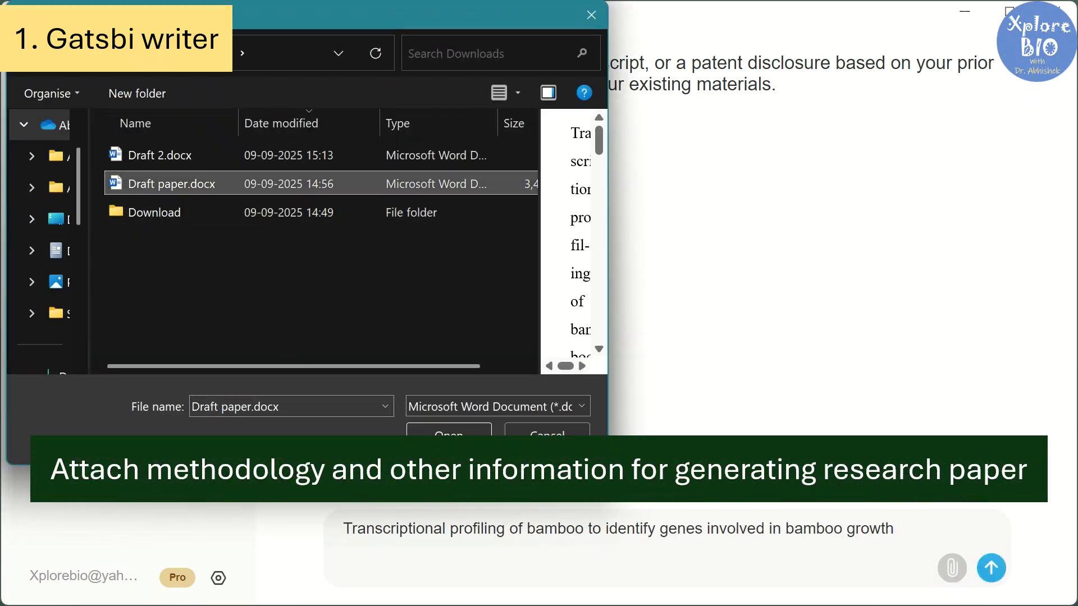
pyautogui.click(448, 435)
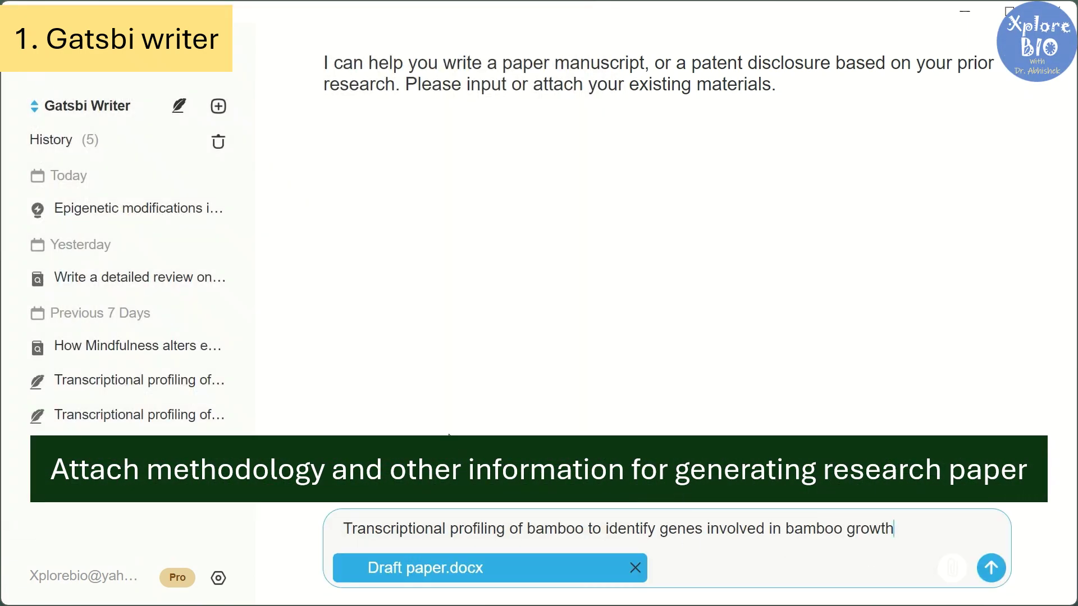
pyautogui.click(991, 569)
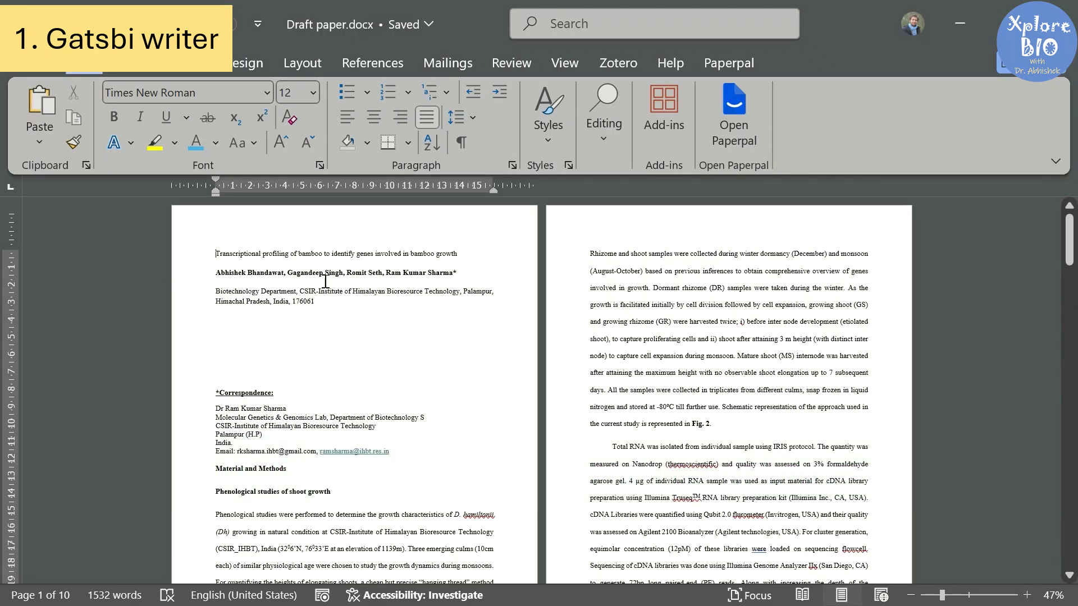
pyautogui.scroll(-1, 370, 280)
pyautogui.scroll(-10, 370, 280)
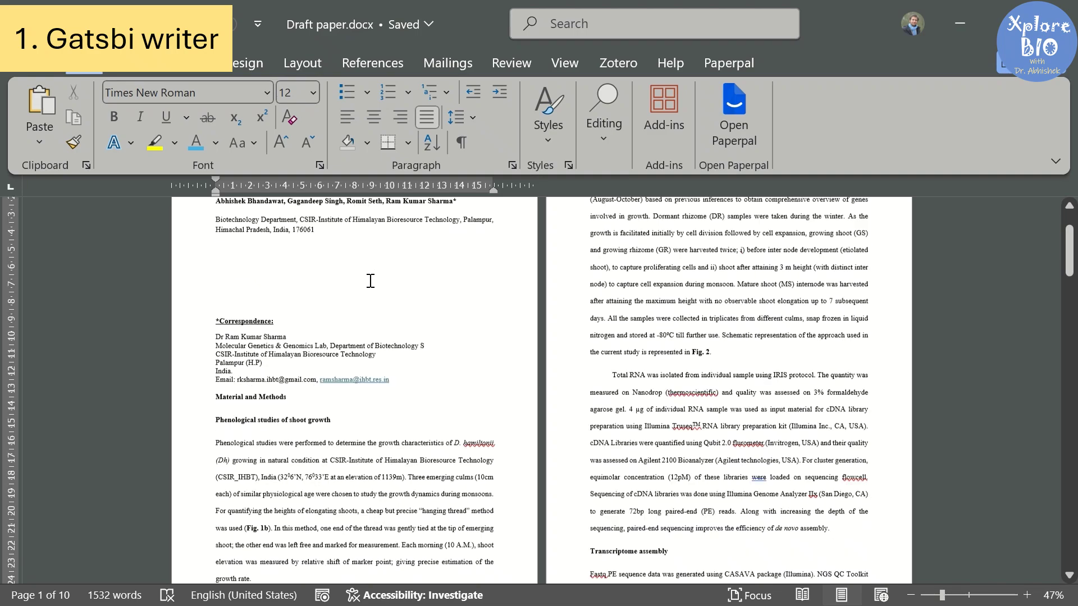
pyautogui.moveTo(1069, 281); pyautogui.dragTo(1073, 541)
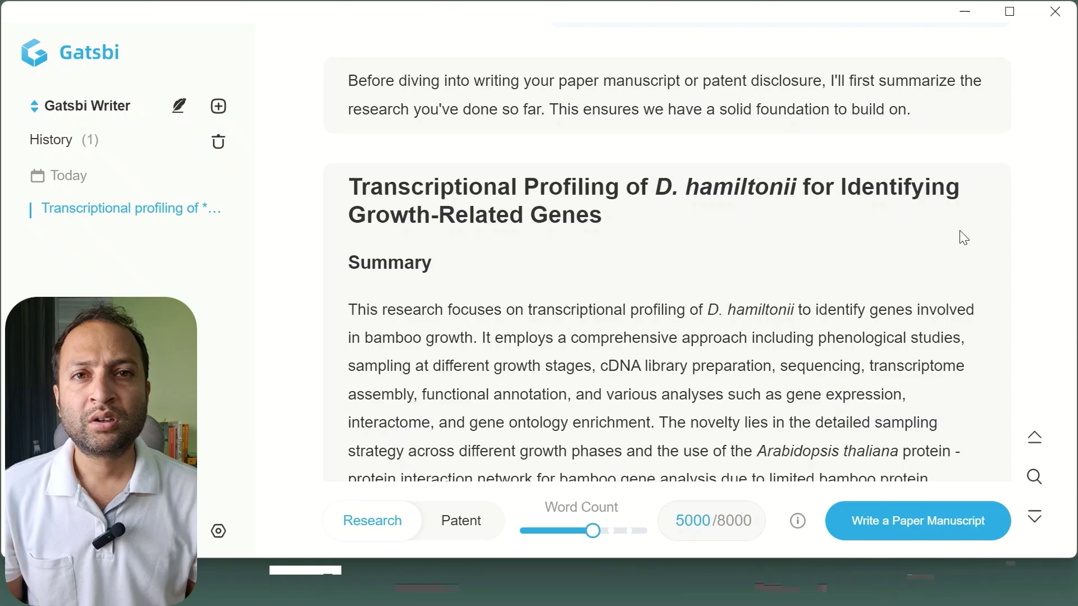
pyautogui.scroll(-5, 957, 235)
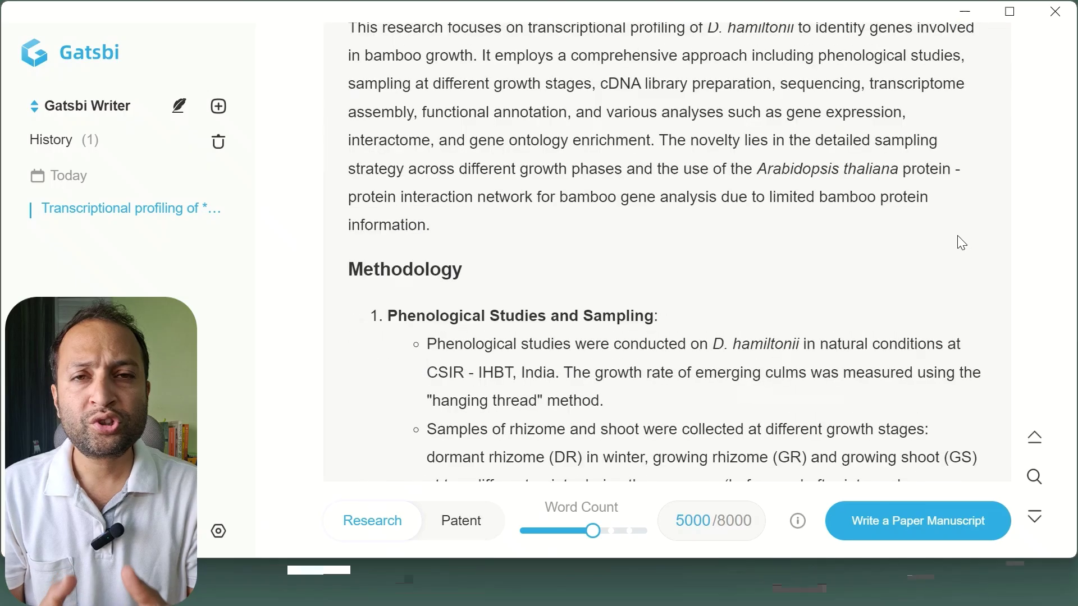
# Step: Review the generated bamboo research summary and request a full paper manuscript from it
pyautogui.scroll(1, 534, 135)
pyautogui.scroll(-7, 665, 241)
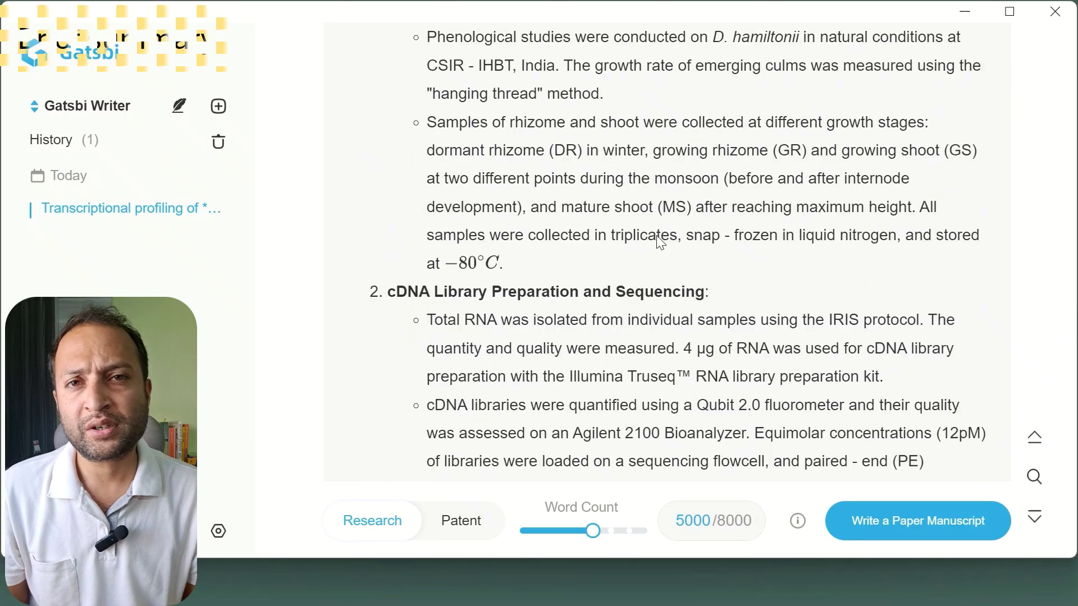
pyautogui.scroll(-6, 516, 250)
pyautogui.scroll(-15, 513, 247)
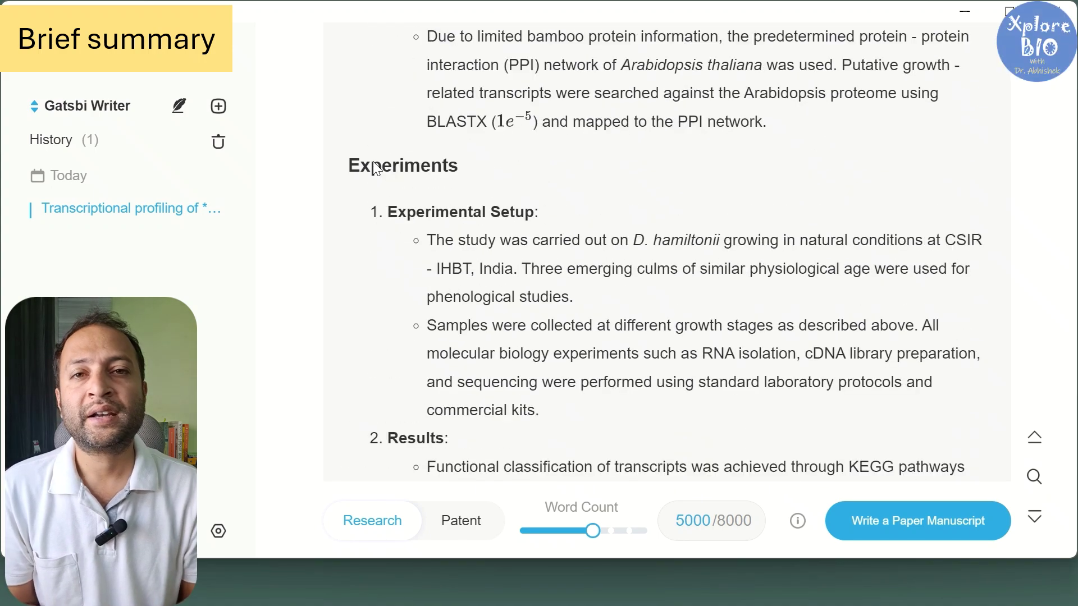
pyautogui.scroll(-3, 686, 212)
pyautogui.scroll(-6, 626, 225)
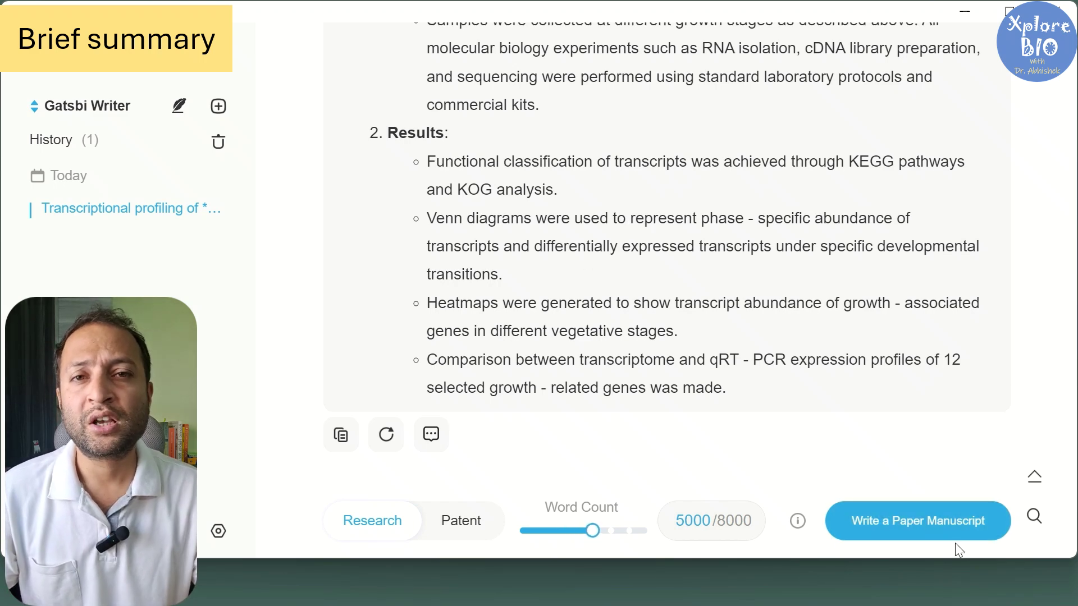
pyautogui.click(896, 527)
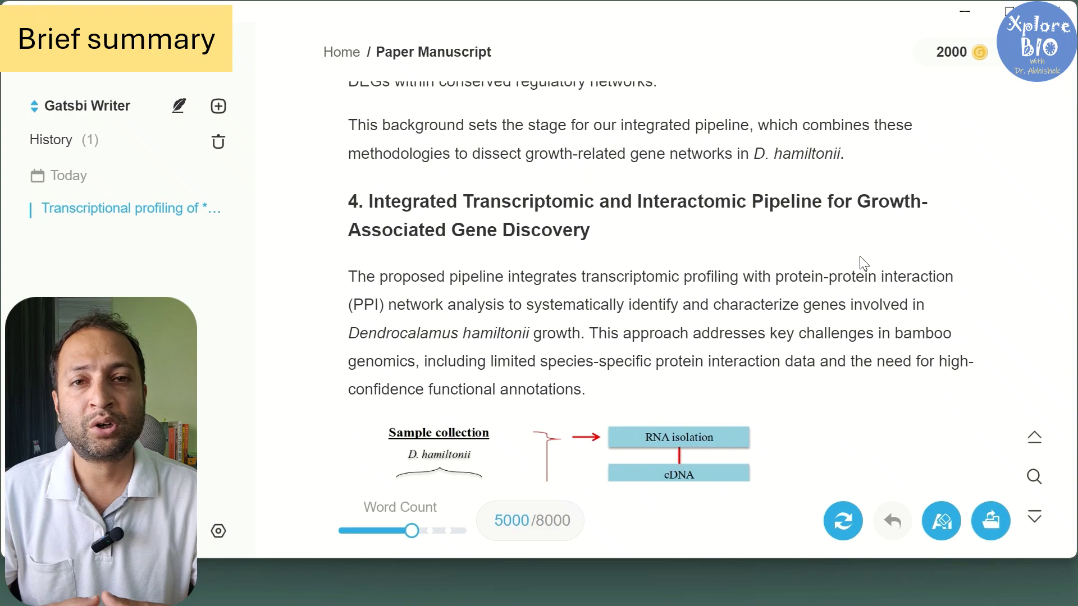
pyautogui.scroll(-20, 863, 263)
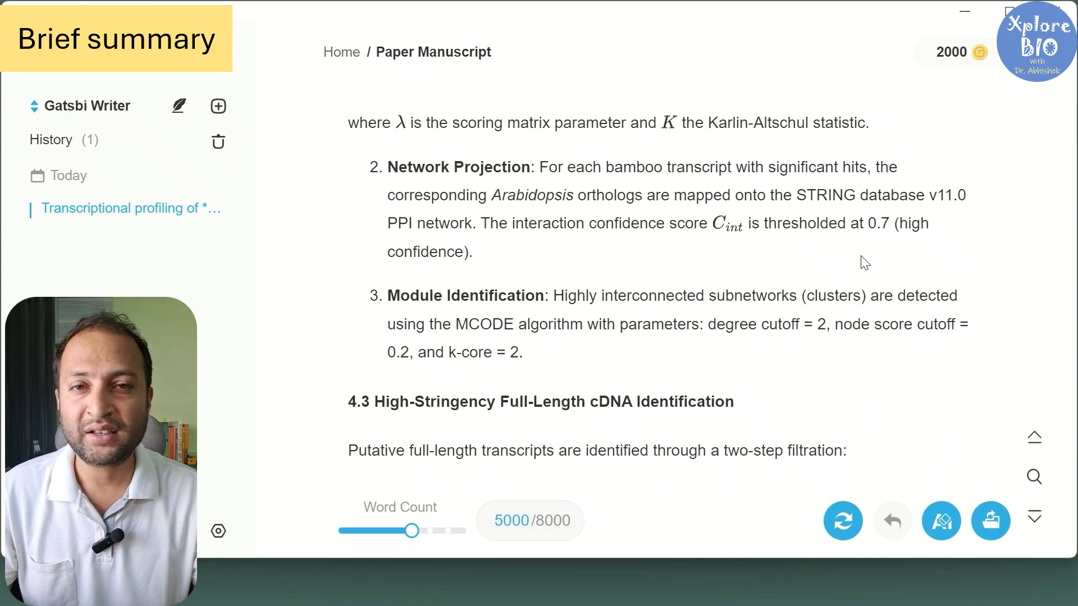
pyautogui.scroll(-20, 867, 263)
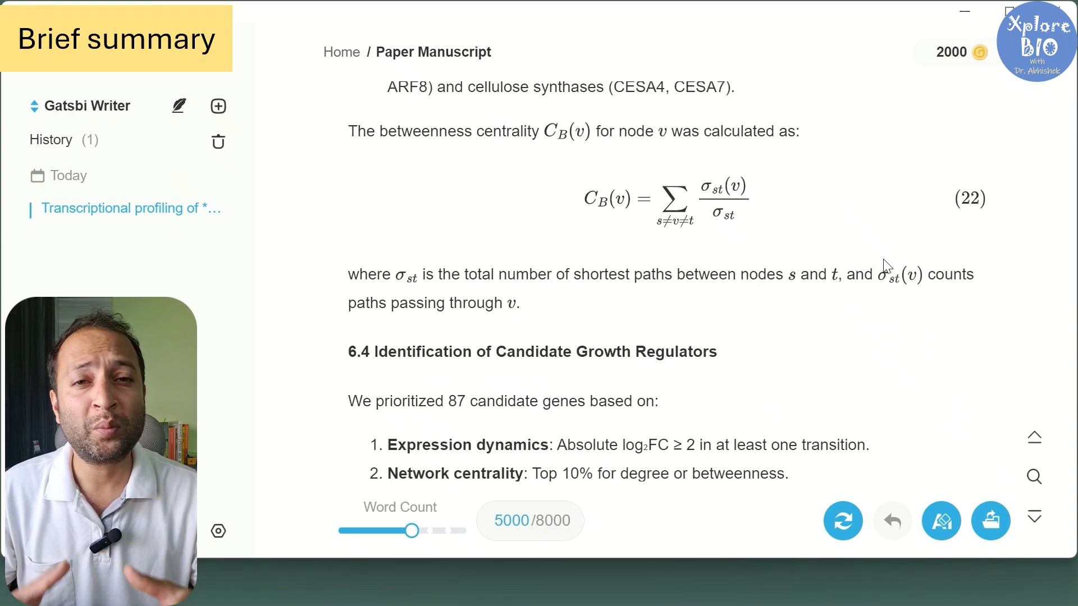
pyautogui.scroll(-20, 889, 266)
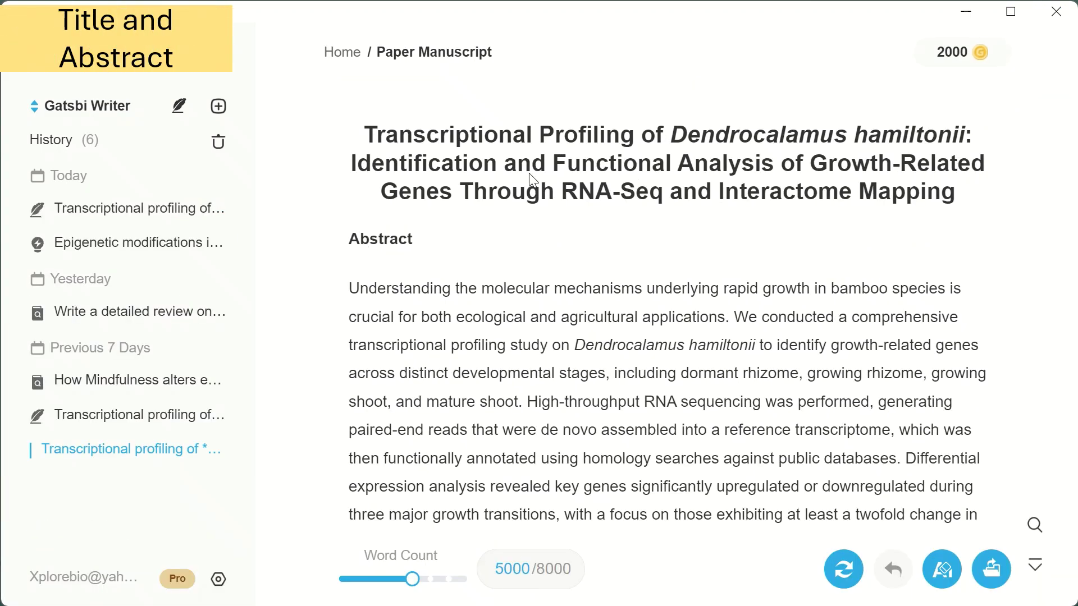
pyautogui.scroll(-2, 489, 163)
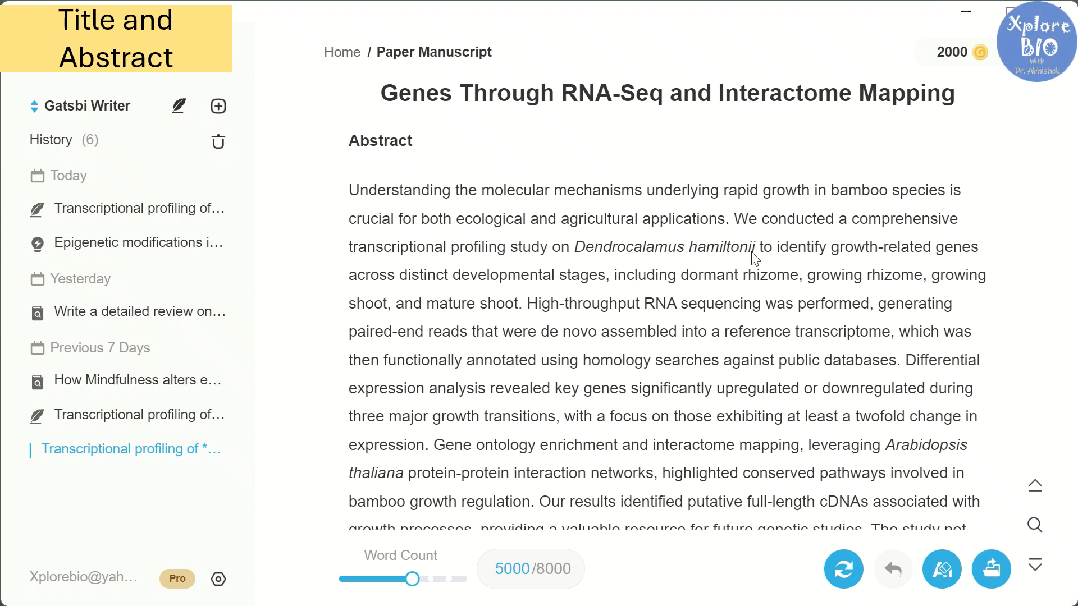
pyautogui.scroll(-2, 799, 283)
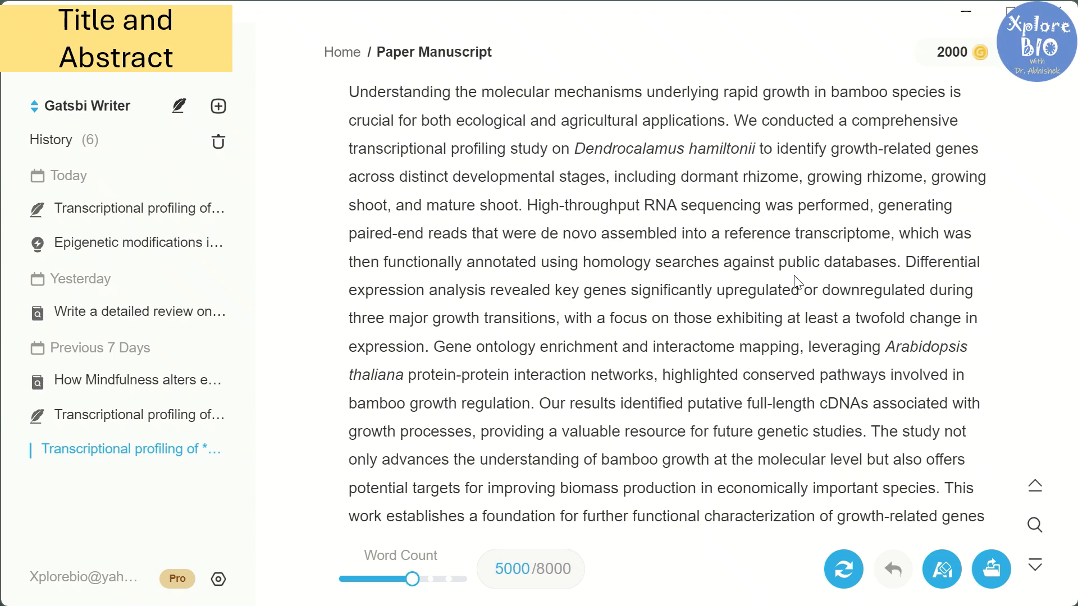
pyautogui.scroll(-2, 750, 243)
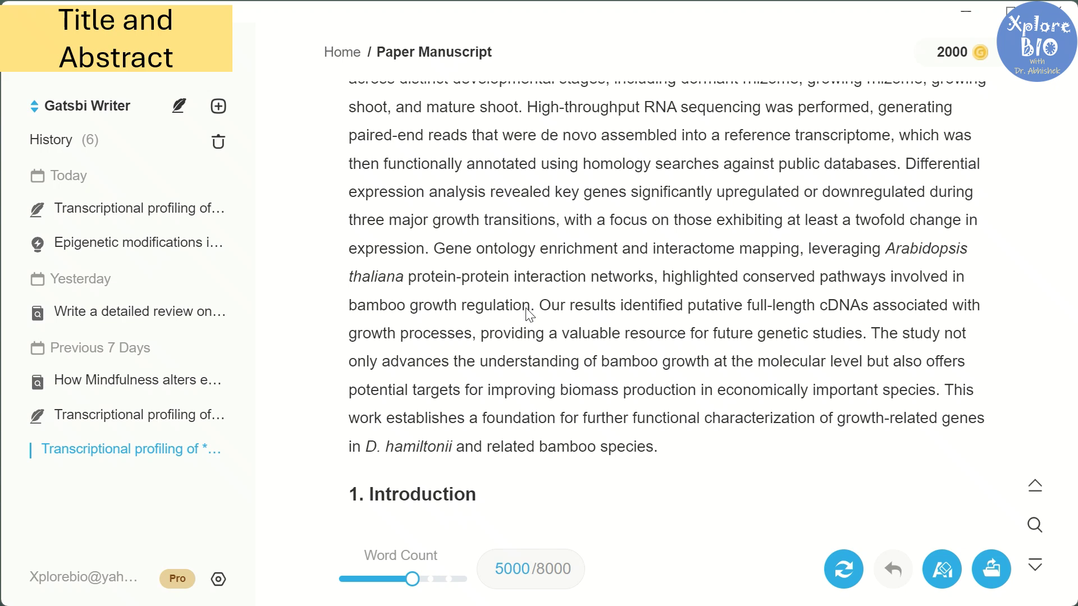
pyautogui.scroll(-7, 527, 315)
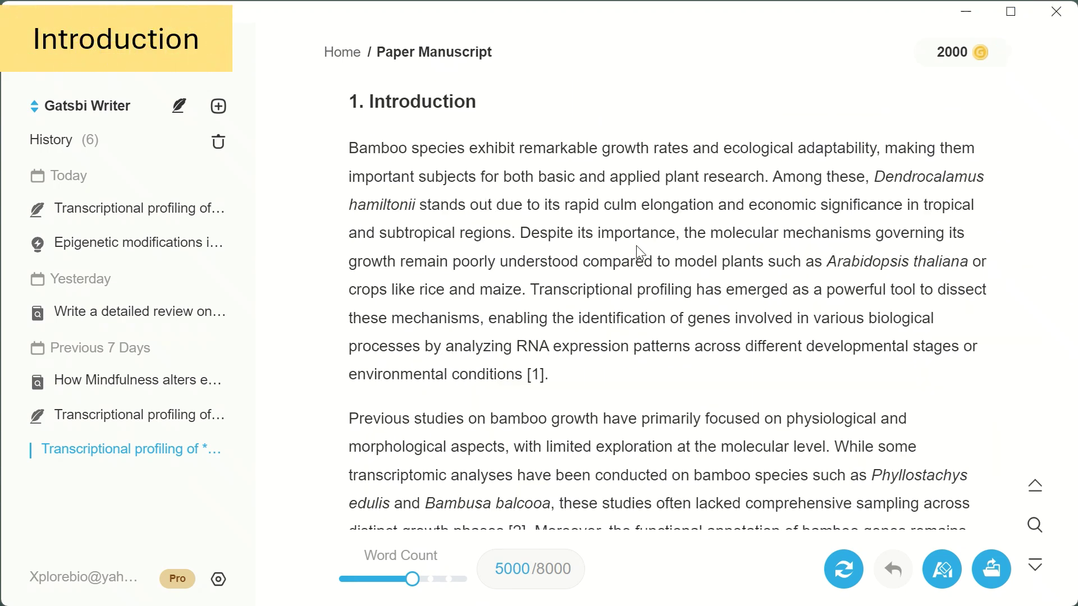
pyautogui.scroll(-2, 638, 253)
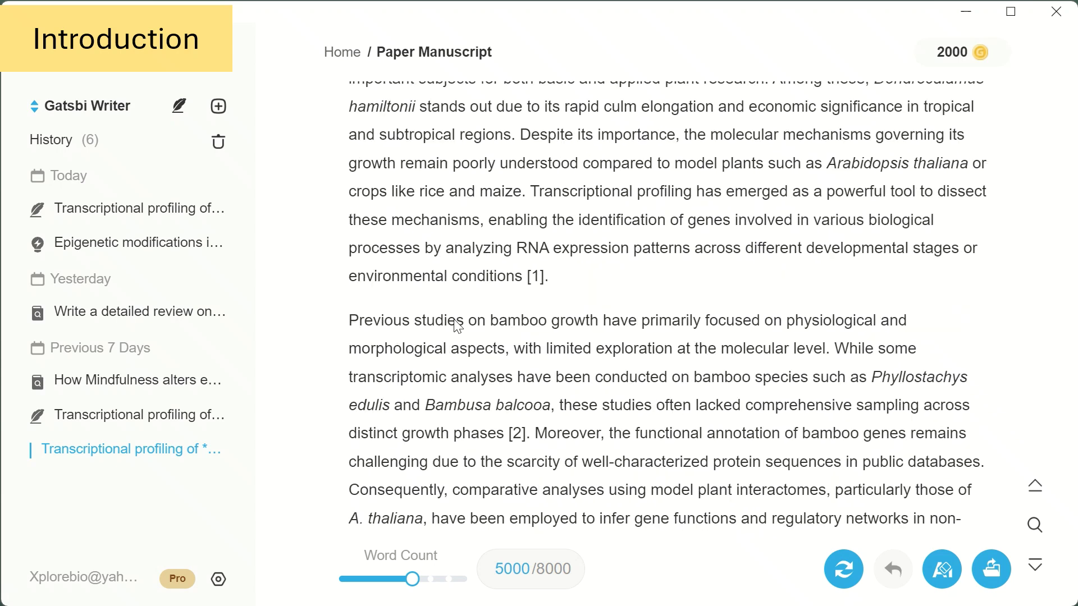
pyautogui.scroll(-4, 476, 325)
pyautogui.scroll(-2, 476, 326)
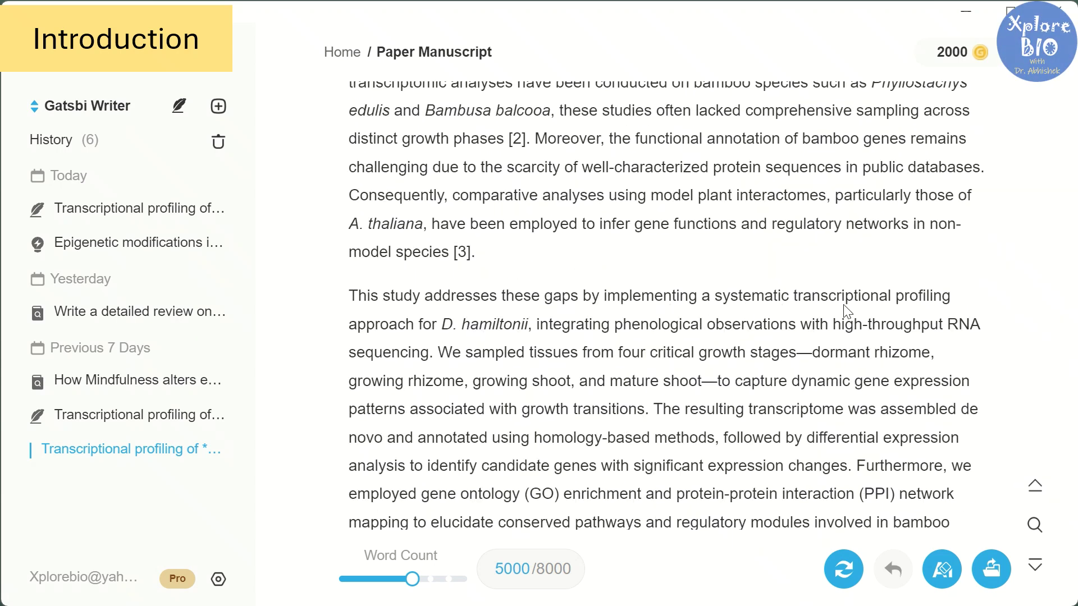
pyautogui.scroll(-6, 706, 359)
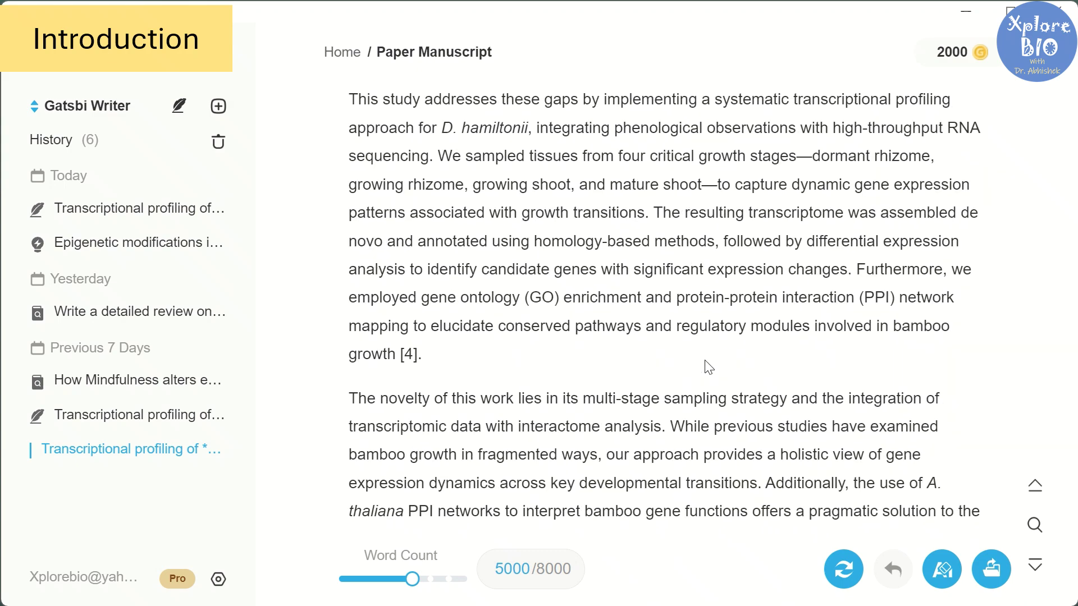
pyautogui.scroll(-8, 702, 359)
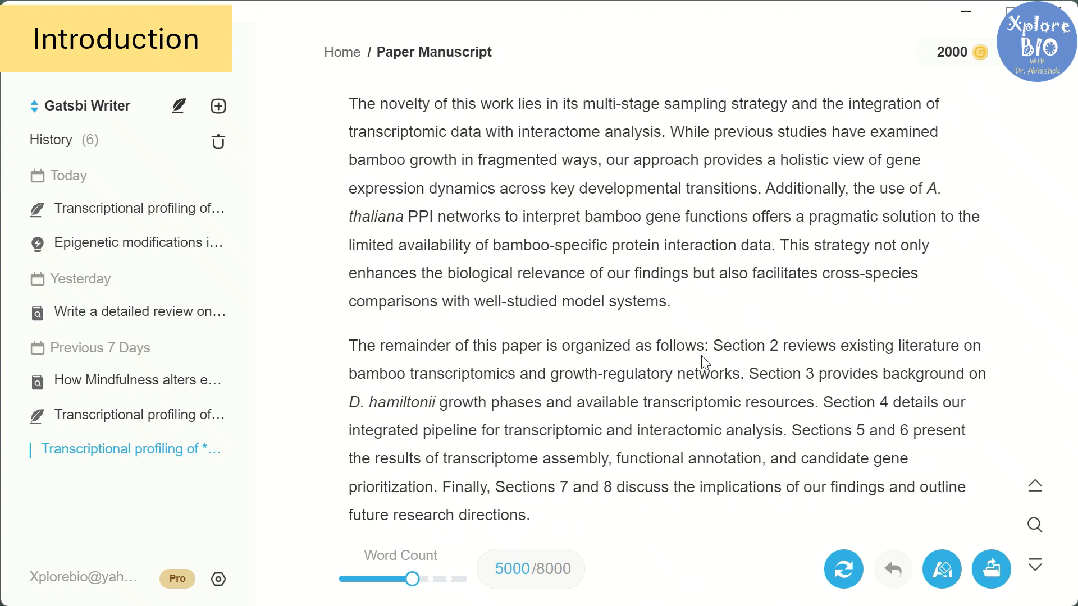
pyautogui.scroll(4, 727, 275)
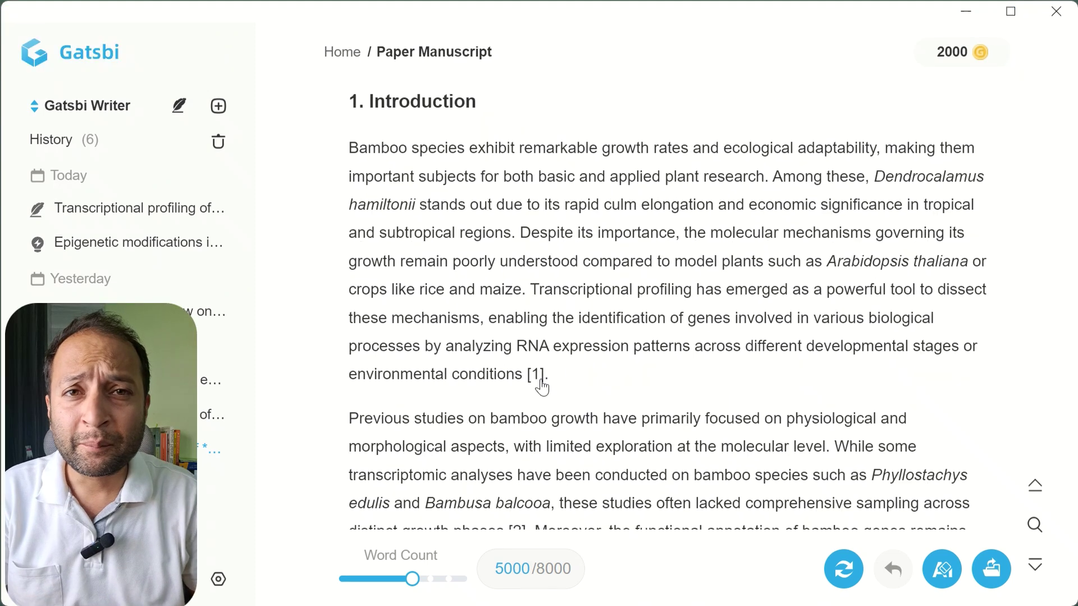
pyautogui.scroll(-3, 538, 384)
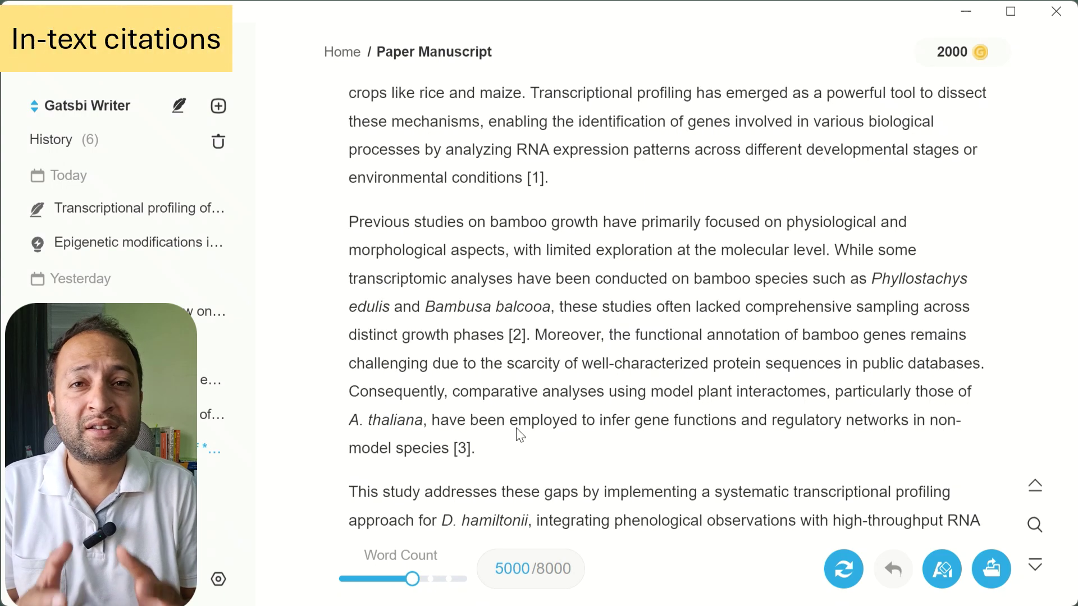
pyautogui.scroll(-5, 515, 362)
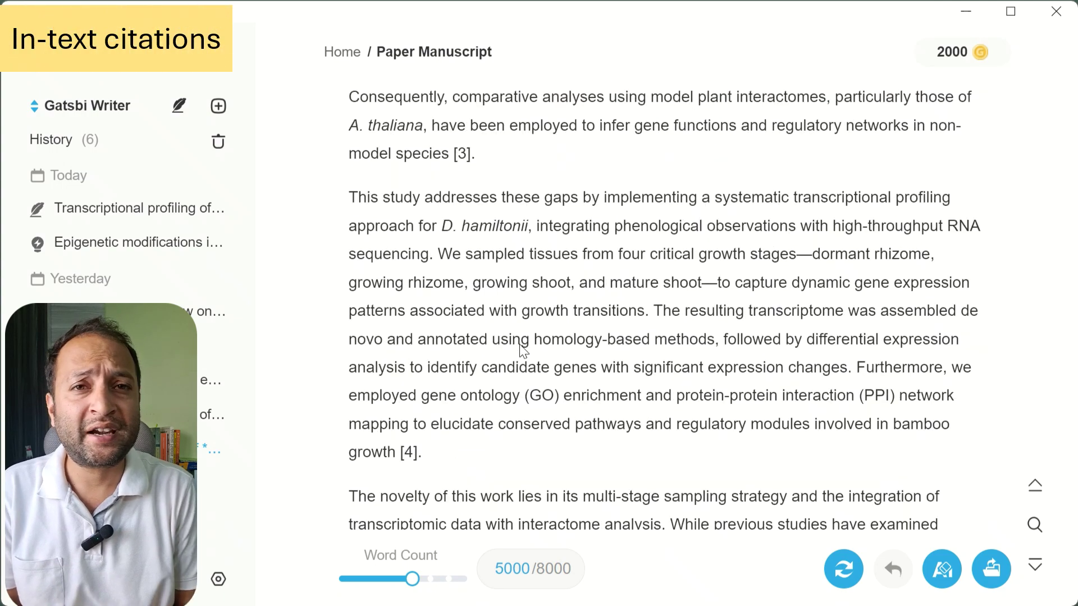
pyautogui.scroll(-7, 443, 444)
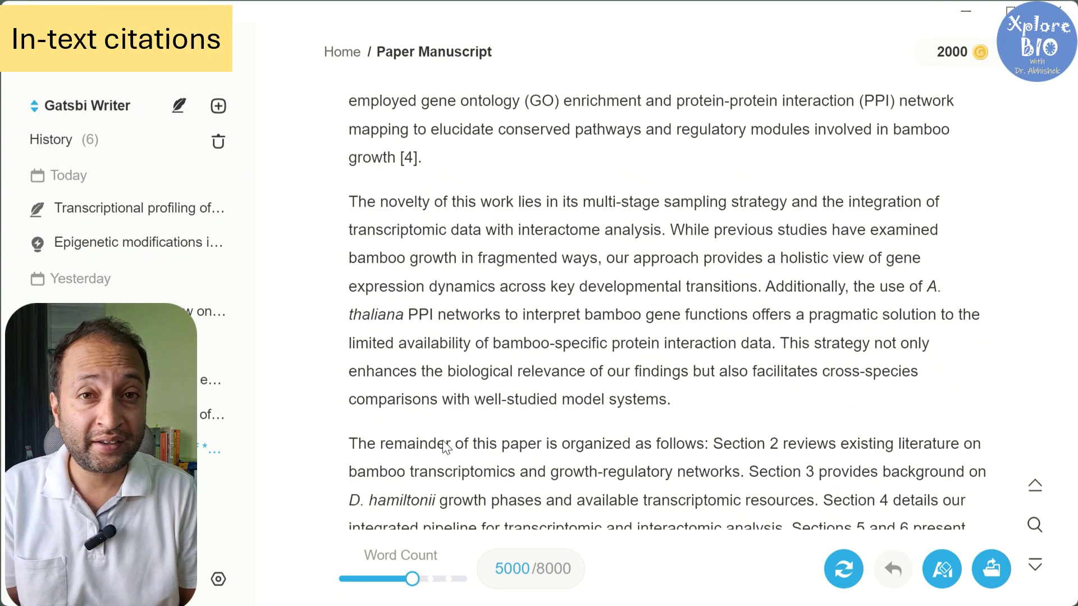
pyautogui.scroll(-2, 444, 443)
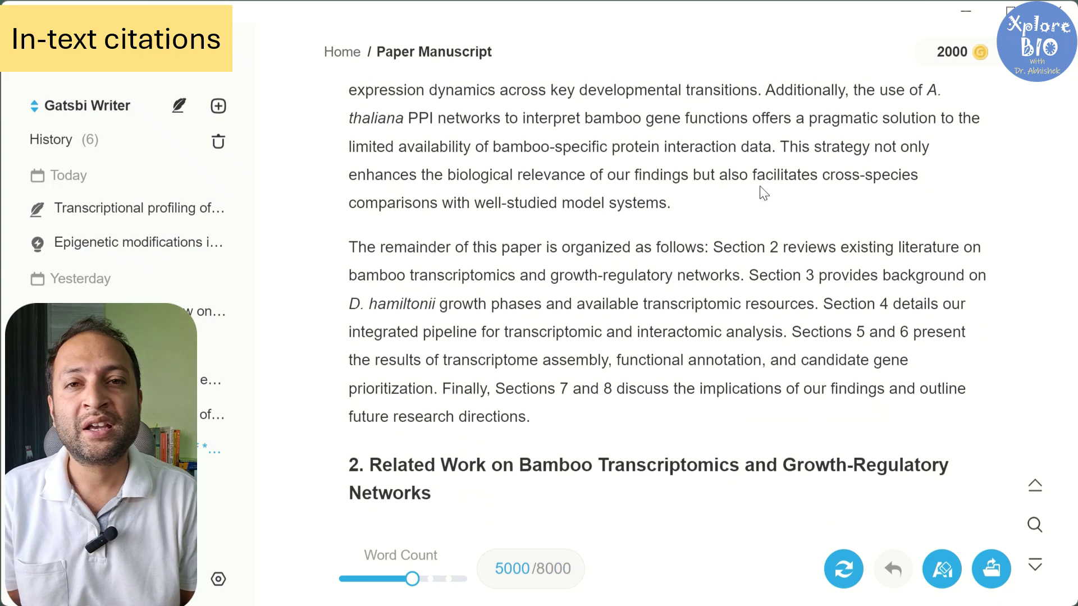
pyautogui.scroll(4, 760, 187)
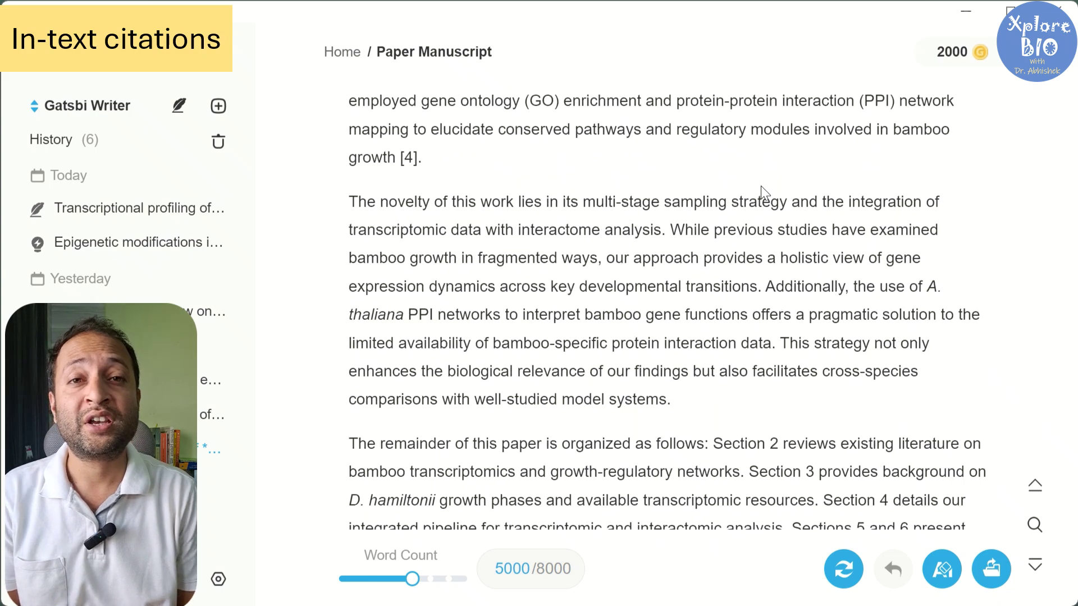
pyautogui.scroll(2, 760, 186)
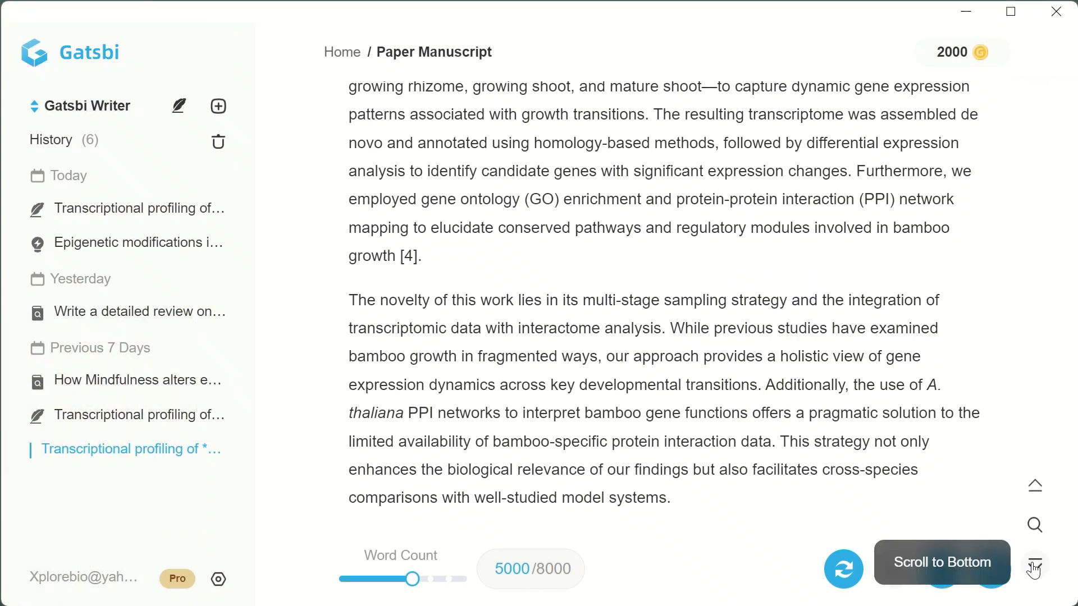
pyautogui.click(1034, 565)
pyautogui.scroll(15, 583, 415)
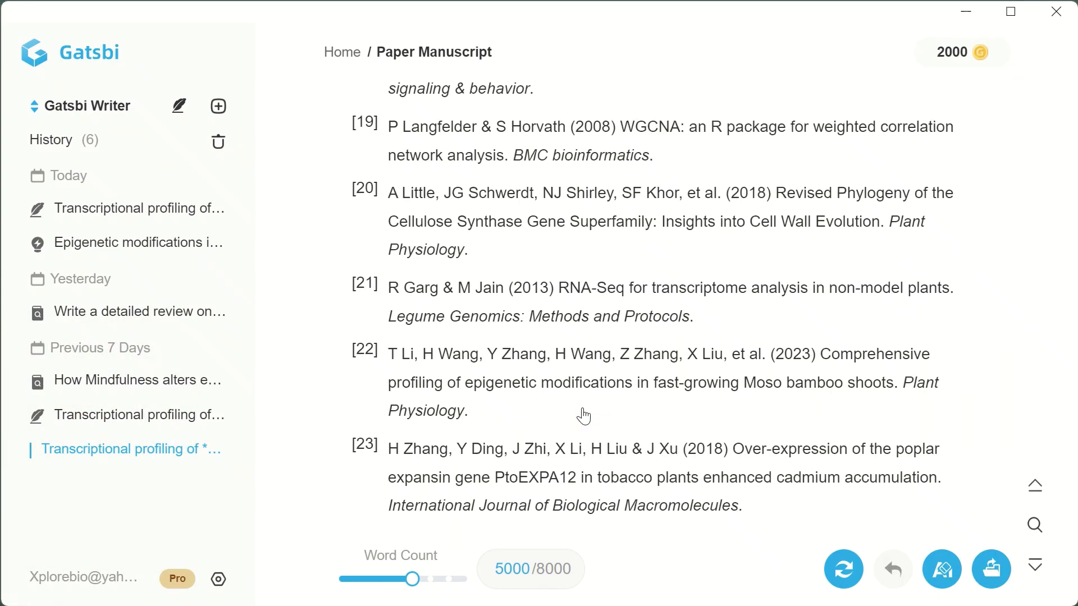
pyautogui.scroll(15, 584, 415)
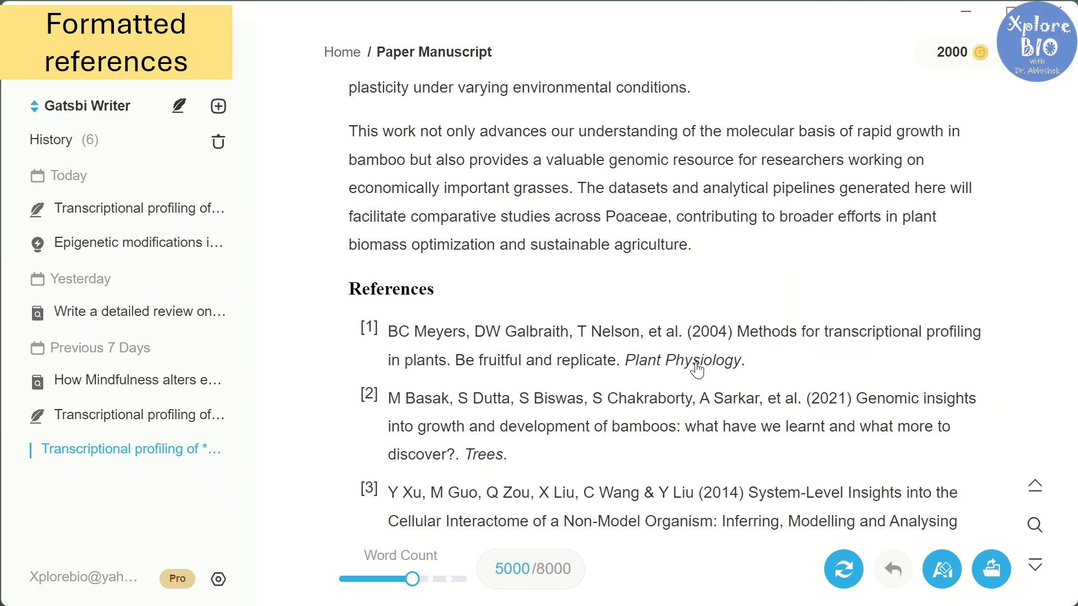
pyautogui.scroll(-5, 696, 369)
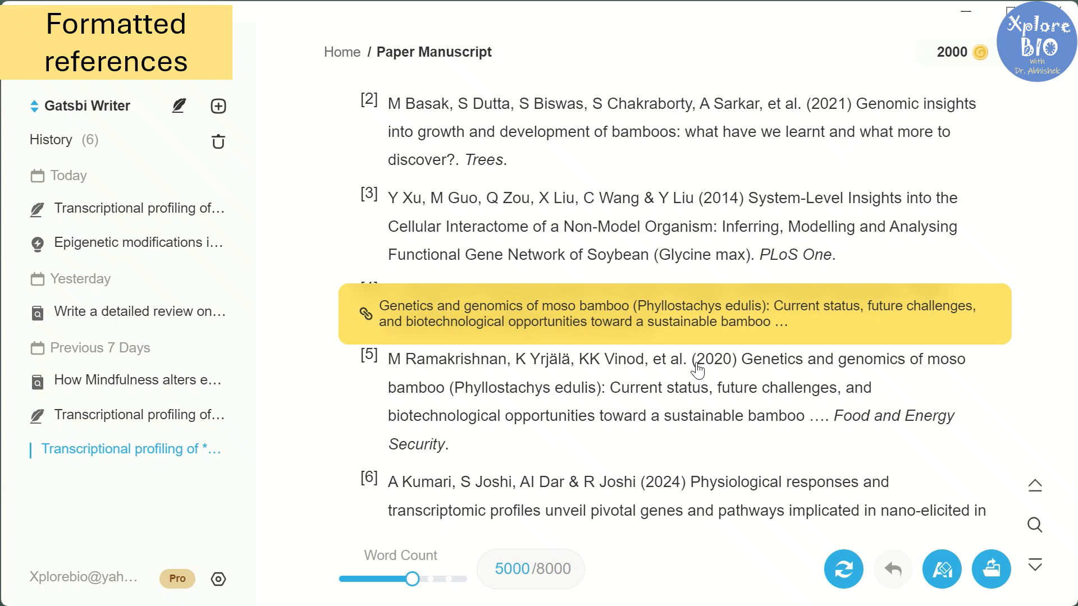
pyautogui.scroll(-2, 696, 368)
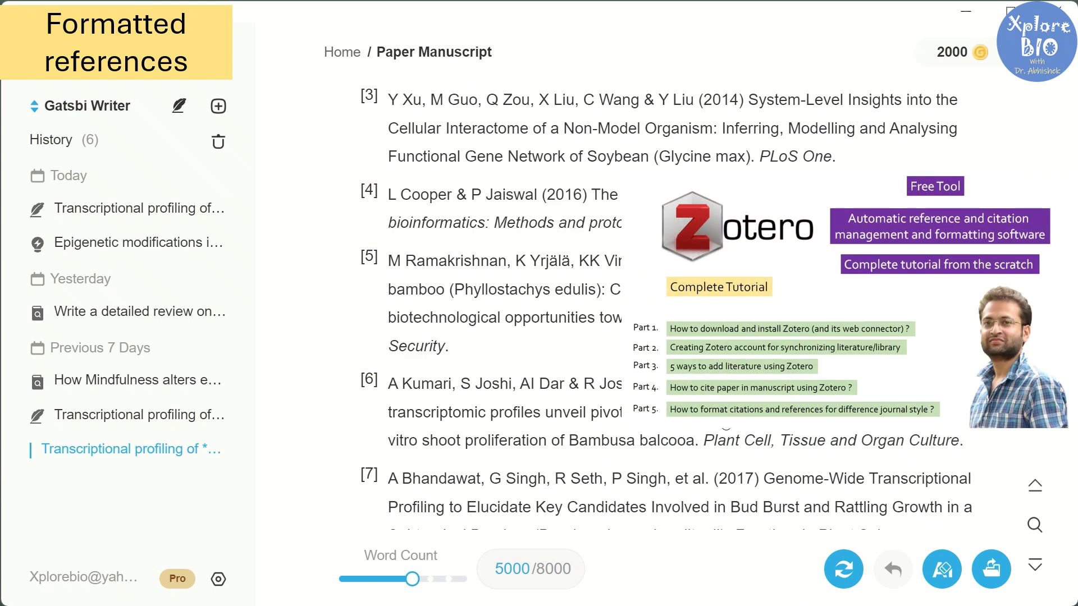
pyautogui.scroll(-4, 718, 432)
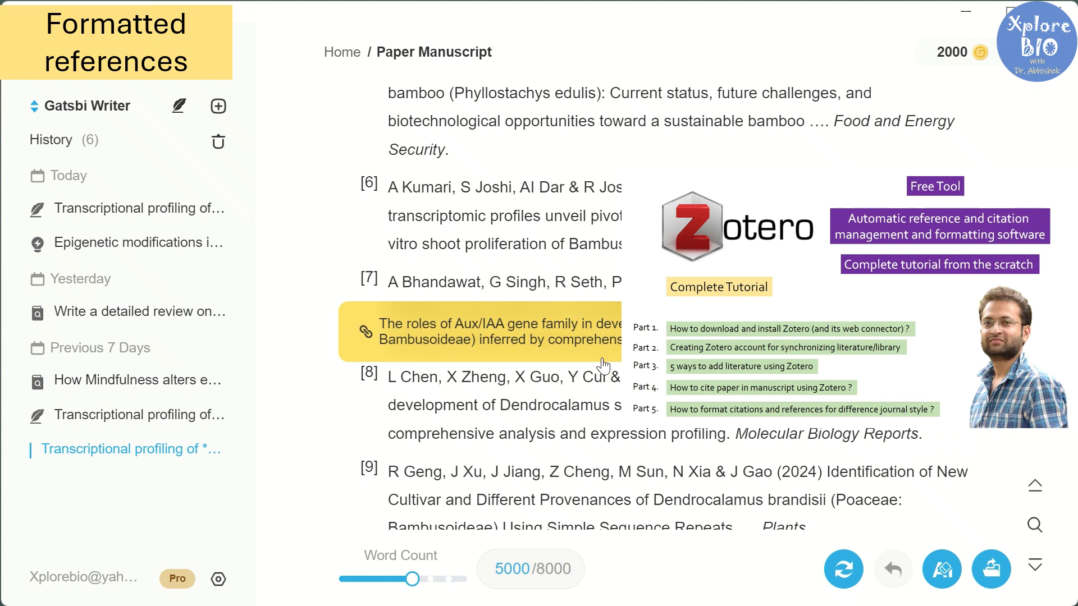
pyautogui.scroll(-4, 675, 387)
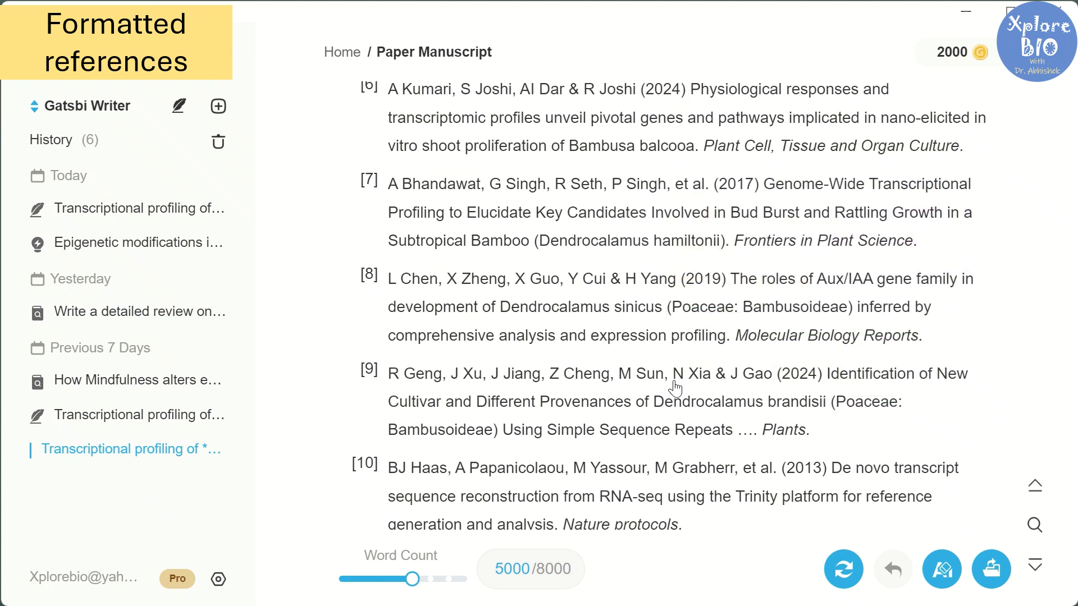
pyautogui.scroll(-4, 676, 388)
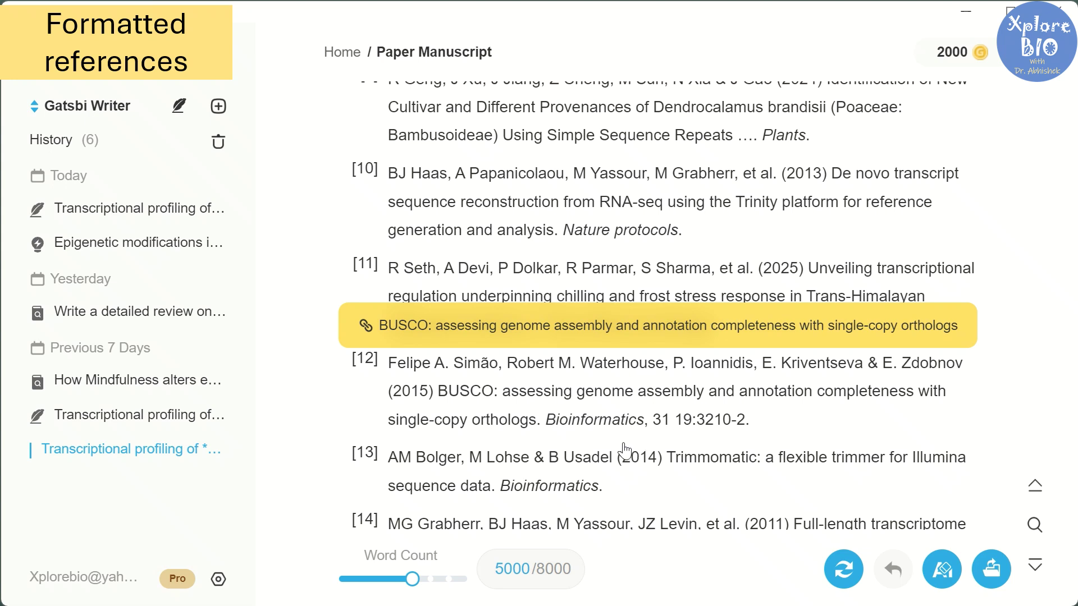
pyautogui.scroll(-6, 502, 477)
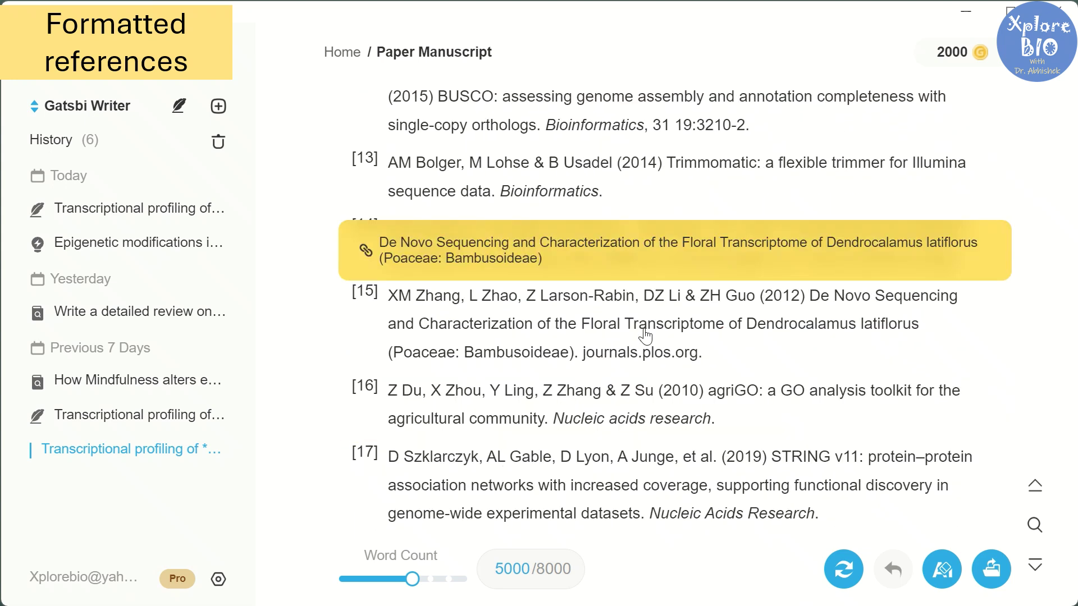
pyautogui.scroll(-4, 617, 402)
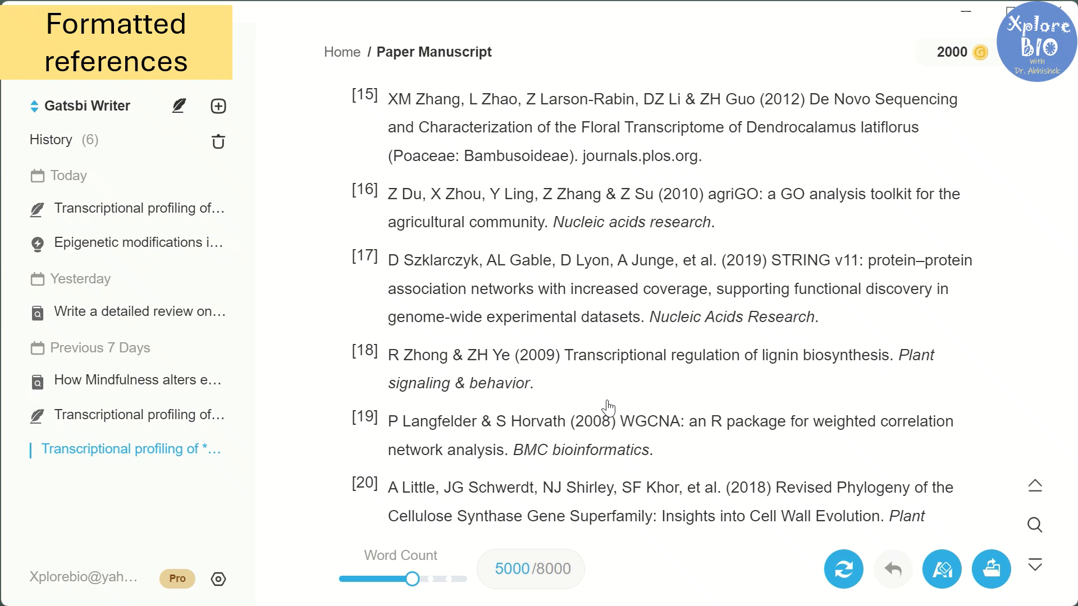
pyautogui.scroll(-4, 608, 408)
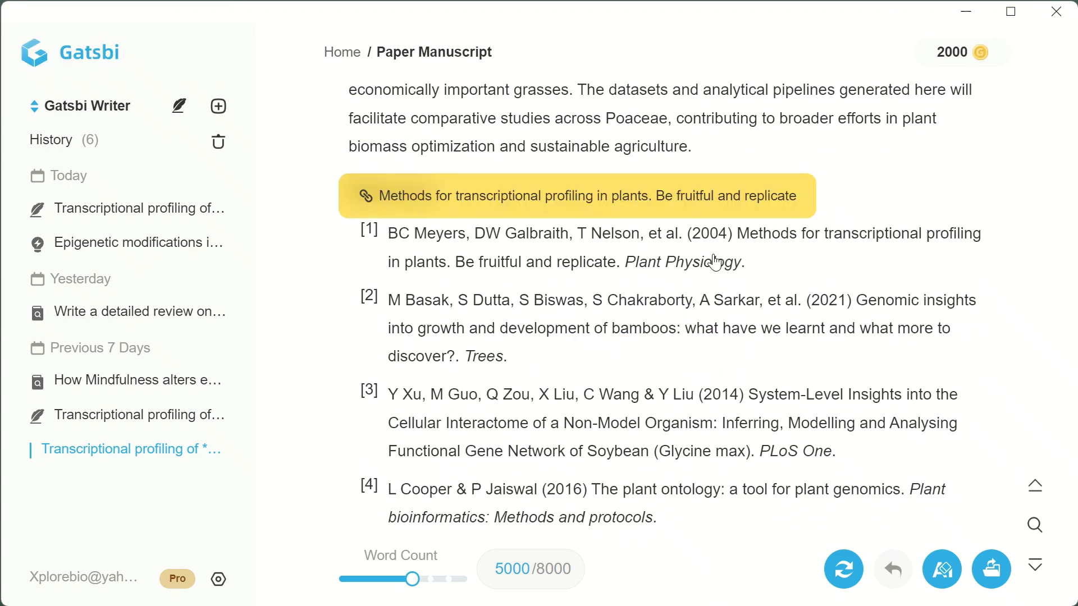
pyautogui.click(714, 261)
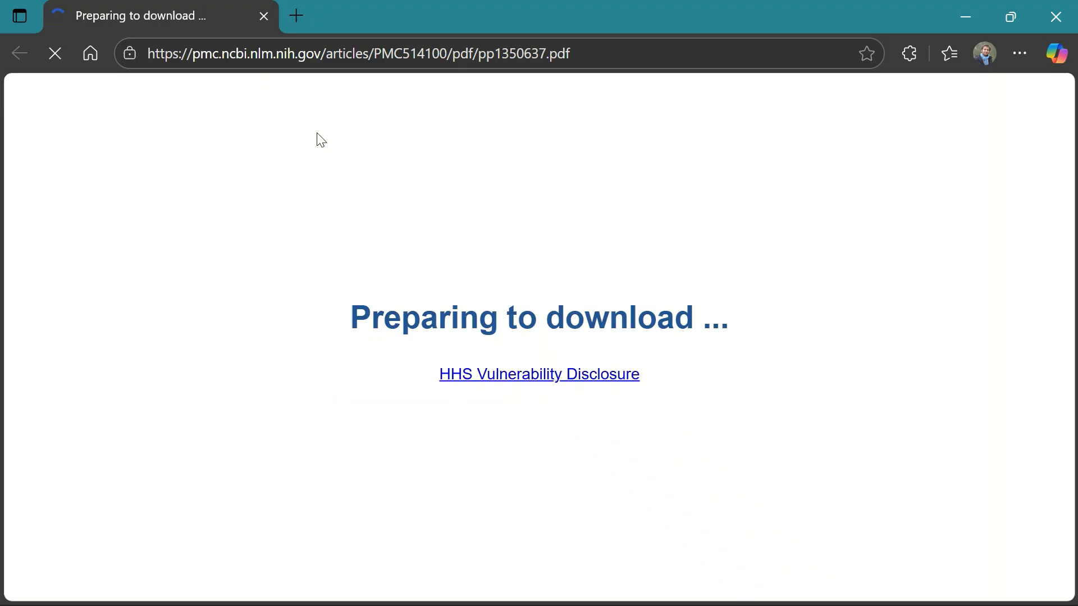
# Step: Scroll through the first pages of the 'Methods for Transcriptional Profiling in Plants' reference PDF
pyautogui.scroll(-10, 520, 353)
pyautogui.scroll(1, 622, 279)
pyautogui.scroll(10, 622, 279)
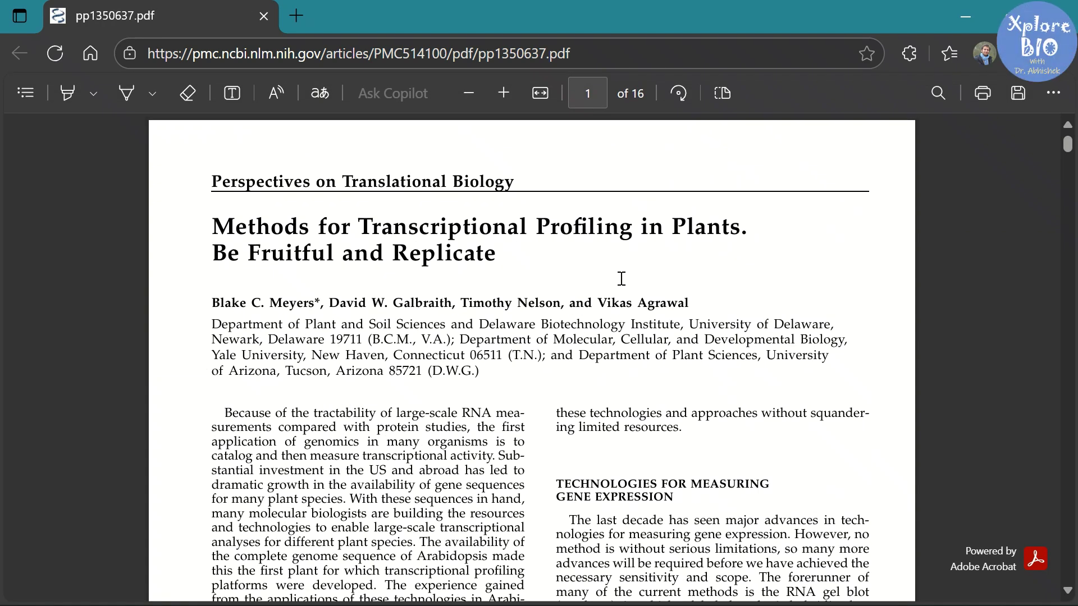
pyautogui.scroll(-12, 491, 349)
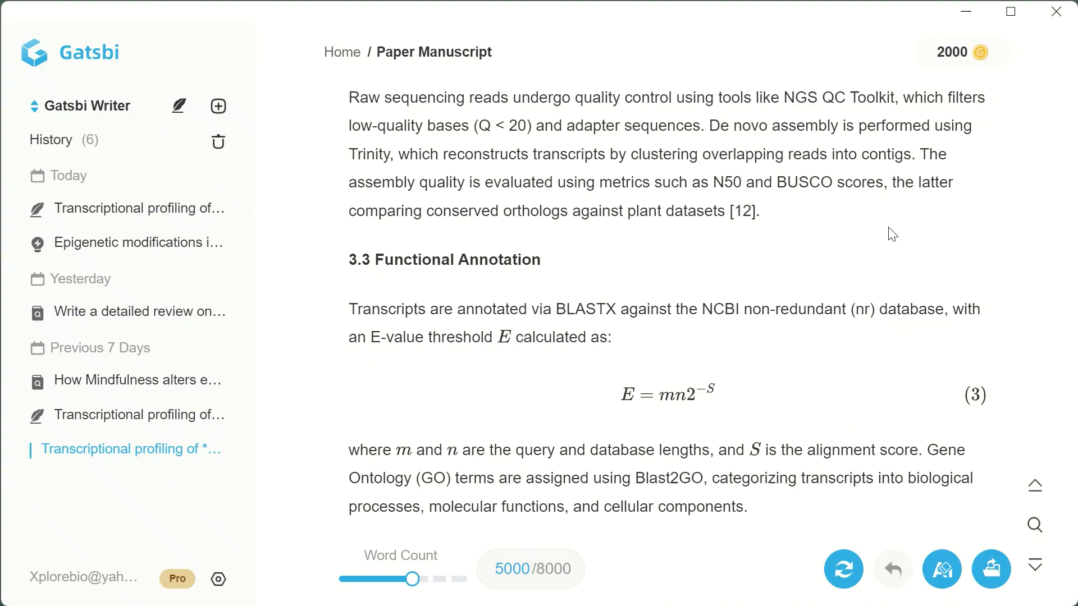
pyautogui.scroll(-7, 891, 234)
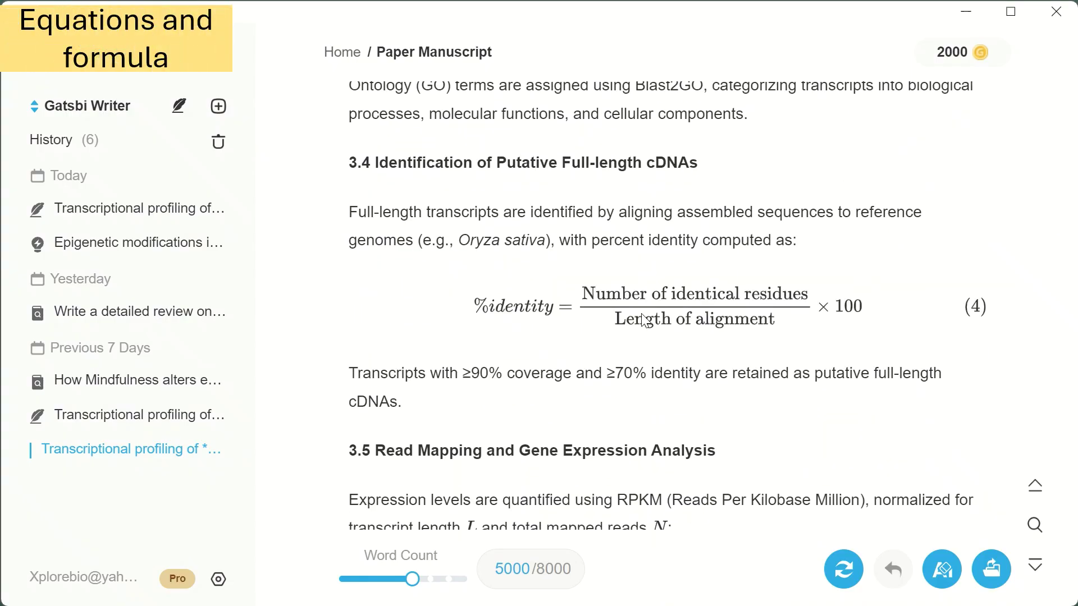
pyautogui.scroll(-5, 771, 330)
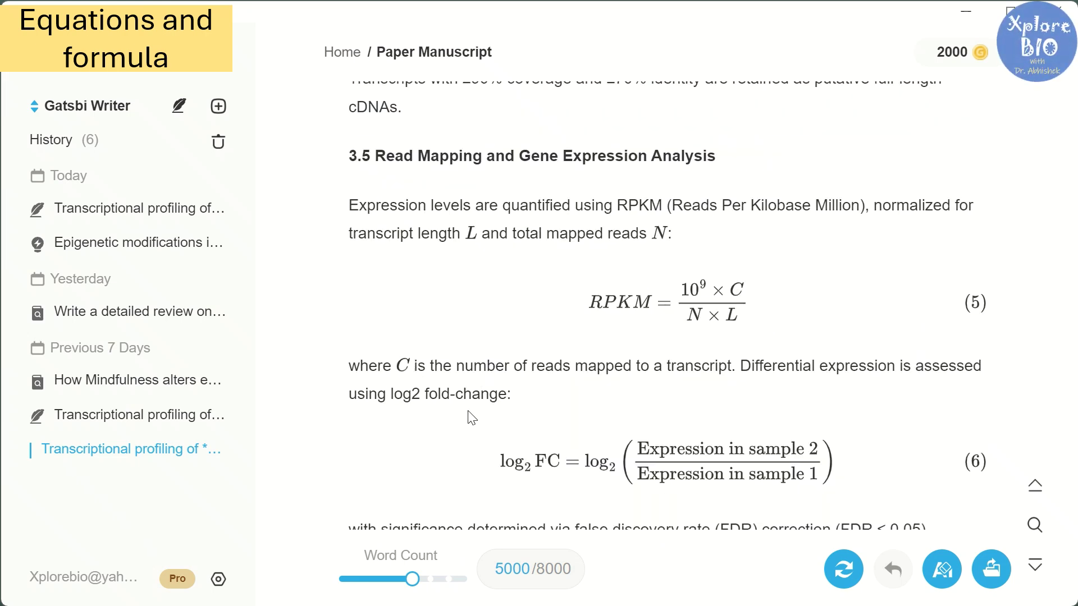
pyautogui.scroll(-10, 472, 419)
pyautogui.scroll(-20, 952, 341)
pyautogui.scroll(-20, 983, 324)
pyautogui.scroll(-20, 987, 339)
pyautogui.scroll(-20, 983, 339)
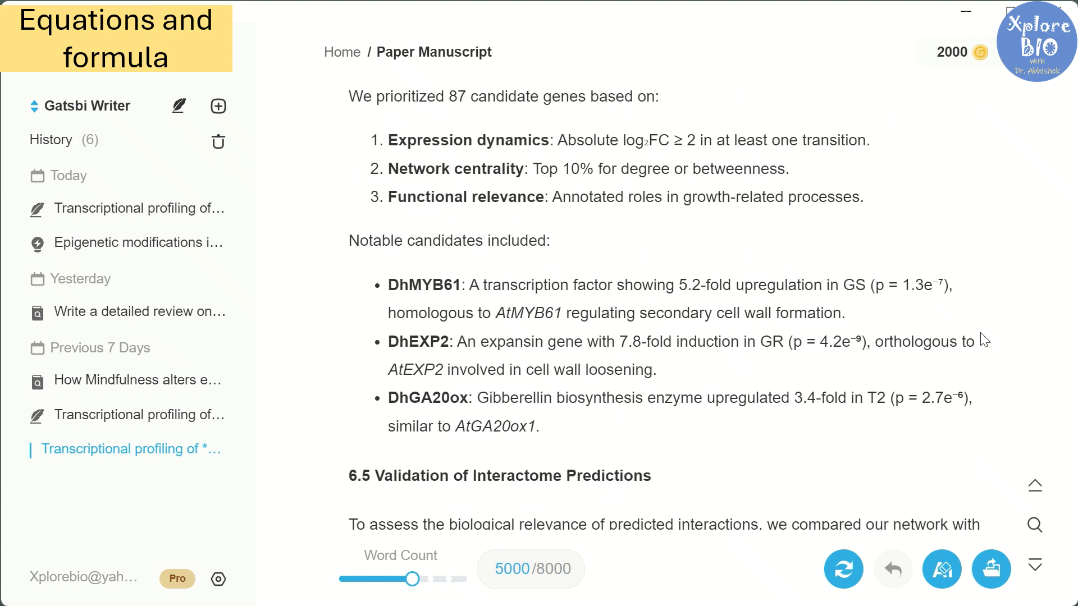
pyautogui.scroll(-5, 984, 339)
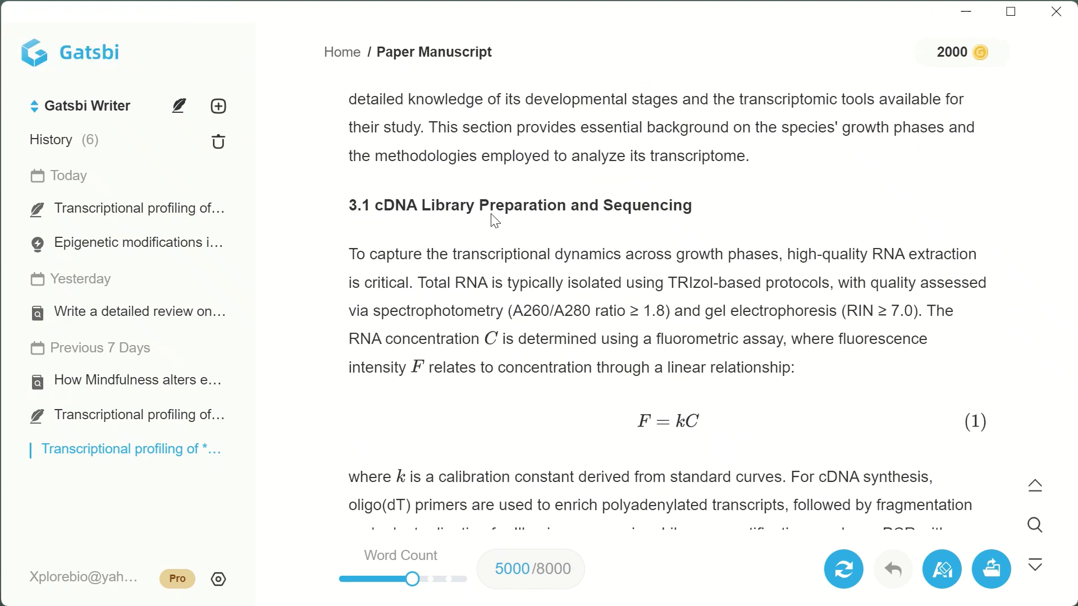
pyautogui.scroll(-8, 728, 212)
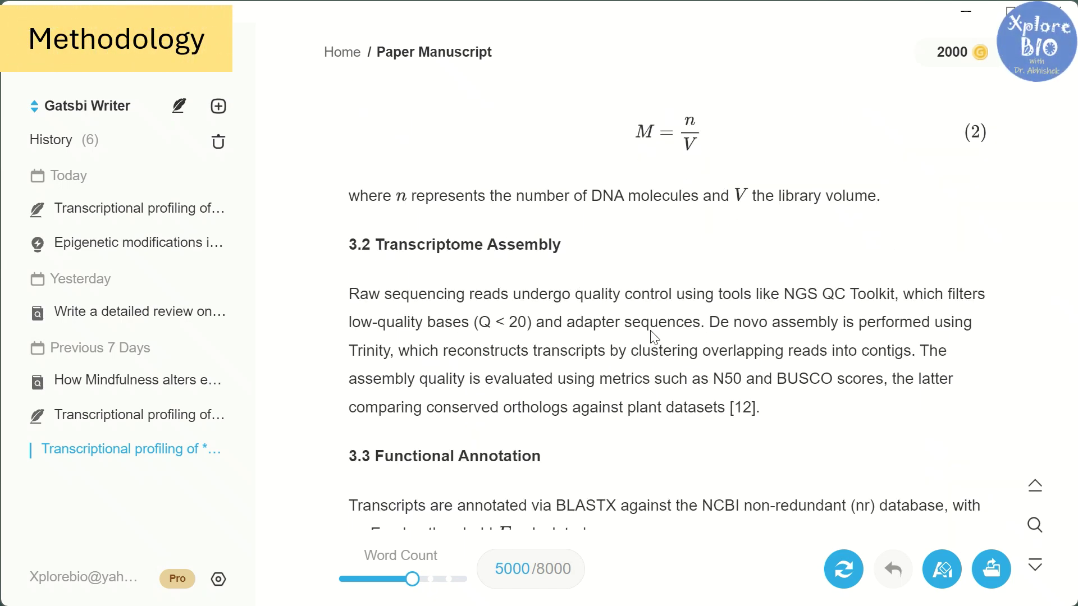
pyautogui.scroll(-5, 561, 283)
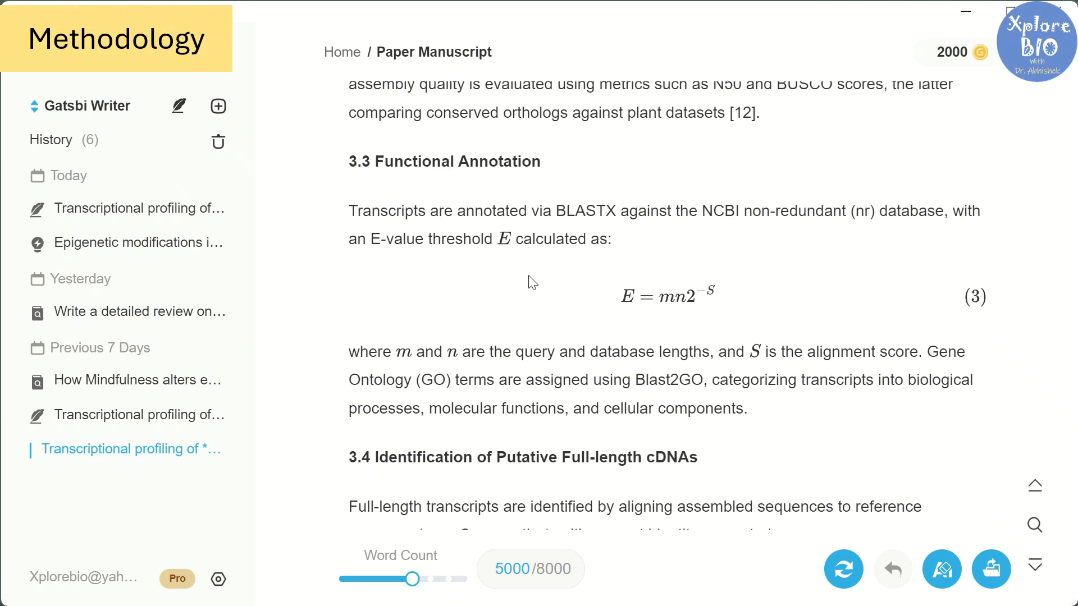
pyautogui.scroll(-5, 532, 283)
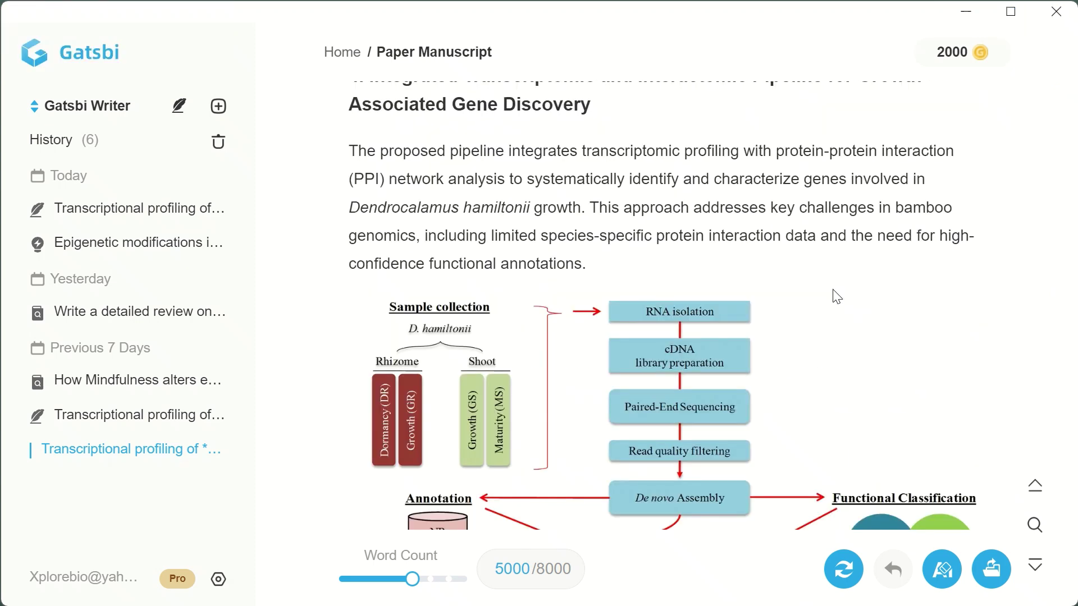
pyautogui.scroll(-12, 837, 296)
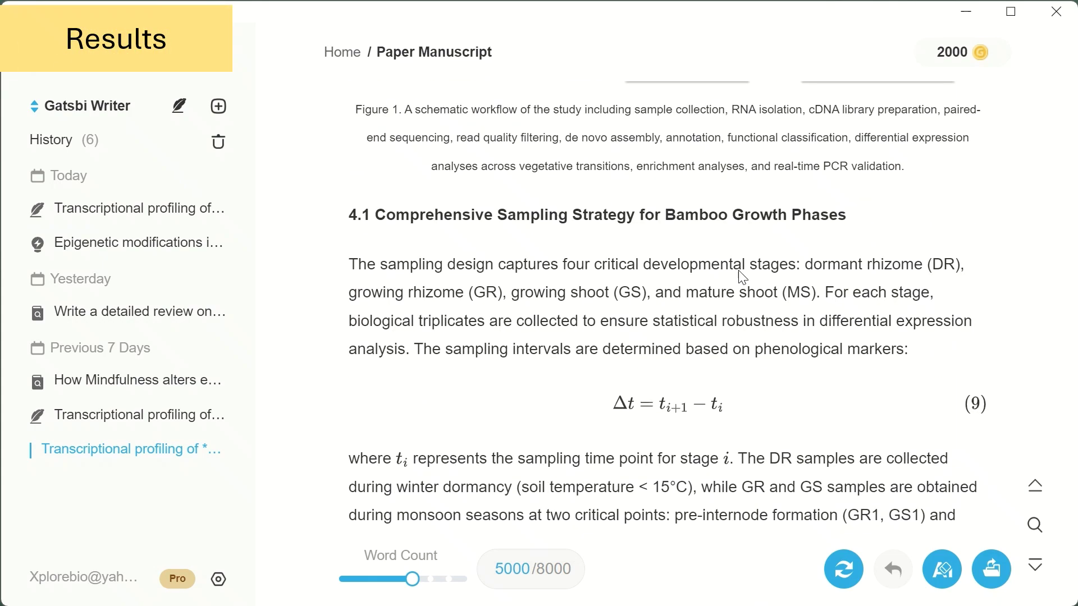
pyautogui.scroll(-3, 735, 276)
pyautogui.scroll(-11, 525, 318)
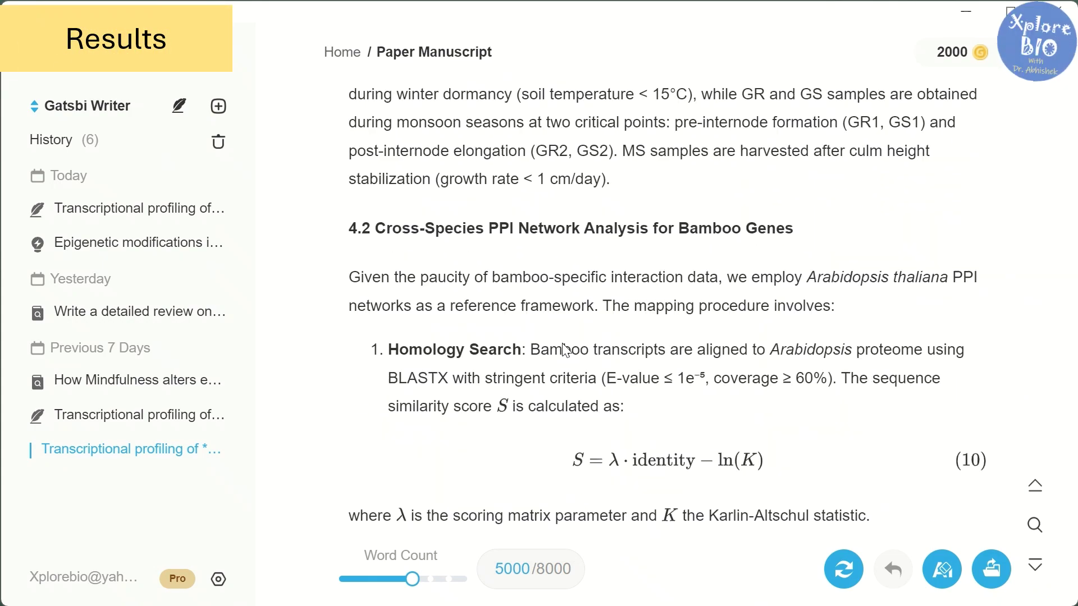
pyautogui.scroll(-16, 564, 349)
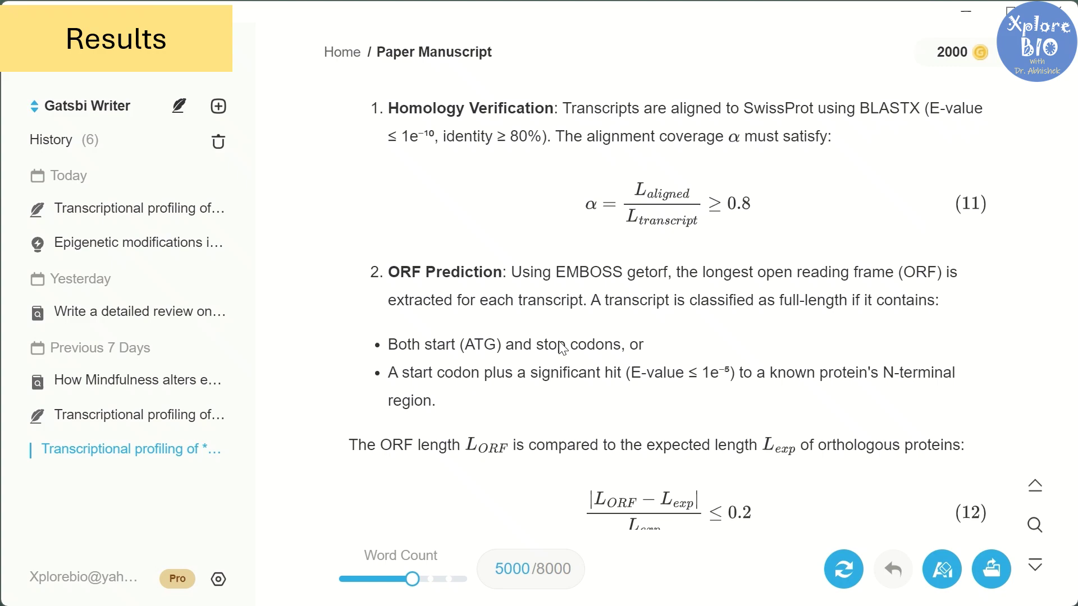
pyautogui.scroll(-18, 563, 348)
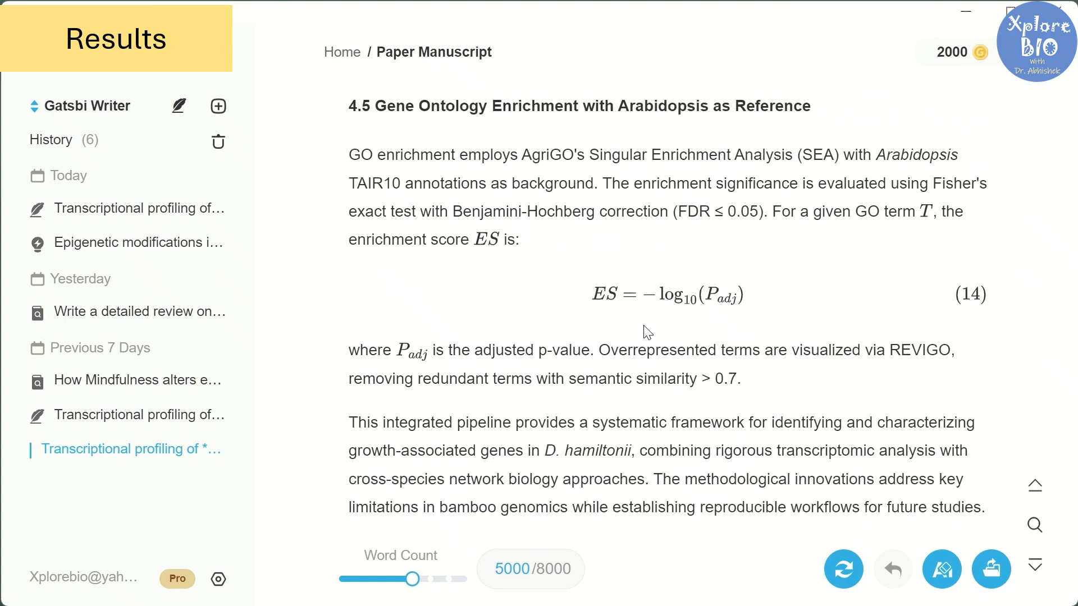
pyautogui.scroll(-6, 824, 301)
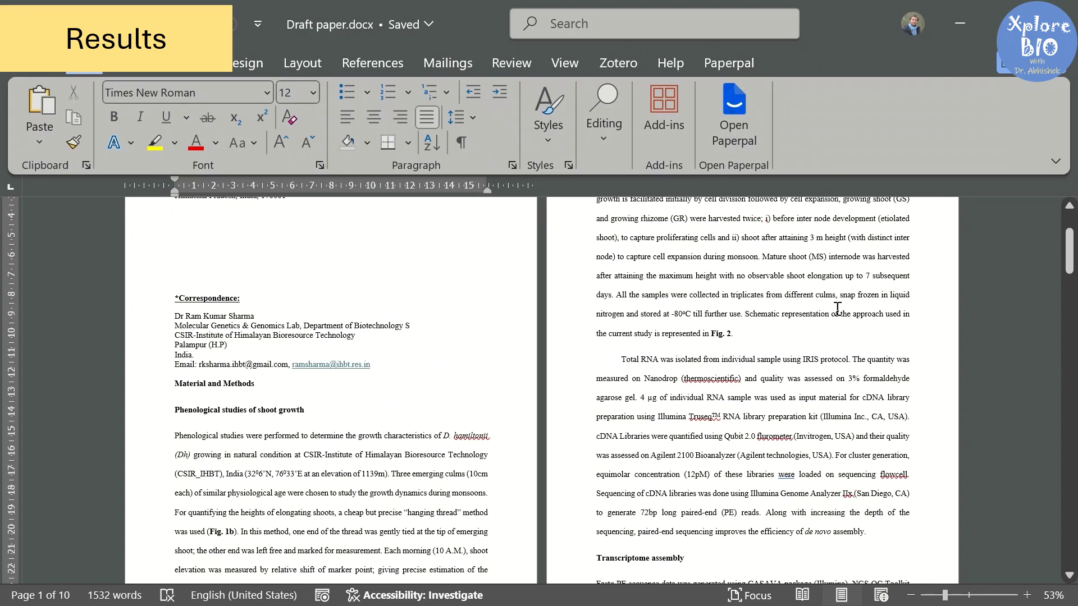
pyautogui.scroll(-9, 837, 308)
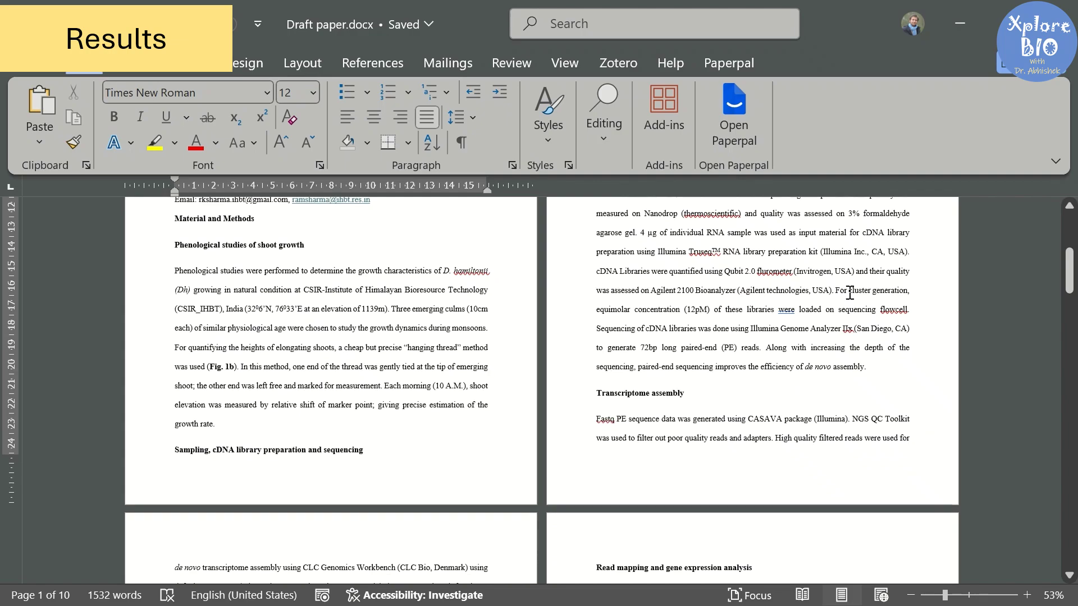
pyautogui.scroll(-15, 533, 373)
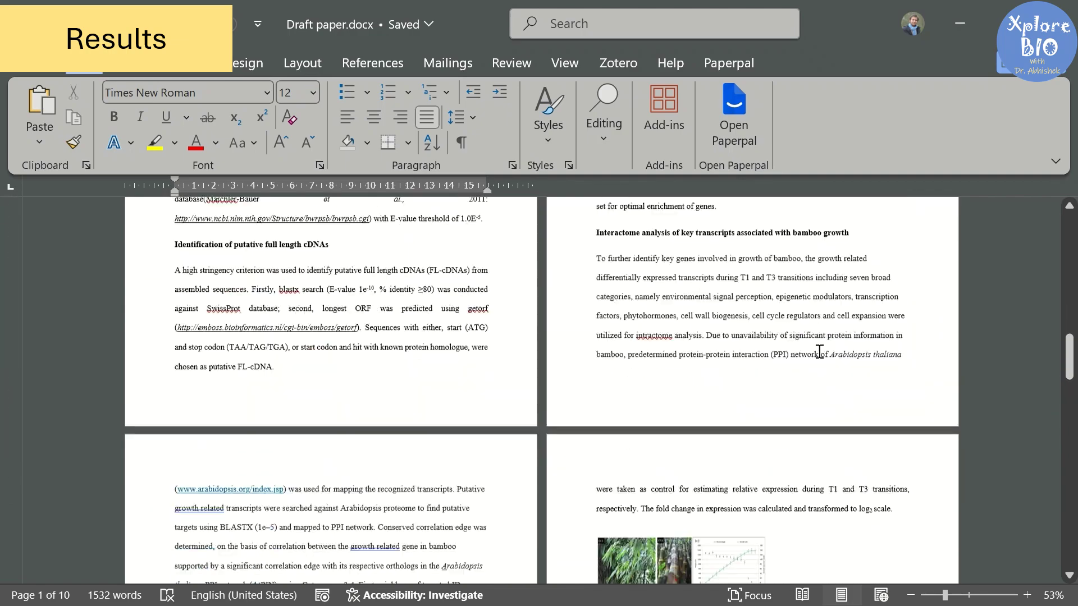
pyautogui.scroll(-20, 825, 362)
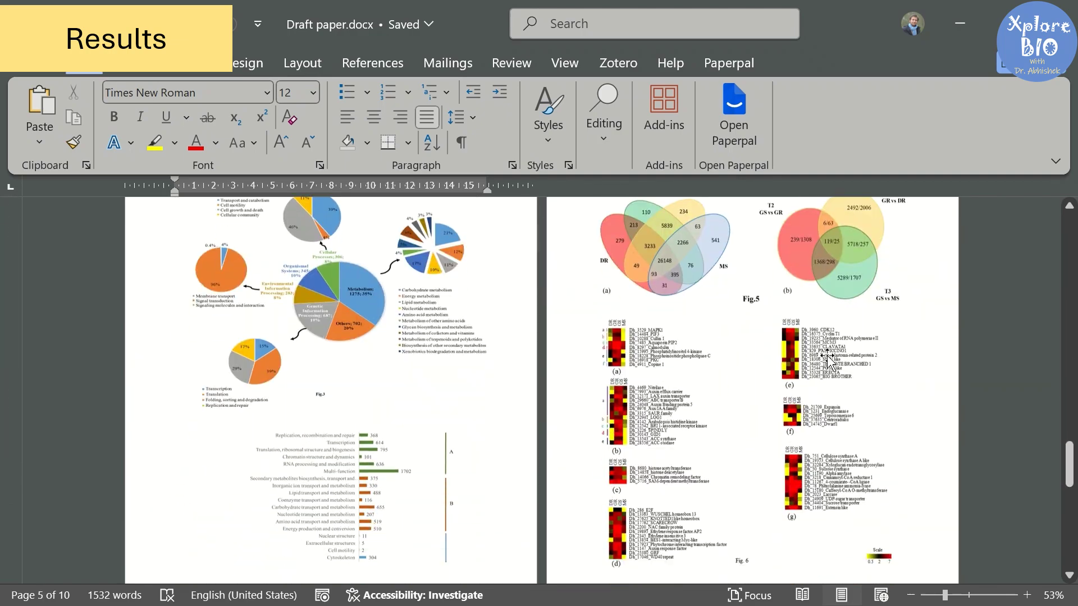
pyautogui.scroll(-3, 829, 380)
pyautogui.scroll(3, 786, 387)
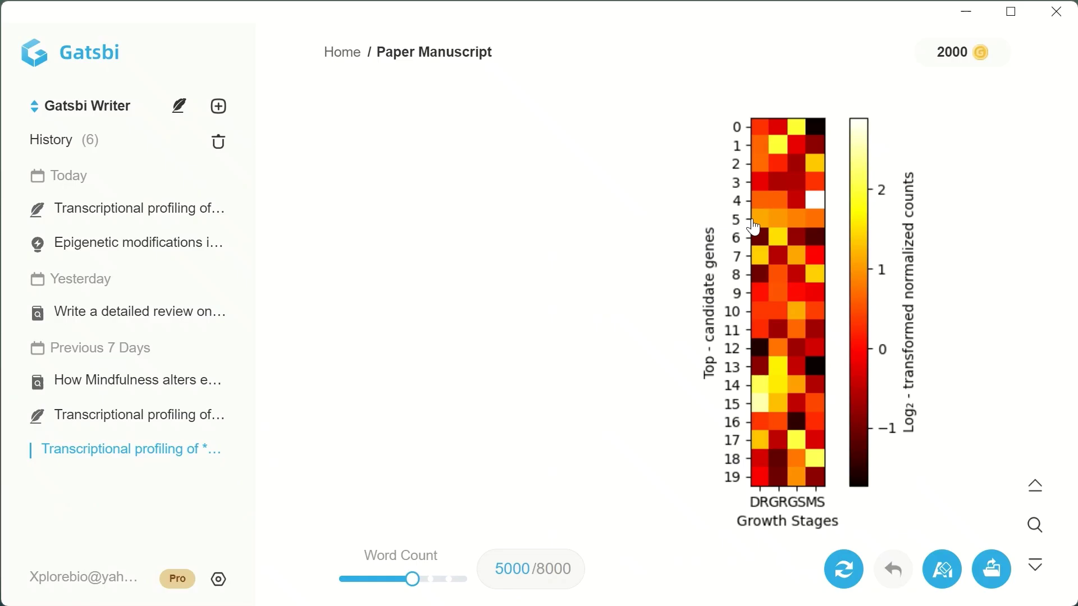
pyautogui.scroll(-3, 754, 228)
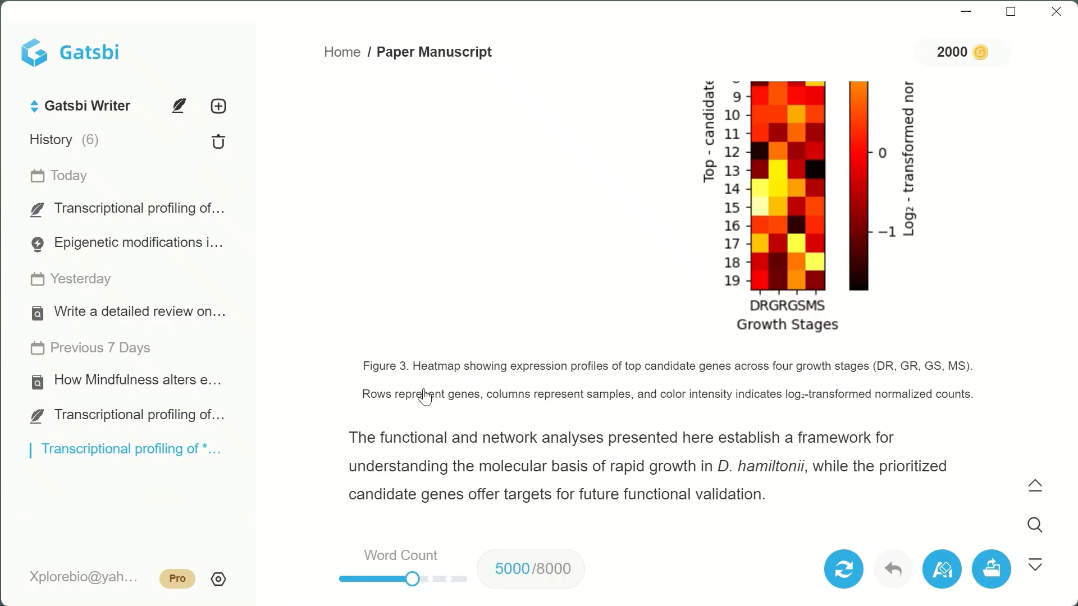
pyautogui.scroll(-20, 710, 348)
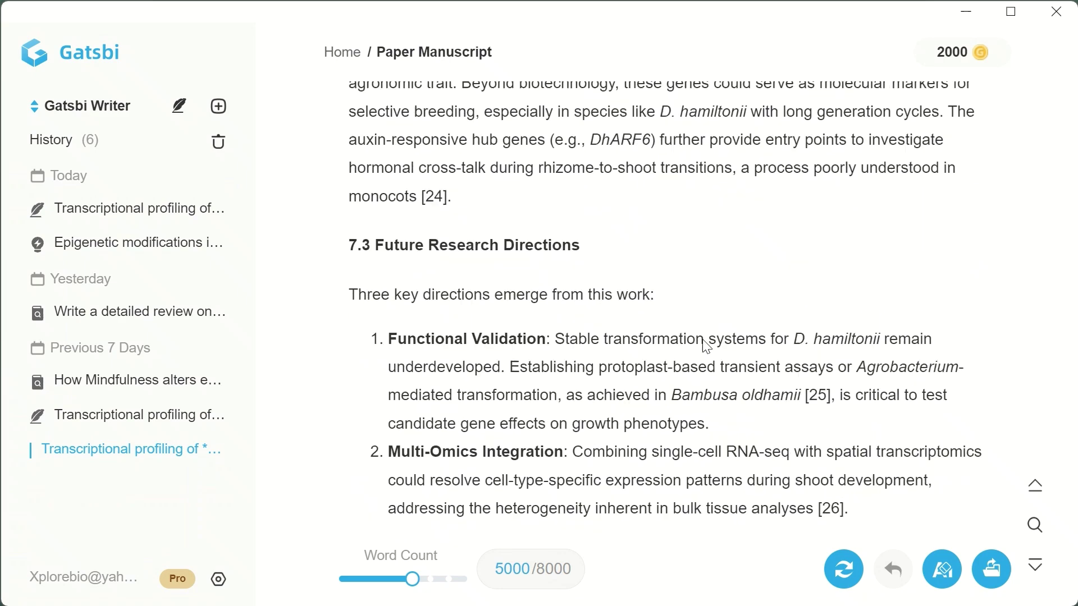
pyautogui.scroll(-8, 711, 348)
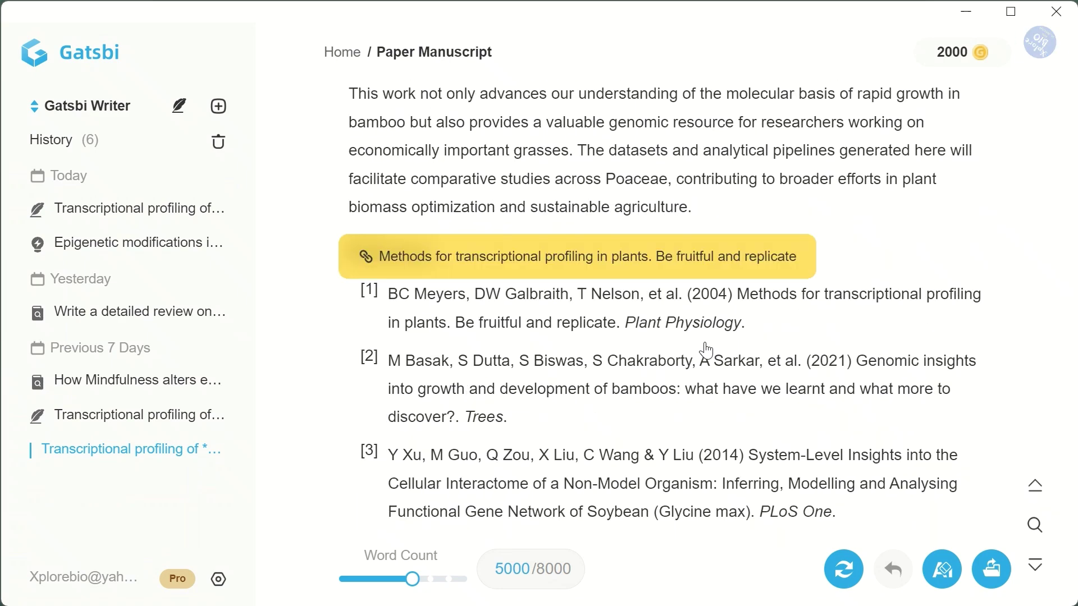
pyautogui.scroll(8, 703, 352)
pyautogui.scroll(20, 706, 351)
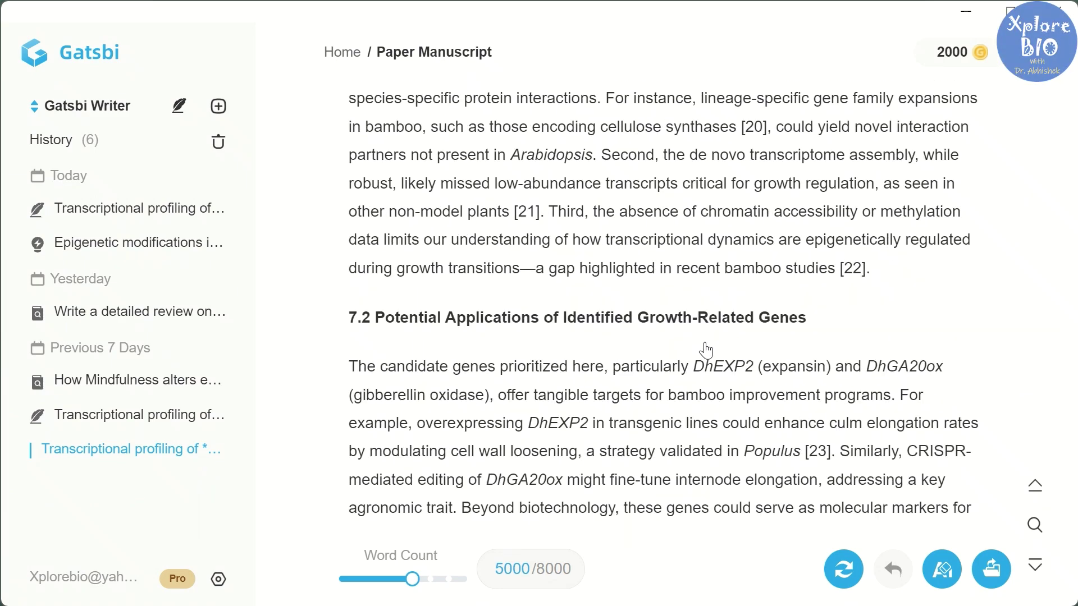
pyautogui.scroll(6, 706, 350)
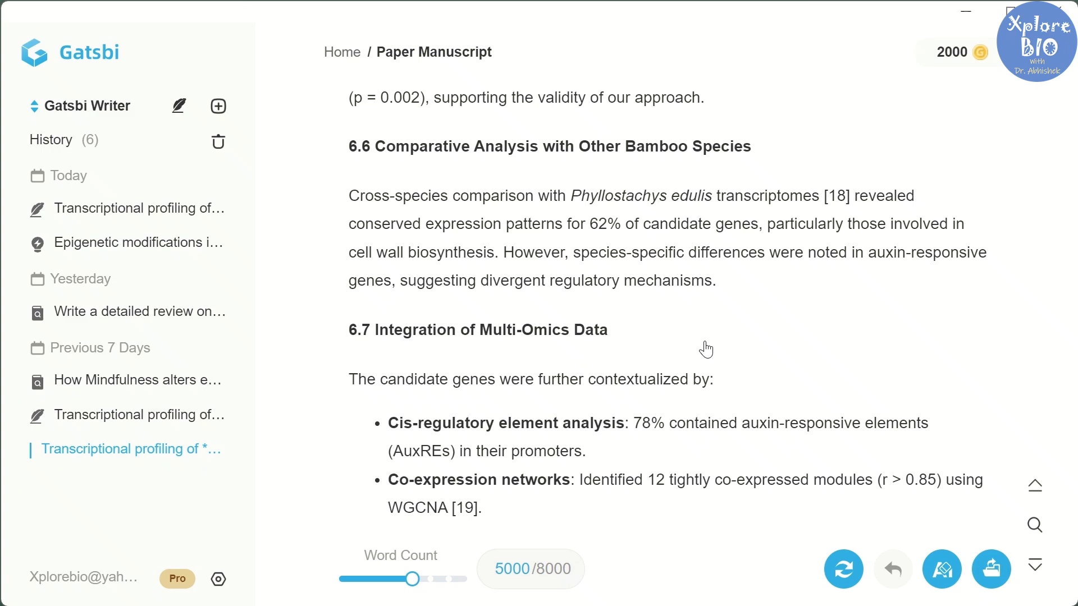
pyautogui.scroll(15, 706, 351)
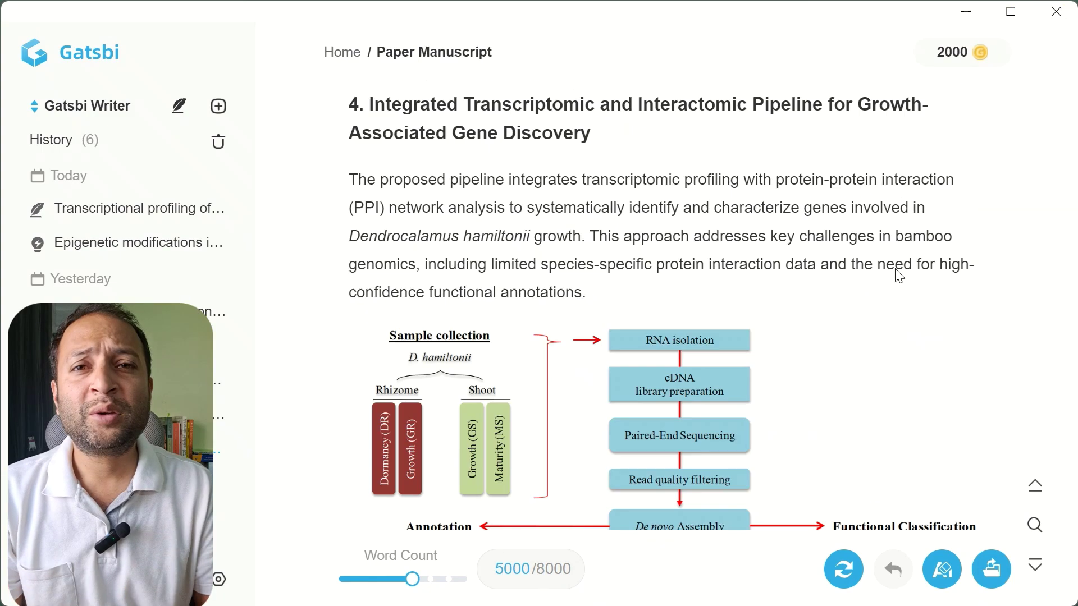
pyautogui.scroll(-7, 859, 267)
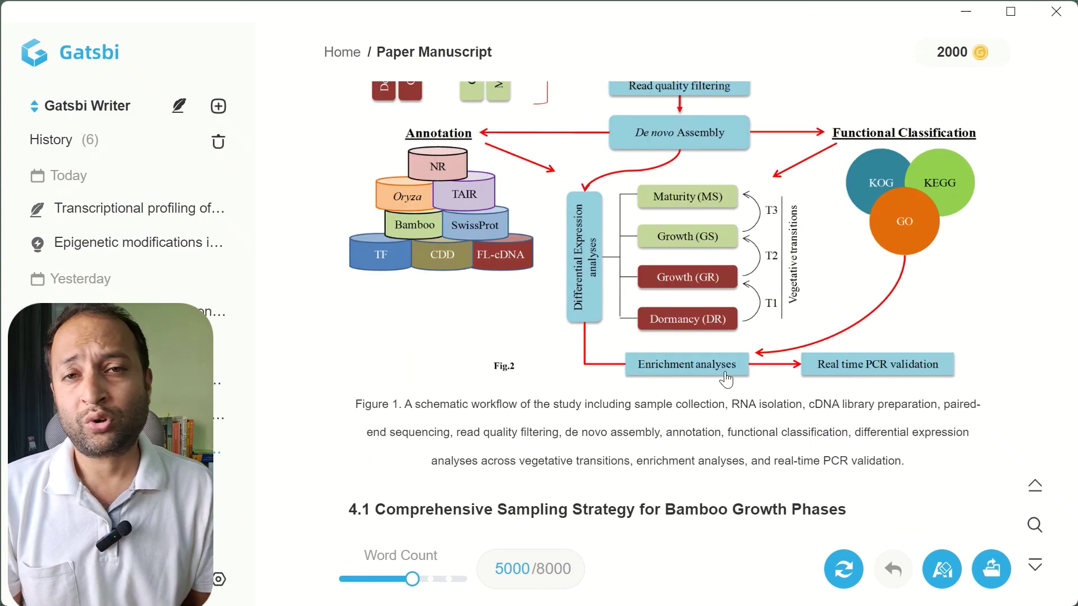
pyautogui.scroll(-12, 719, 387)
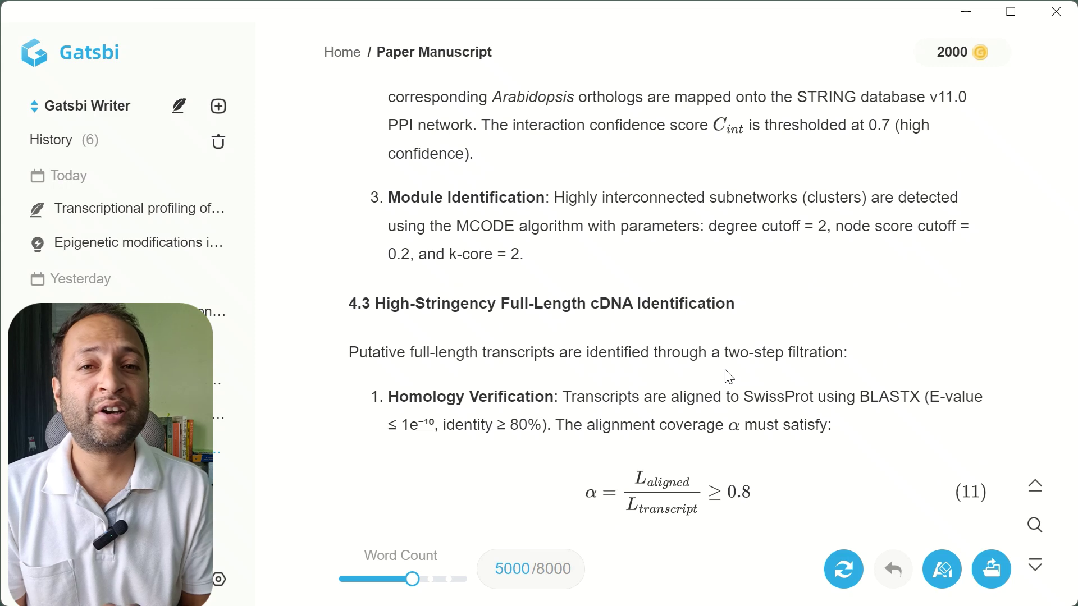
pyautogui.scroll(-7, 728, 360)
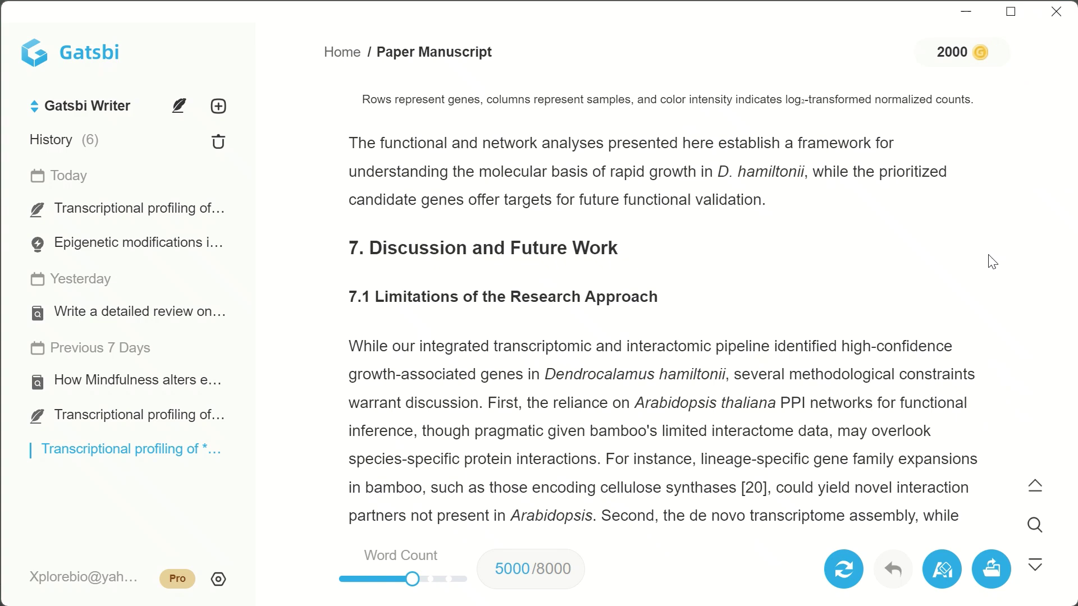
# Step: Read through the manuscript's Discussion and Future Work section
pyautogui.moveTo(368, 249); pyautogui.dragTo(614, 250)
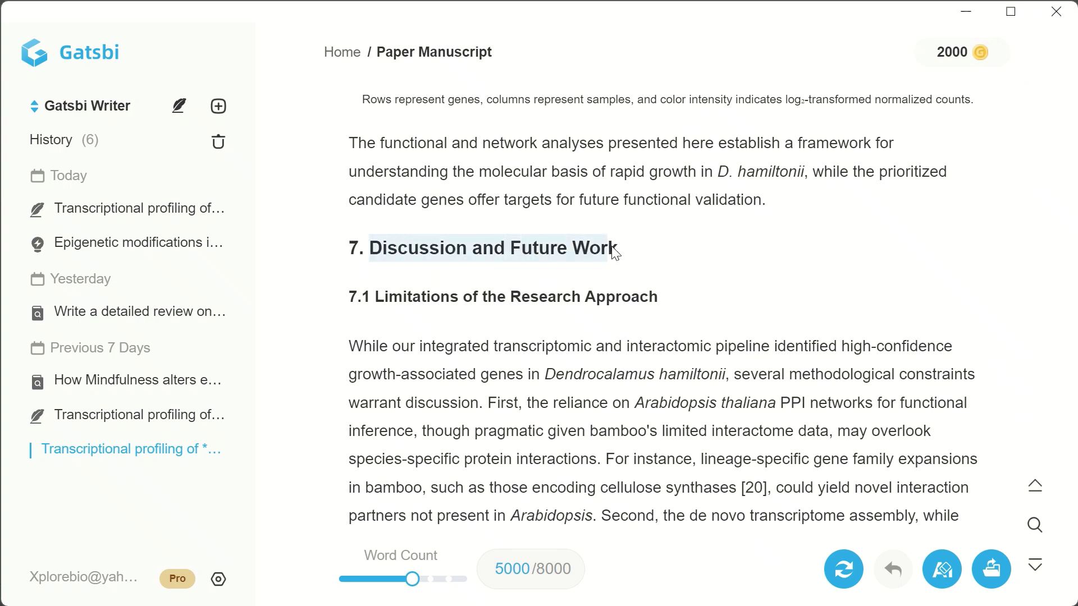
pyautogui.click(686, 282)
pyautogui.scroll(-3, 457, 329)
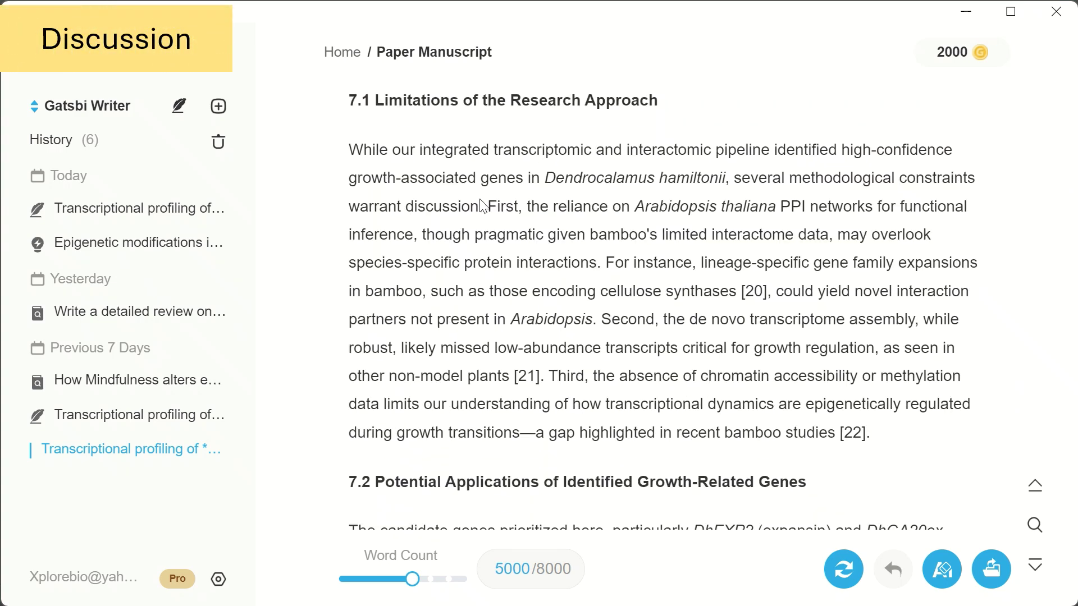
pyautogui.scroll(-2, 859, 190)
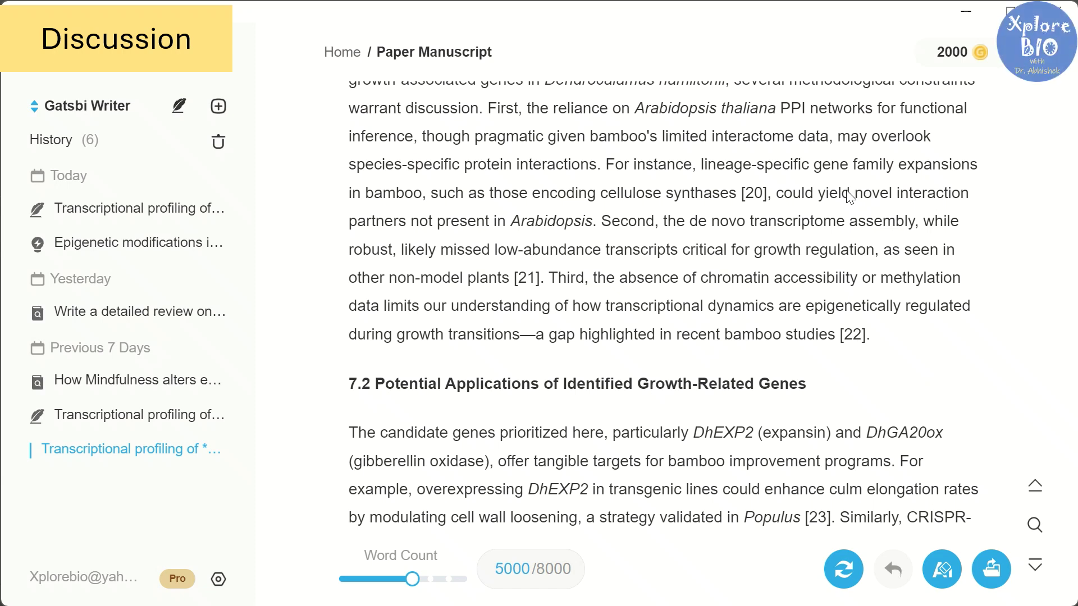
pyautogui.scroll(-10, 851, 195)
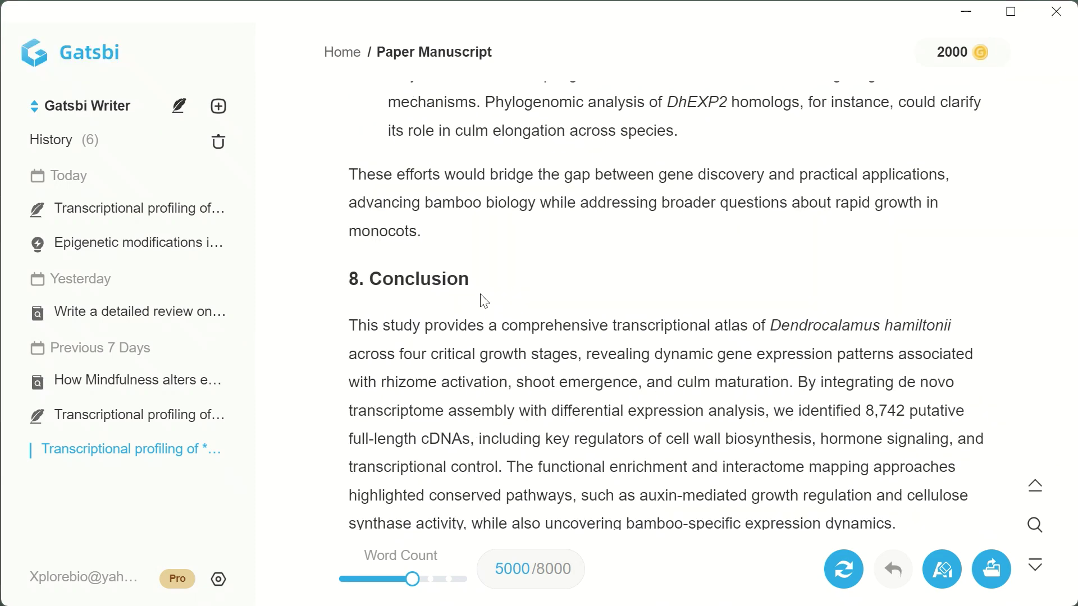
pyautogui.scroll(-2, 726, 317)
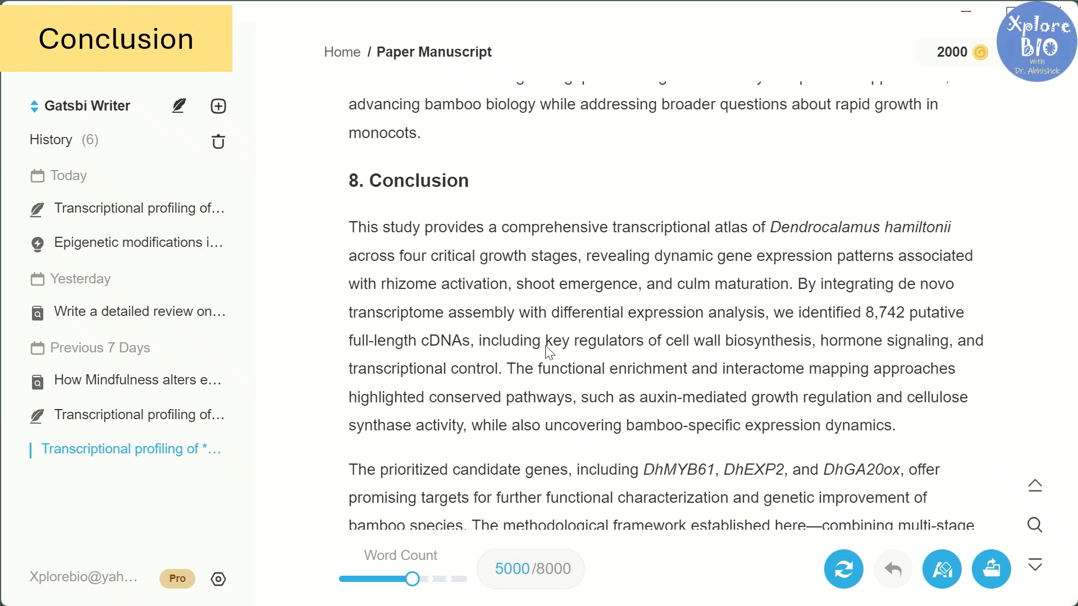
pyautogui.scroll(-2, 607, 303)
pyautogui.scroll(-1, 793, 293)
pyautogui.scroll(3, 814, 367)
pyautogui.scroll(-2, 739, 328)
# Step: Review the conclusion on auxin-mediated growth, check export formats, and reach reference [26]
pyautogui.moveTo(613, 256); pyautogui.dragTo(559, 286)
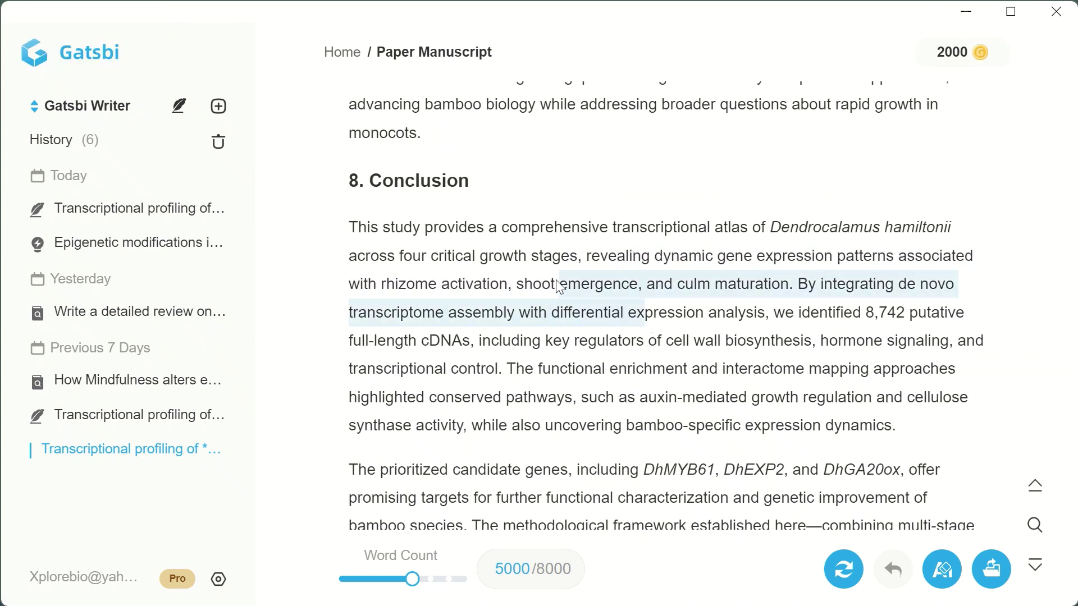
pyautogui.moveTo(872, 427); pyautogui.dragTo(768, 402)
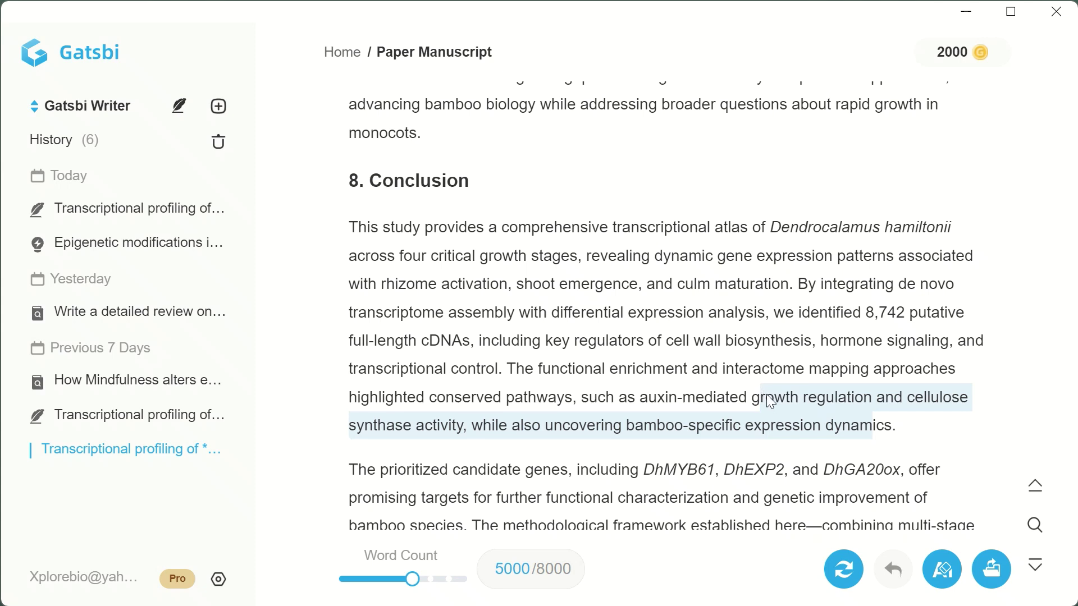
pyautogui.scroll(-2, 770, 402)
pyautogui.click(990, 573)
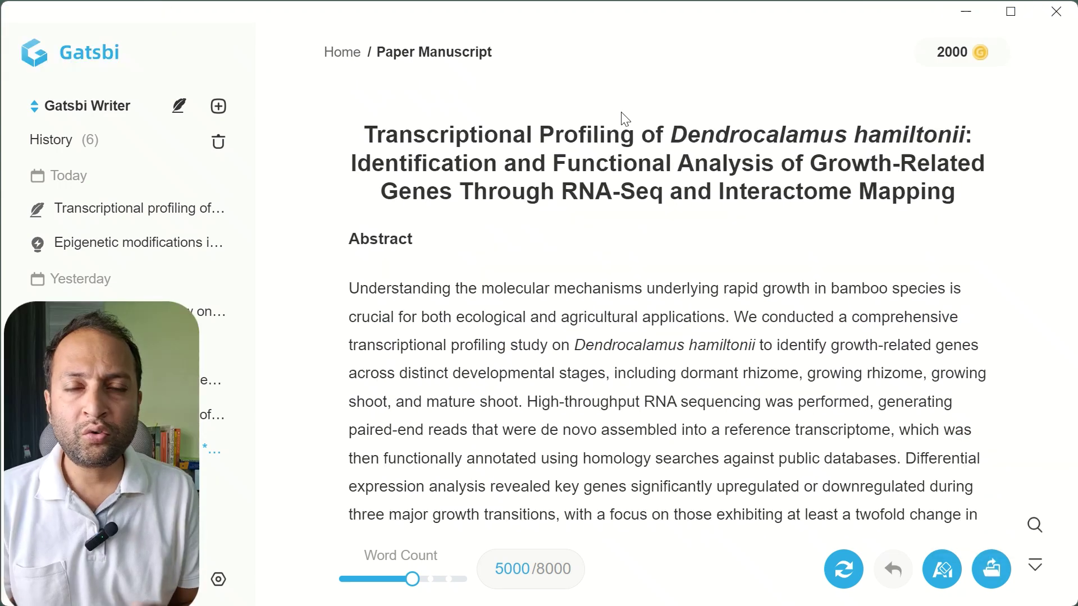
pyautogui.click(1039, 567)
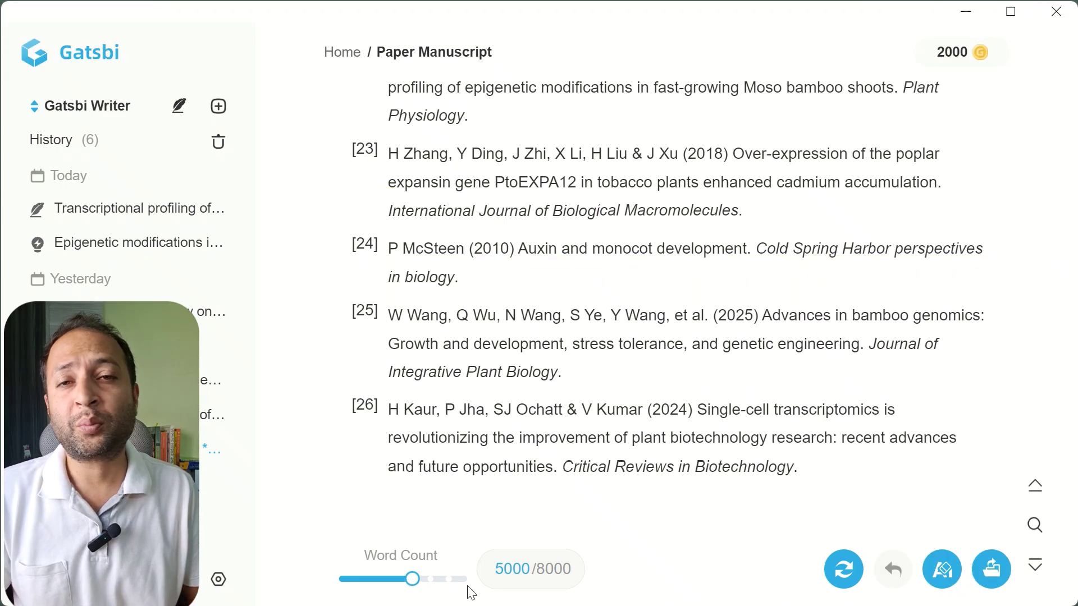
# Step: Start rewriting the entire manuscript, but dismiss the Confirm Humanization dialog without proceeding
pyautogui.click(848, 571)
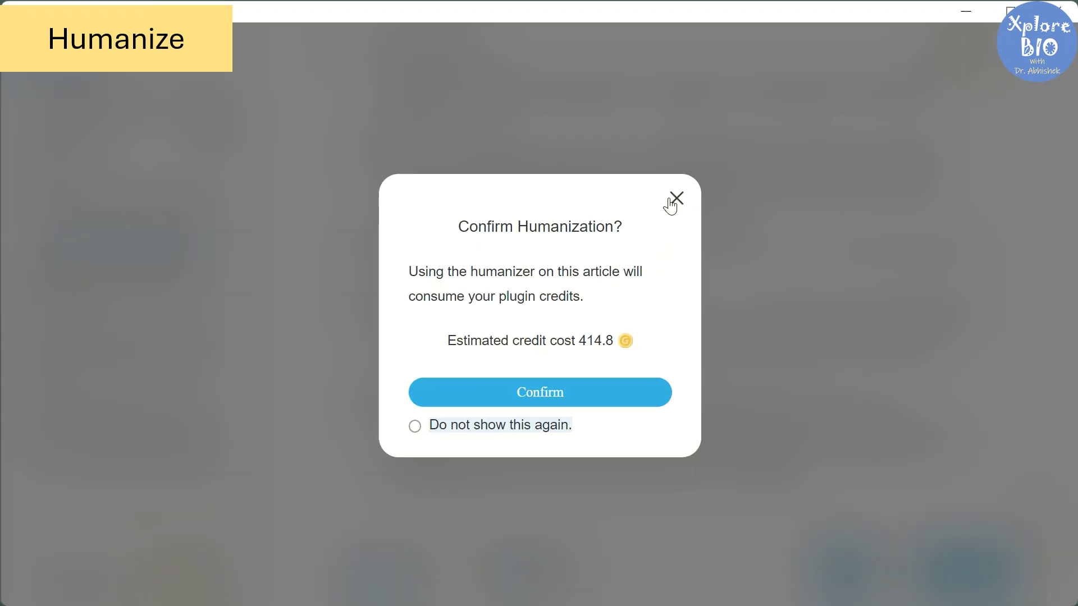
pyautogui.click(676, 198)
pyautogui.moveTo(958, 63)
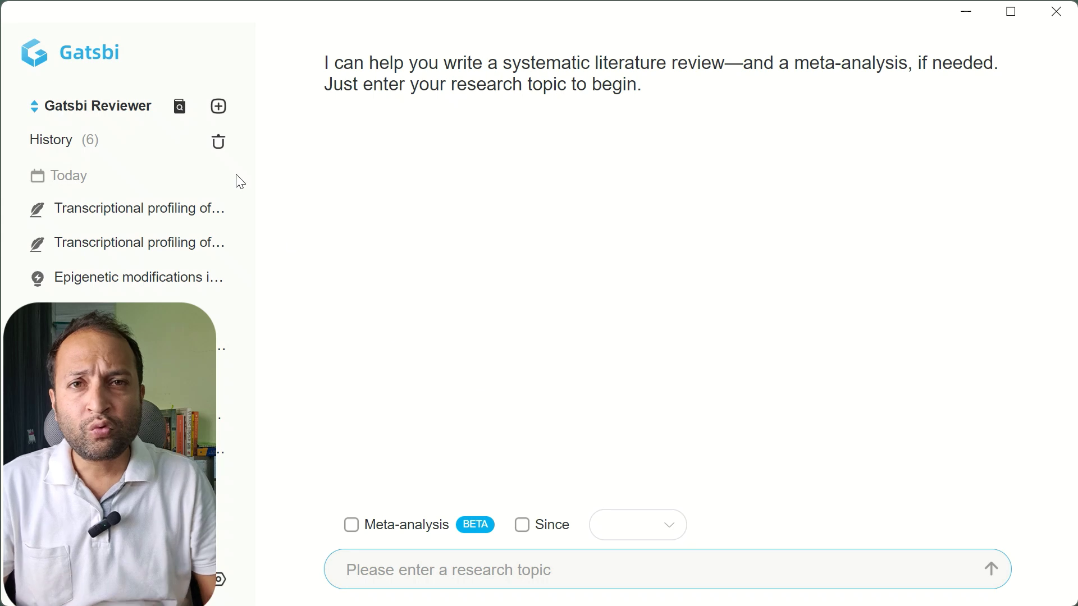
# Step: Keep Gatsbi Reviewer and submit the mindfulness and cellular aging topic for an outline
pyautogui.click(111, 112)
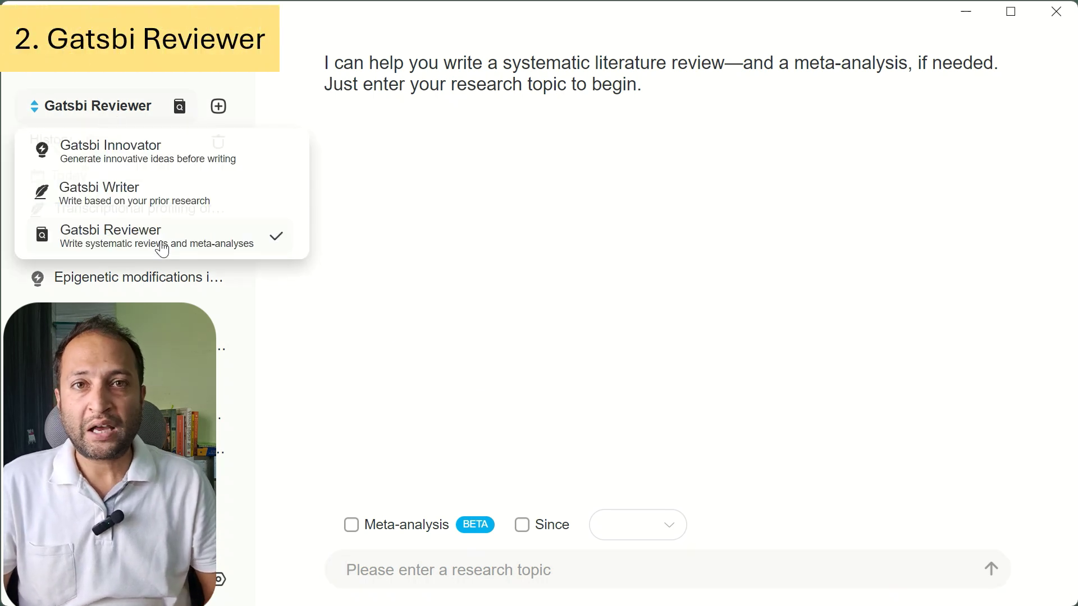
pyautogui.click(505, 568)
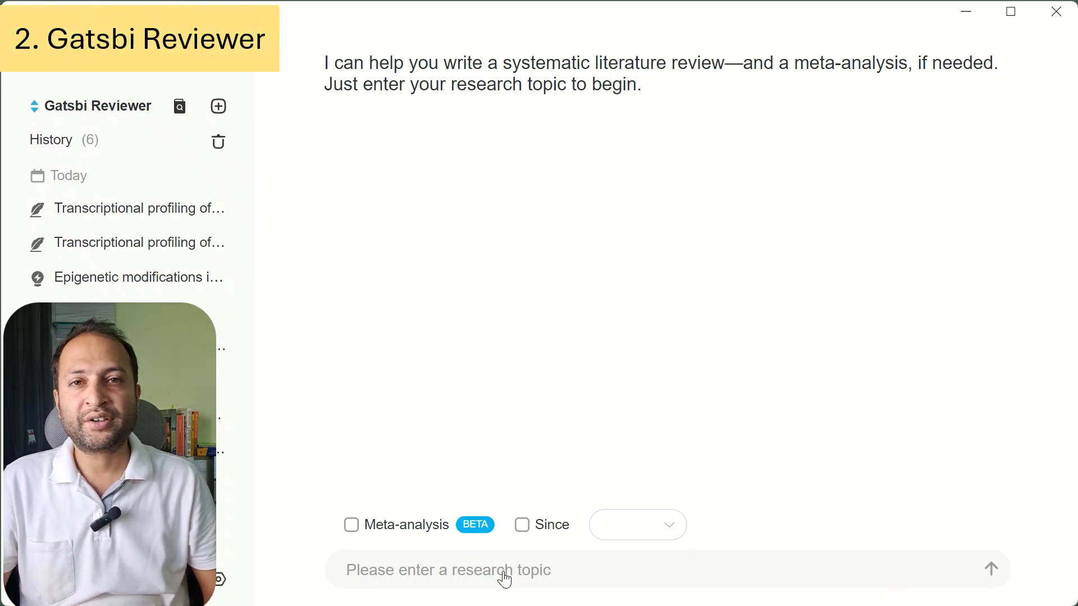
pyautogui.click(505, 578)
pyautogui.write('Write a literature review on effect of mindfulness on cellular ageing')
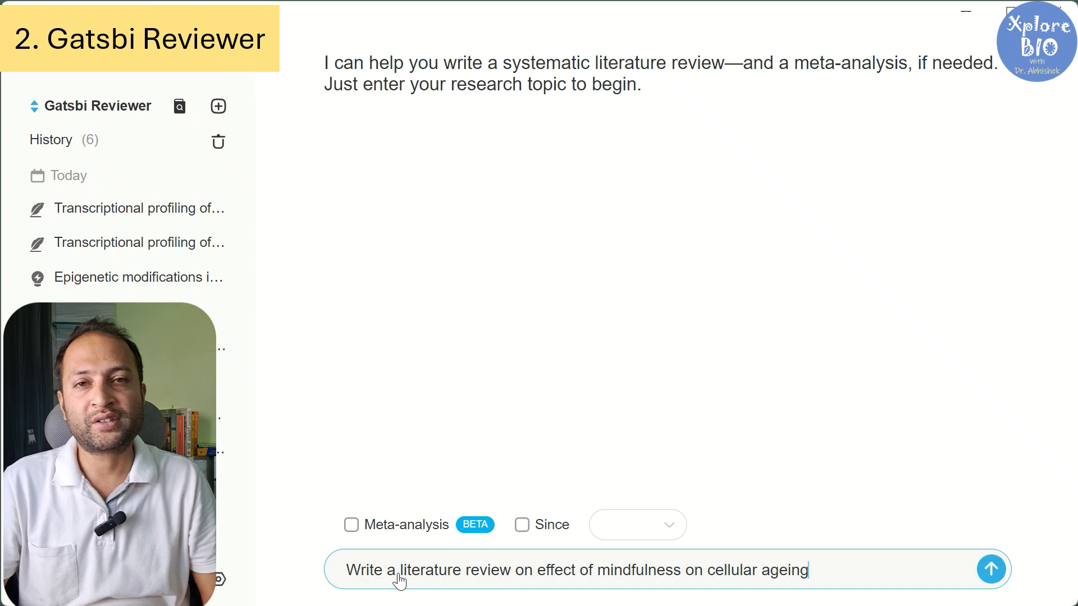
pyautogui.press('Return')
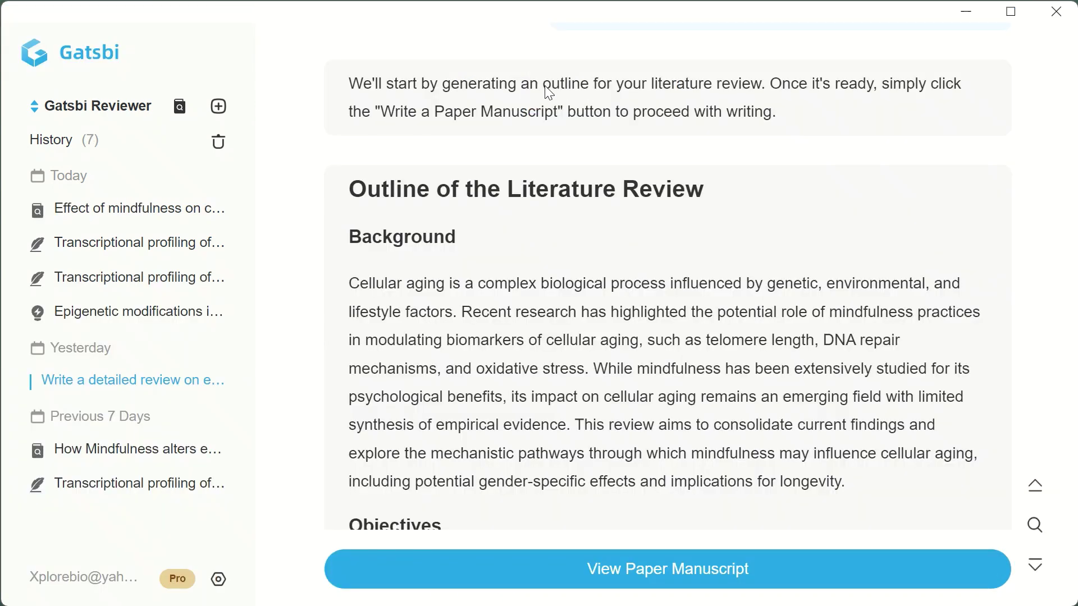
pyautogui.moveTo(512, 89); pyautogui.dragTo(752, 93)
# Step: Scroll the outline through Methodology, Results and Conclusion to the candidate studies, skipping regeneration
pyautogui.scroll(-2, 460, 213)
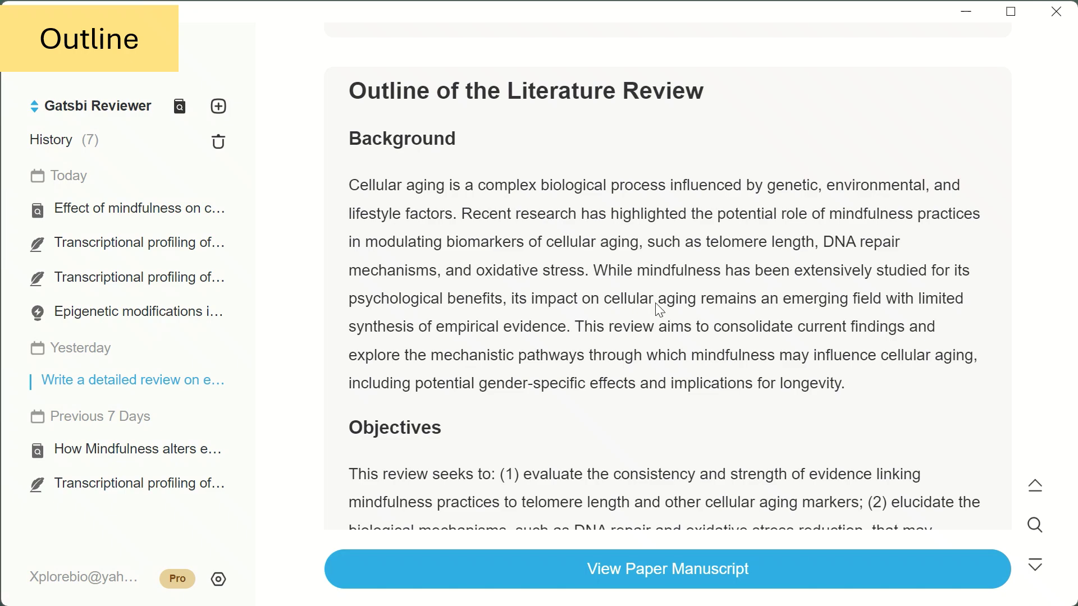
pyautogui.scroll(-3, 655, 304)
pyautogui.scroll(-4, 598, 303)
pyautogui.scroll(-10, 601, 306)
pyautogui.scroll(-2, 605, 258)
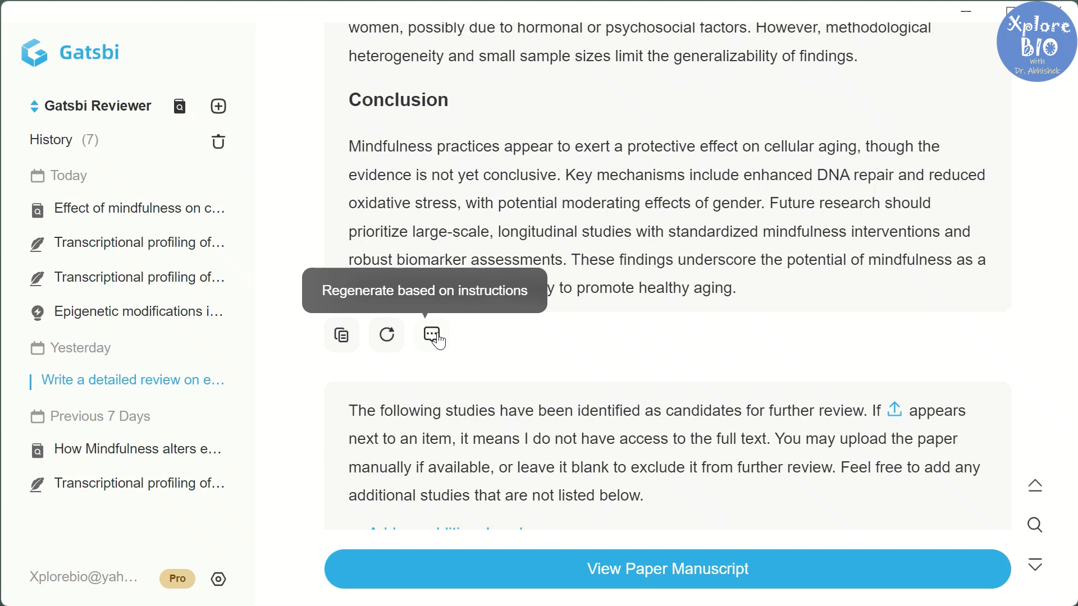
pyautogui.click(433, 337)
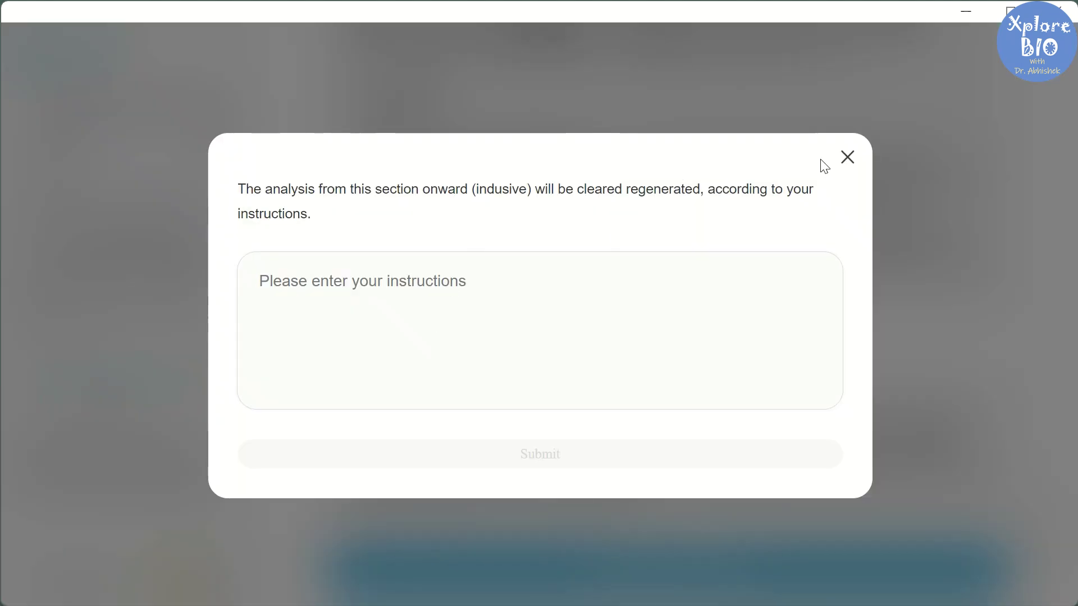
pyautogui.click(848, 157)
pyautogui.scroll(-6, 848, 165)
pyautogui.scroll(2, 758, 369)
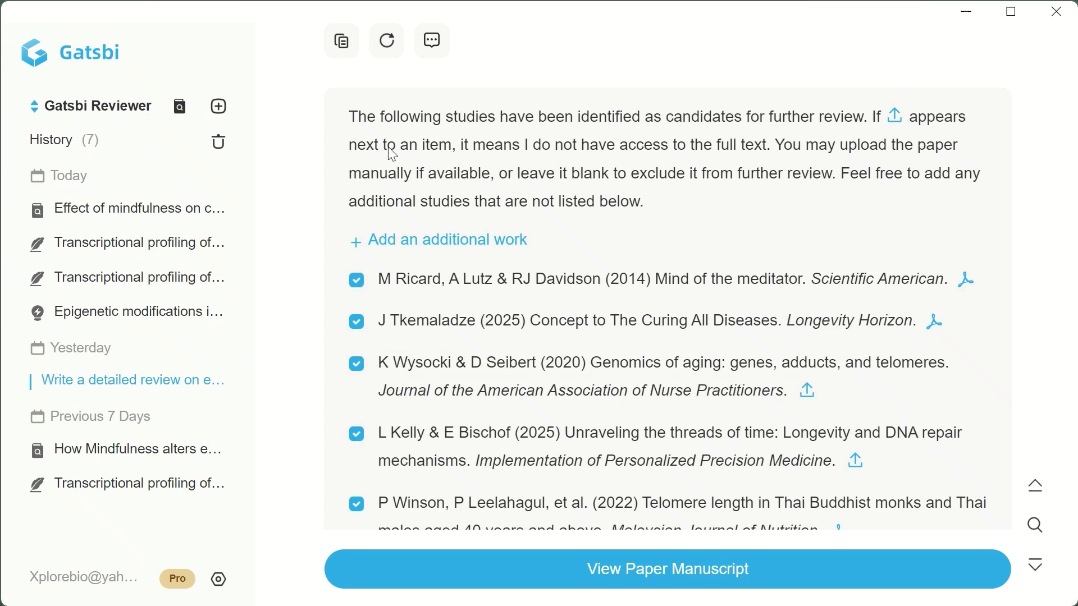
# Step: Read the missing full-text notes, try a paper's upload box, then open Add an additional work
pyautogui.moveTo(434, 154); pyautogui.dragTo(713, 158)
pyautogui.moveTo(842, 174); pyautogui.dragTo(646, 204)
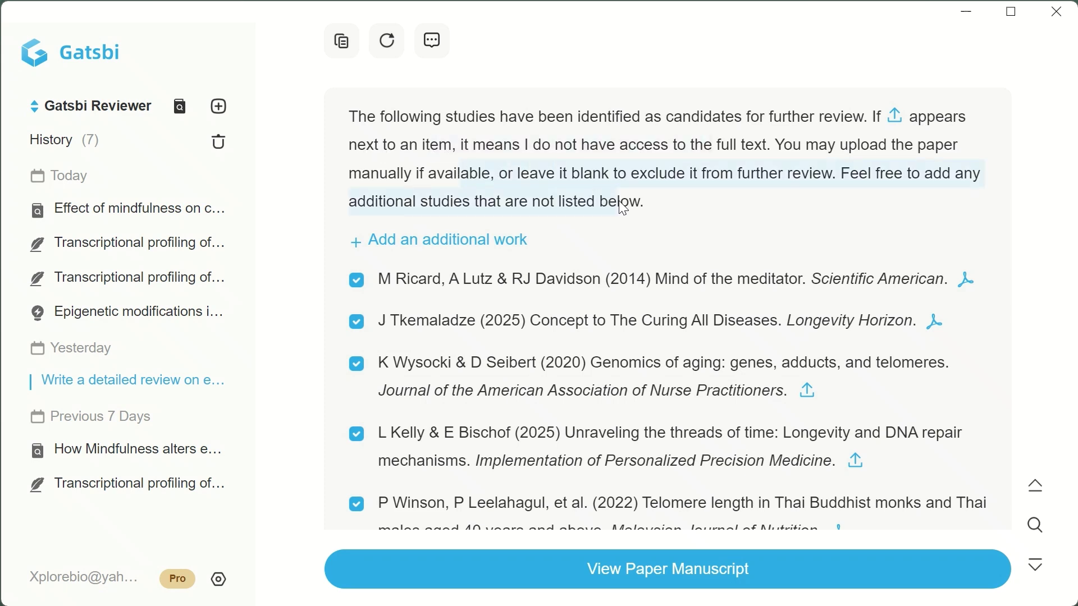
pyautogui.click(789, 218)
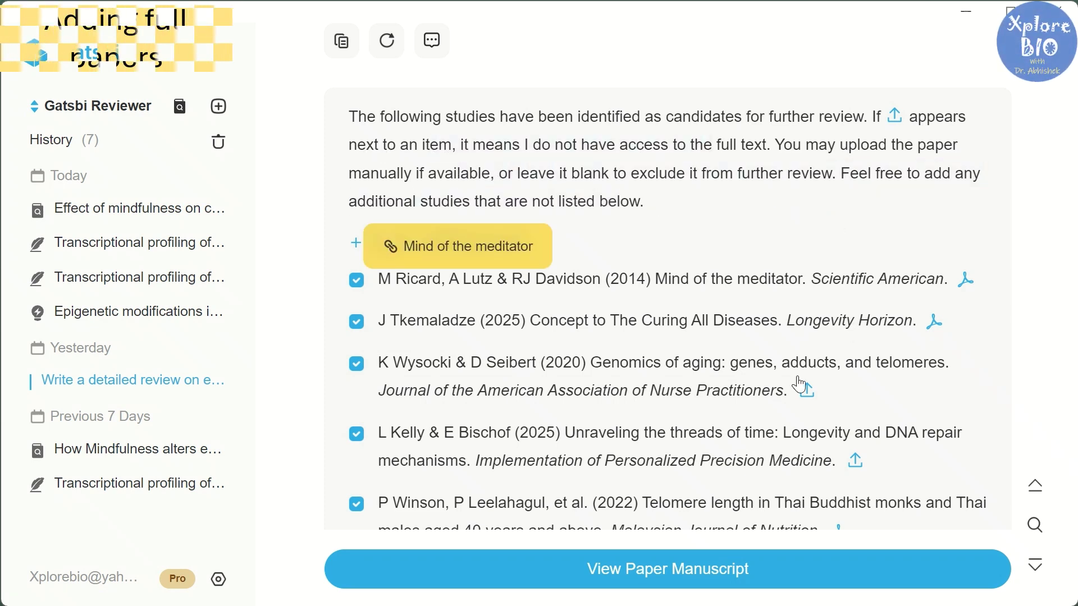
pyautogui.click(807, 390)
pyautogui.click(1006, 181)
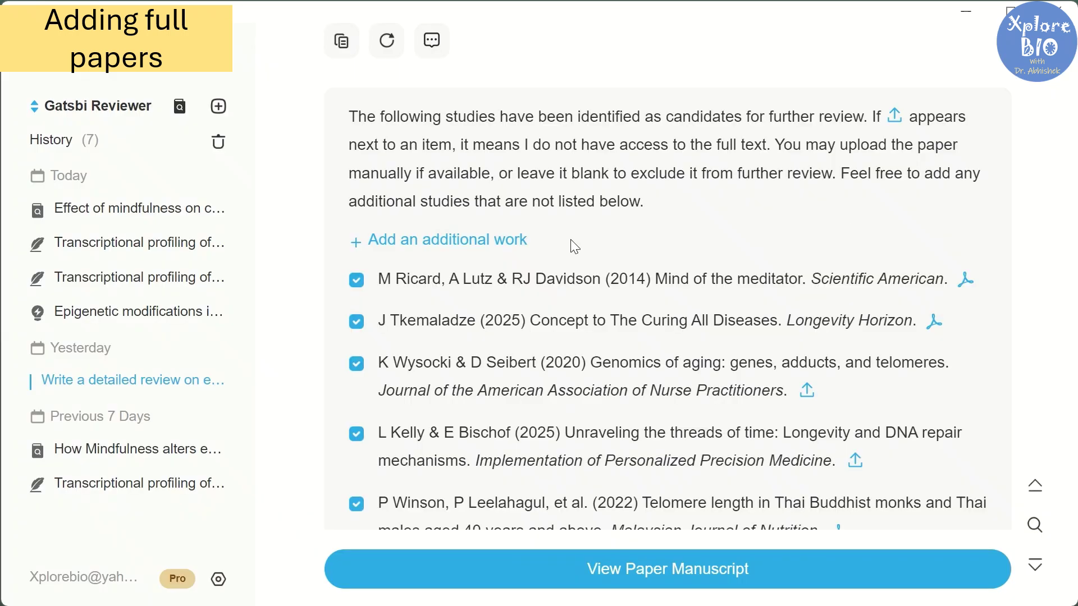
pyautogui.click(494, 243)
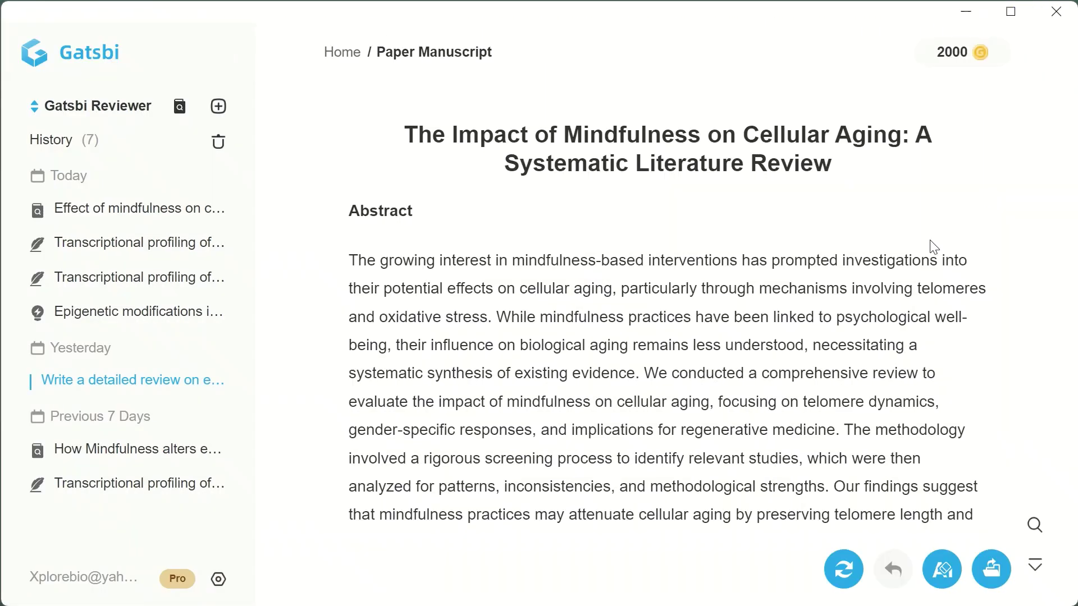
pyautogui.scroll(-20, 899, 242)
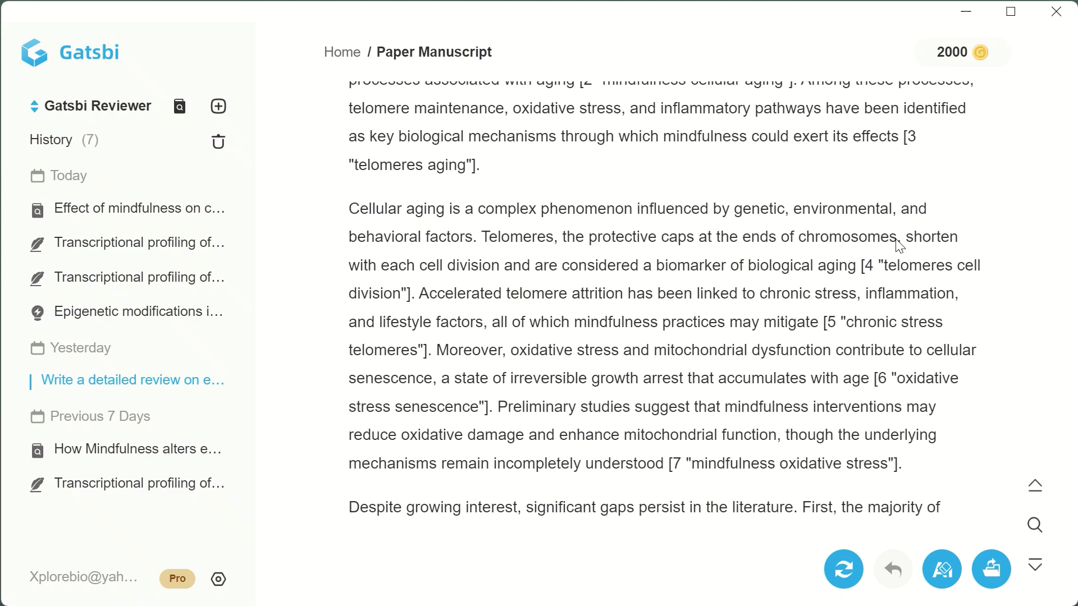
pyautogui.scroll(-20, 899, 245)
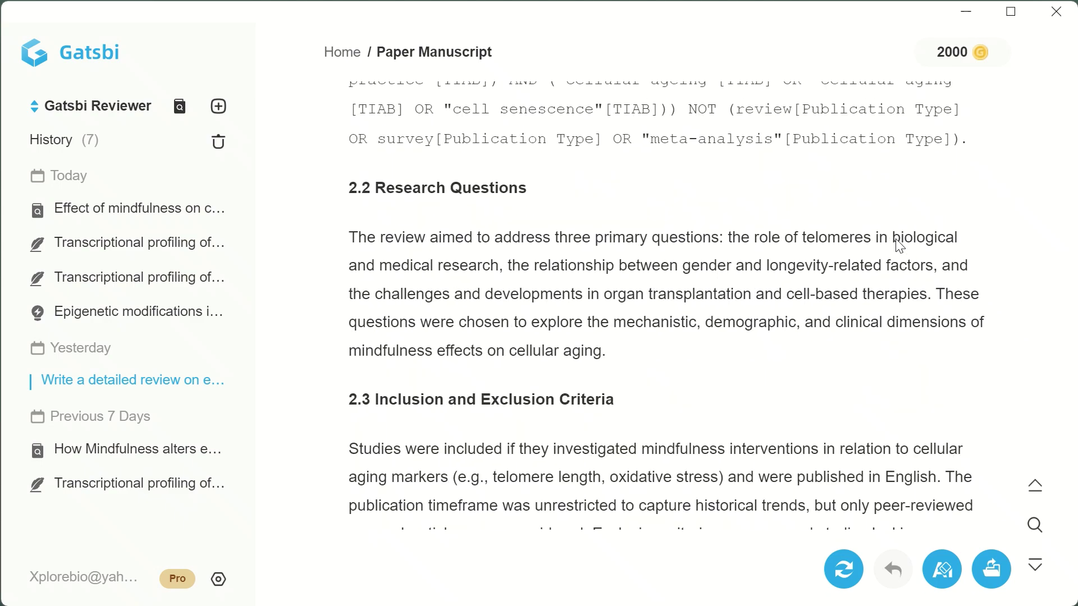
pyautogui.scroll(-20, 896, 245)
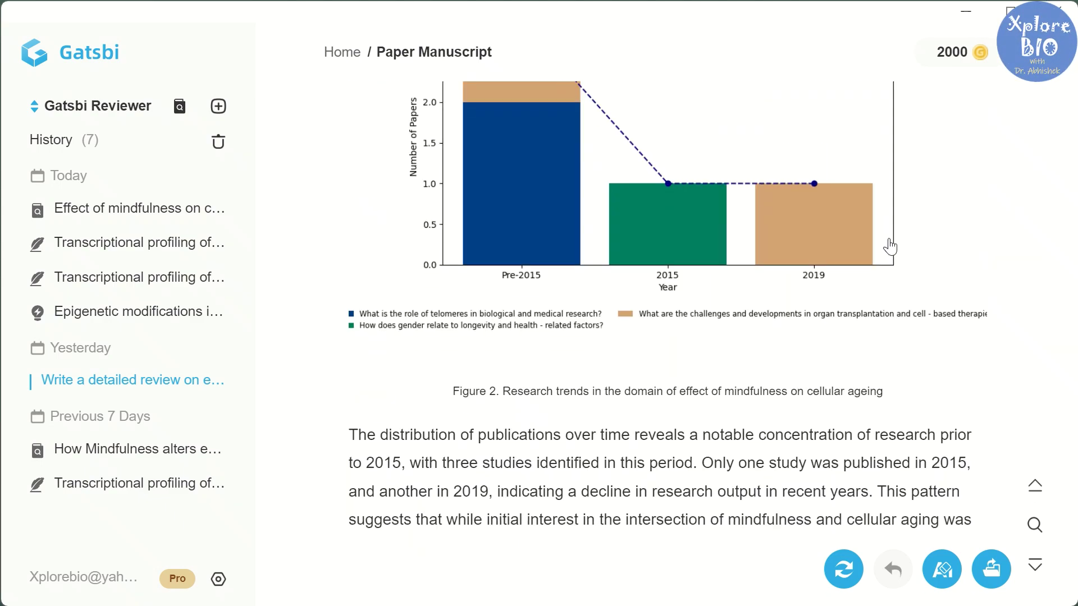
pyautogui.scroll(-20, 886, 241)
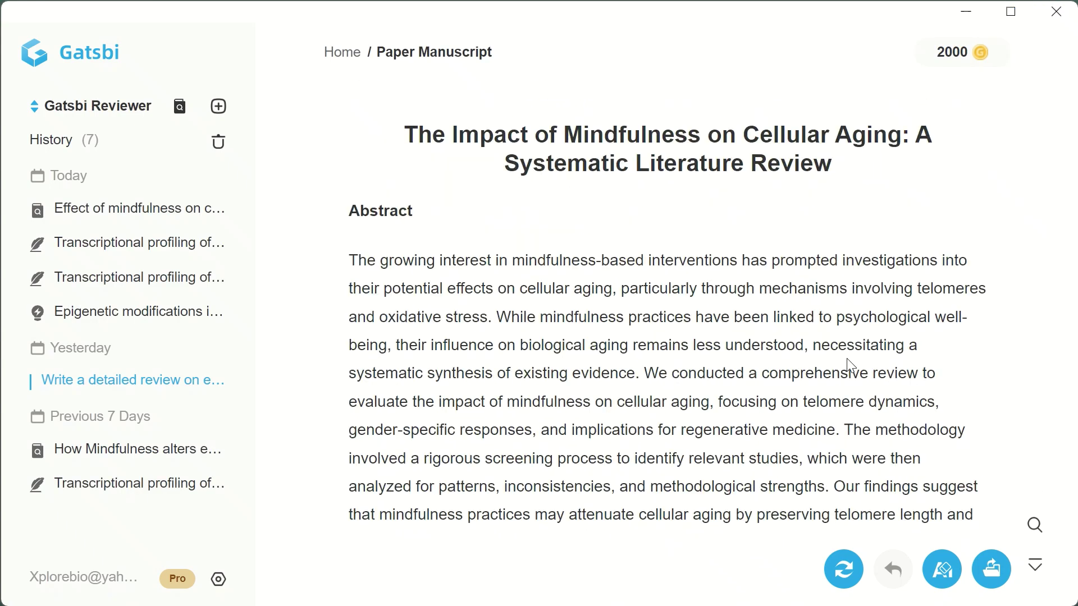
pyautogui.scroll(-4, 849, 365)
pyautogui.scroll(2, 746, 306)
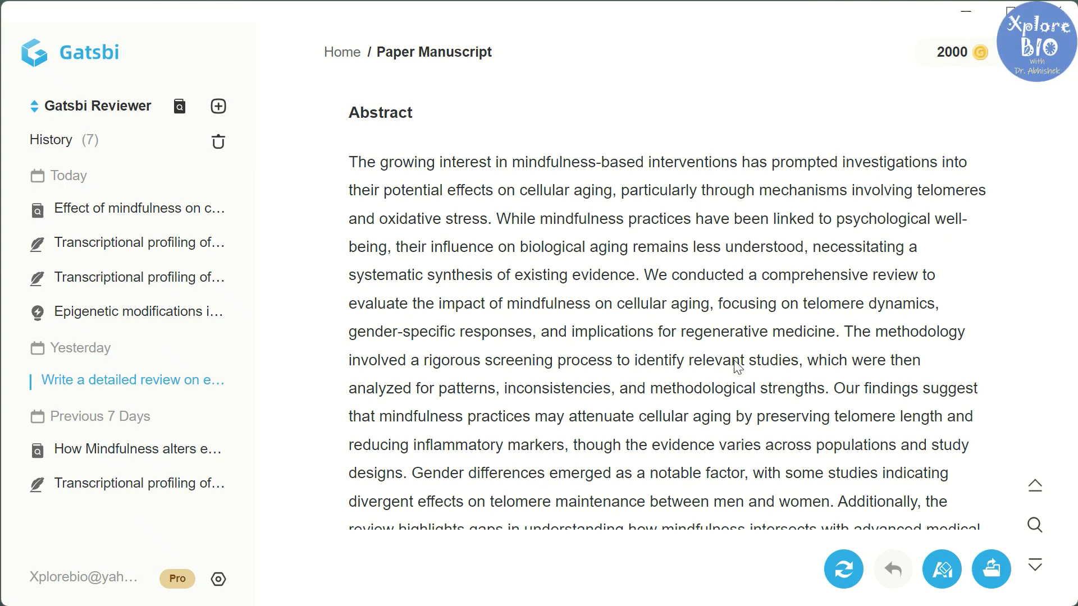
pyautogui.scroll(-12, 860, 348)
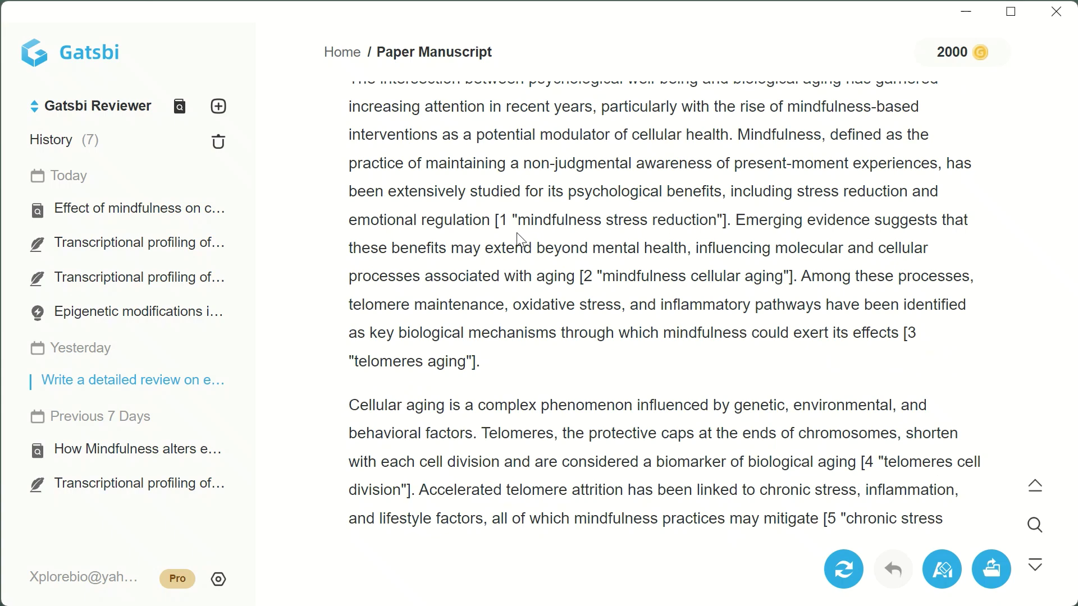
pyautogui.scroll(-15, 595, 289)
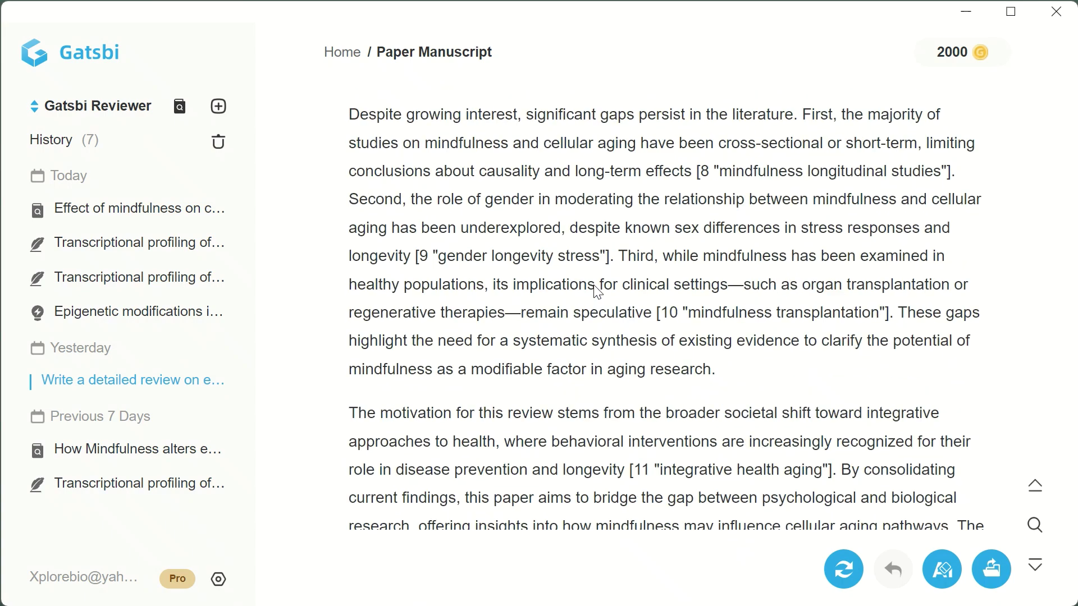
pyautogui.scroll(-5, 598, 292)
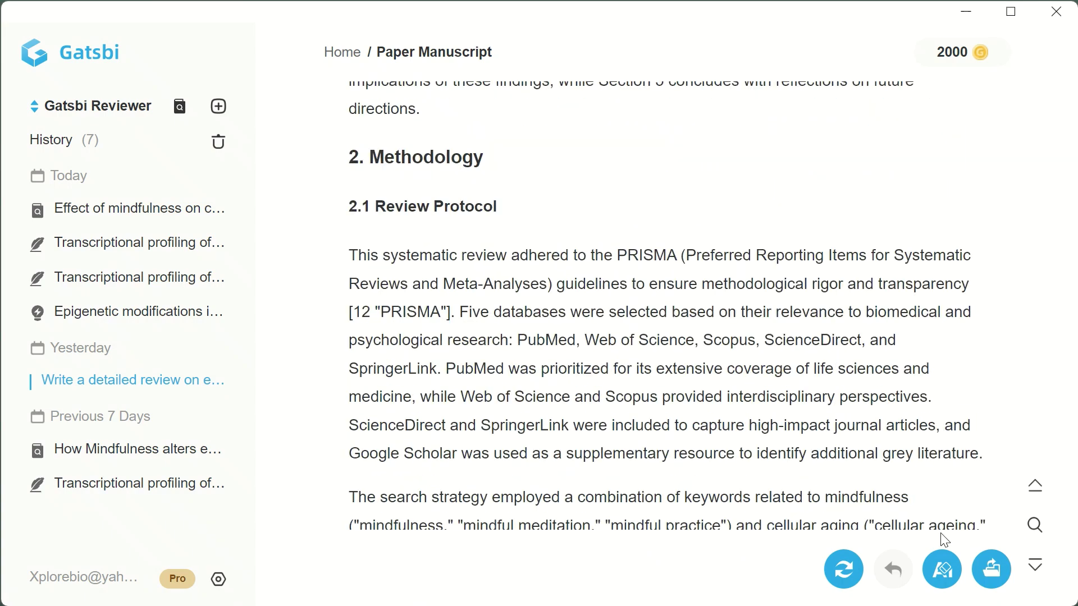
pyautogui.click(1035, 565)
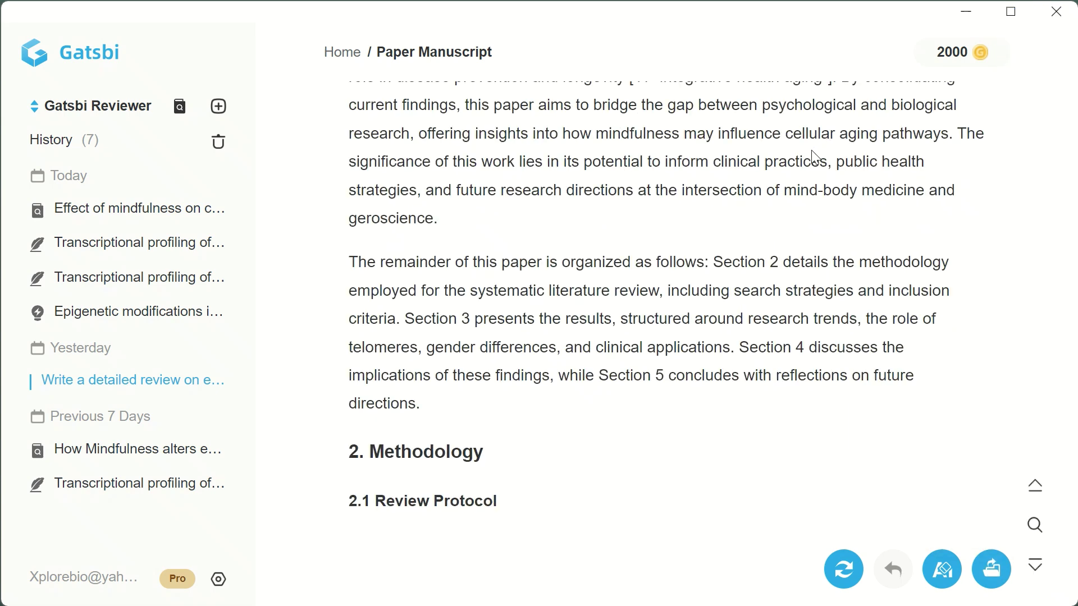
pyautogui.scroll(-5, 741, 168)
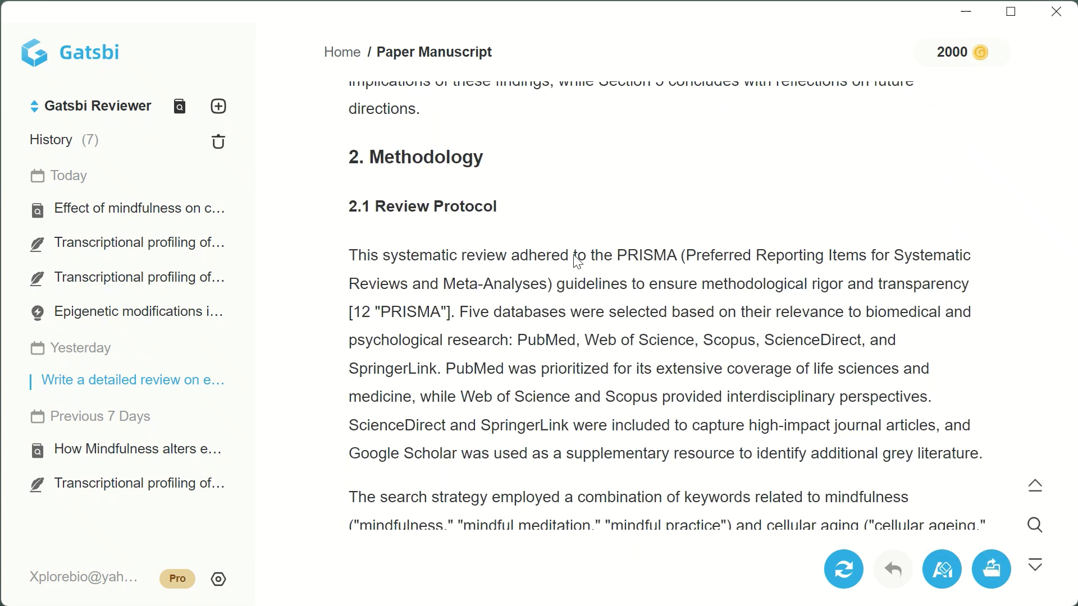
pyautogui.scroll(-2, 747, 250)
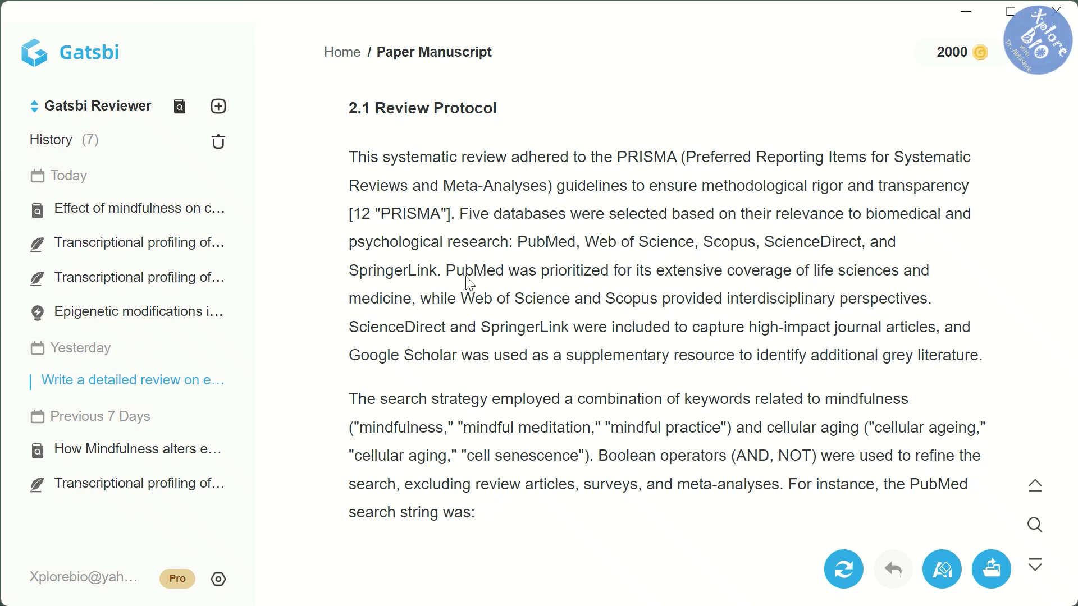
pyautogui.scroll(-2, 492, 257)
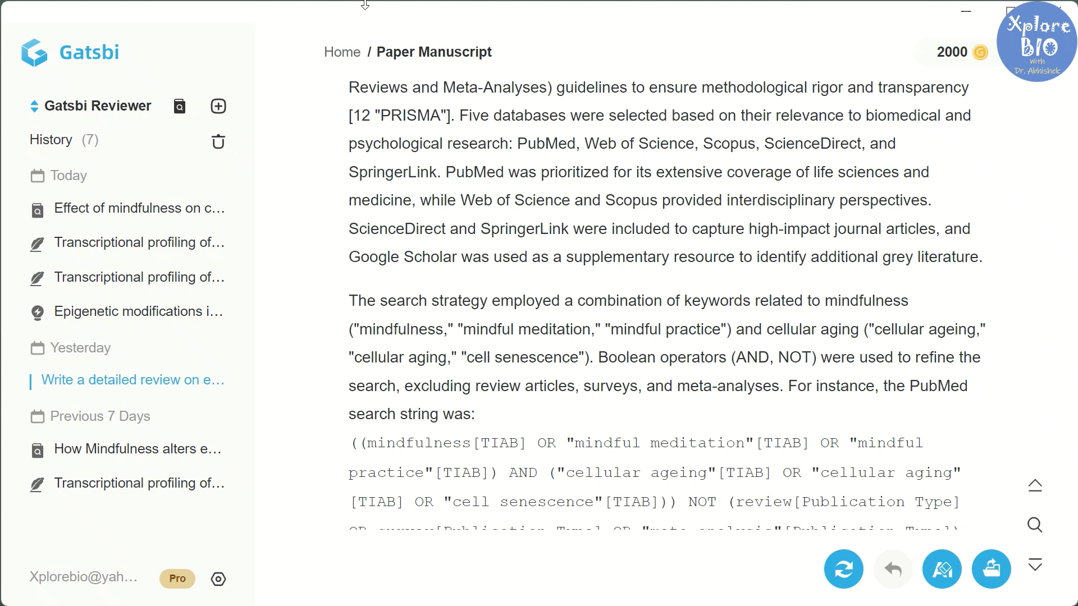
pyautogui.scroll(-20, 828, 324)
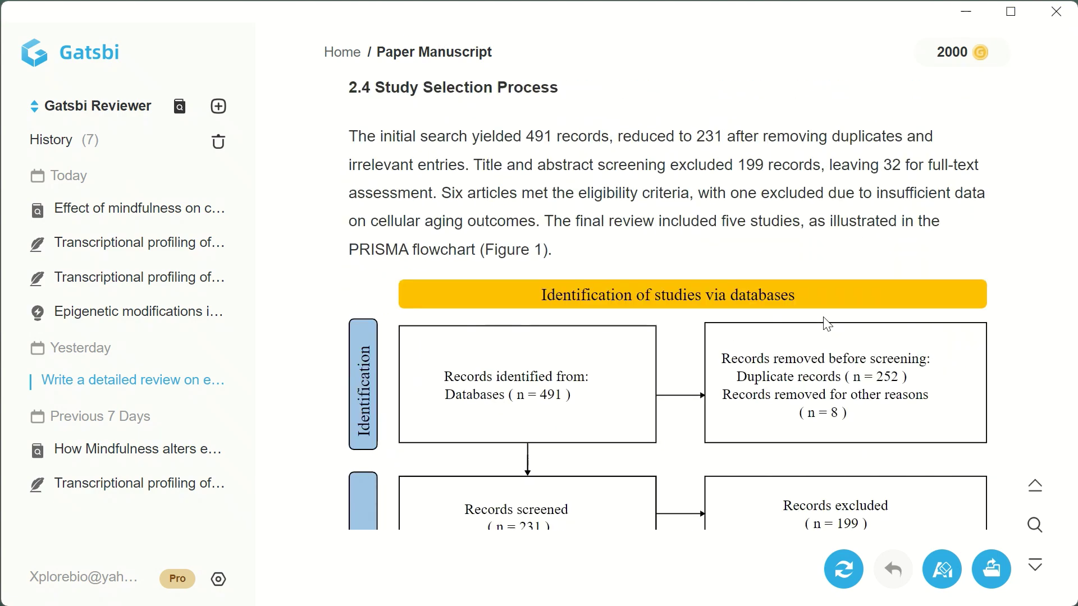
# Step: Scroll the manuscript to the PRISMA flowchart showing 231 screened and 199 excluded records
pyautogui.scroll(-3, 827, 324)
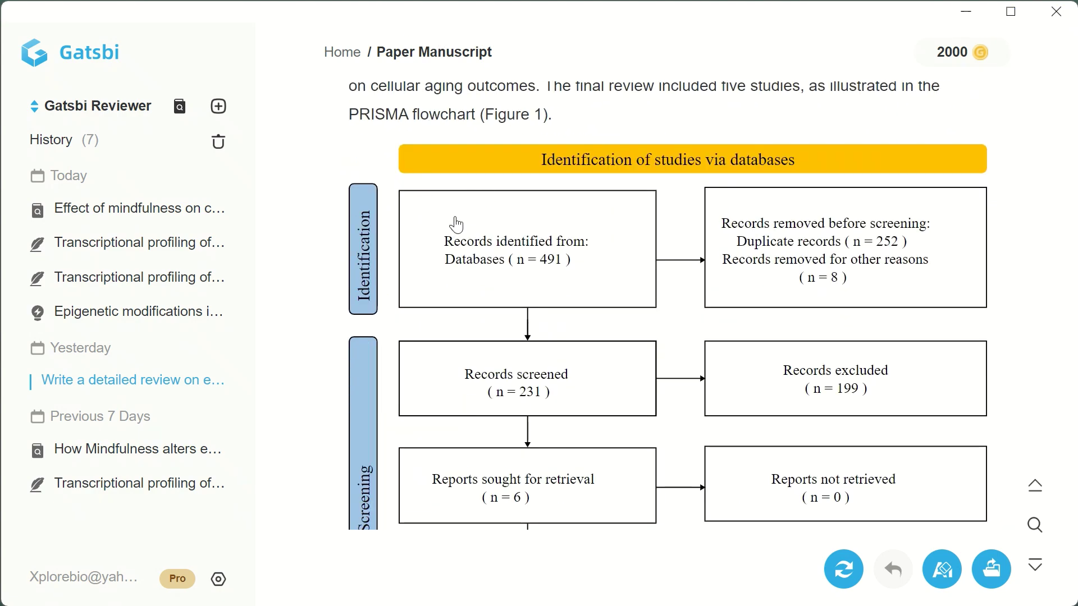
pyautogui.scroll(-2, 471, 221)
pyautogui.scroll(-2, 584, 163)
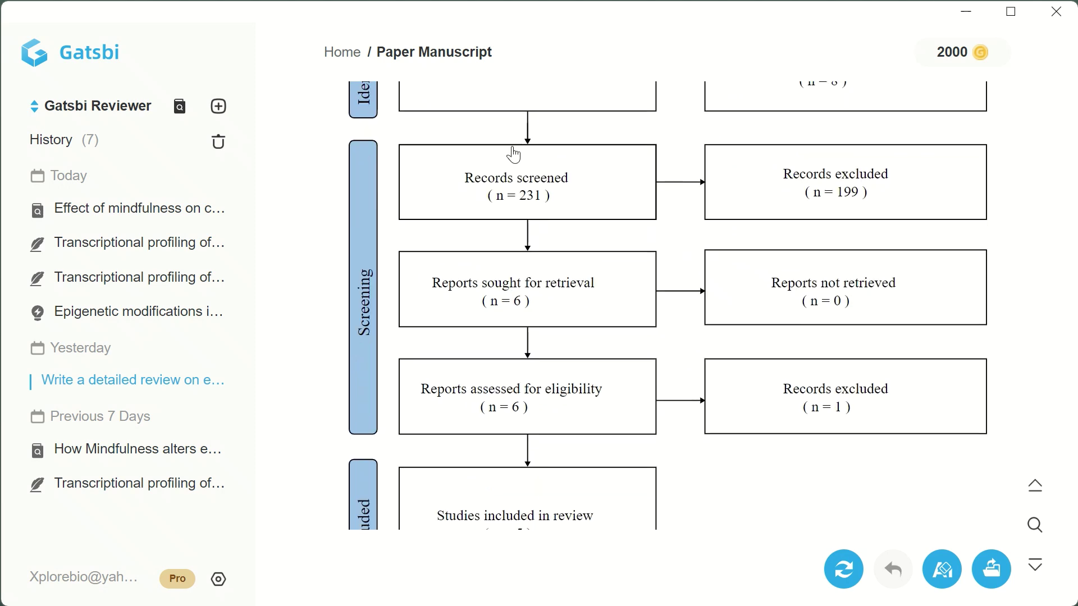
pyautogui.scroll(-4, 481, 260)
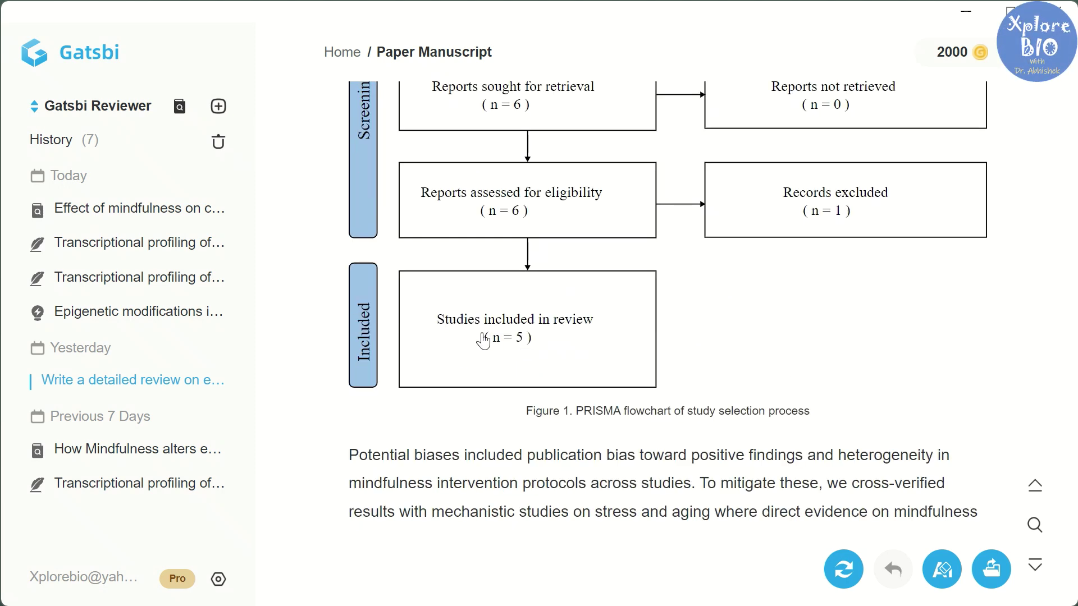
pyautogui.scroll(-4, 721, 332)
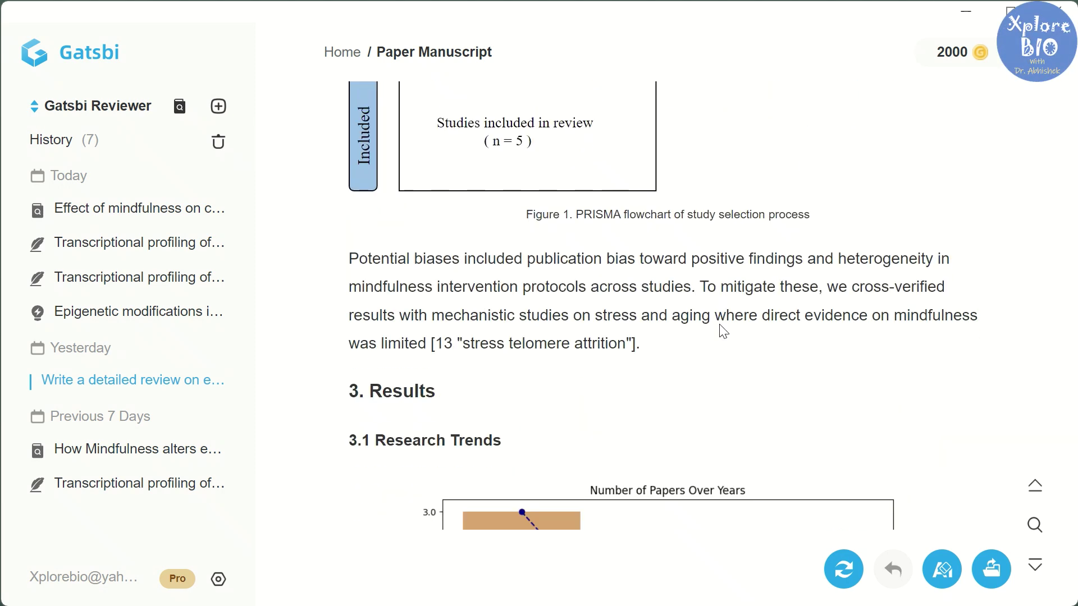
pyautogui.scroll(10, 723, 332)
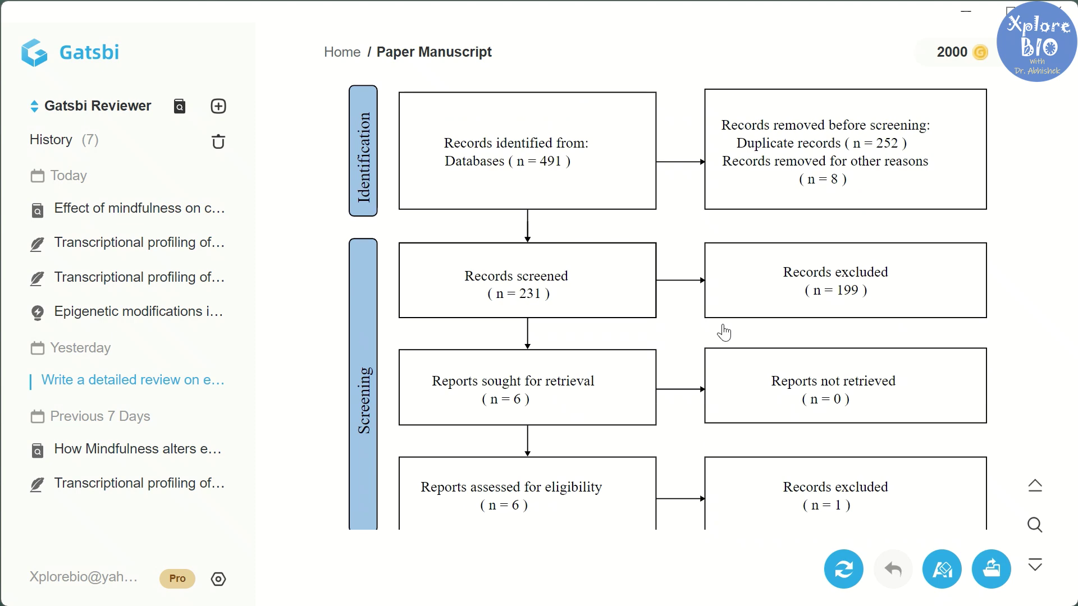
pyautogui.scroll(2, 724, 332)
# Step: Read through the manuscript's Table 1, Discussion, Conclusion and References sections
pyautogui.scroll(-15, 642, 320)
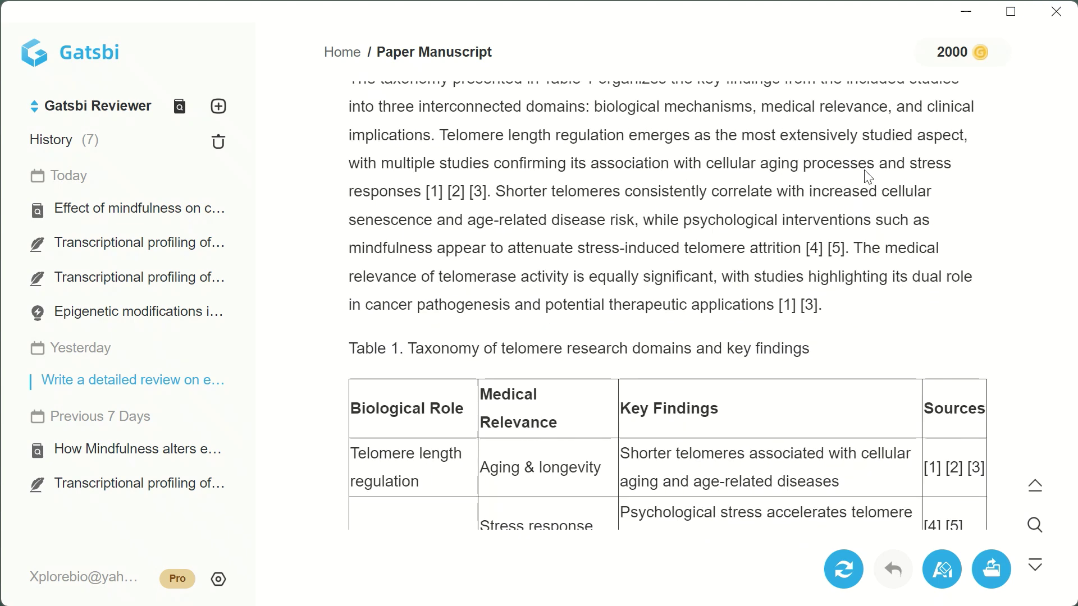
pyautogui.scroll(-4, 868, 177)
pyautogui.scroll(-2, 728, 175)
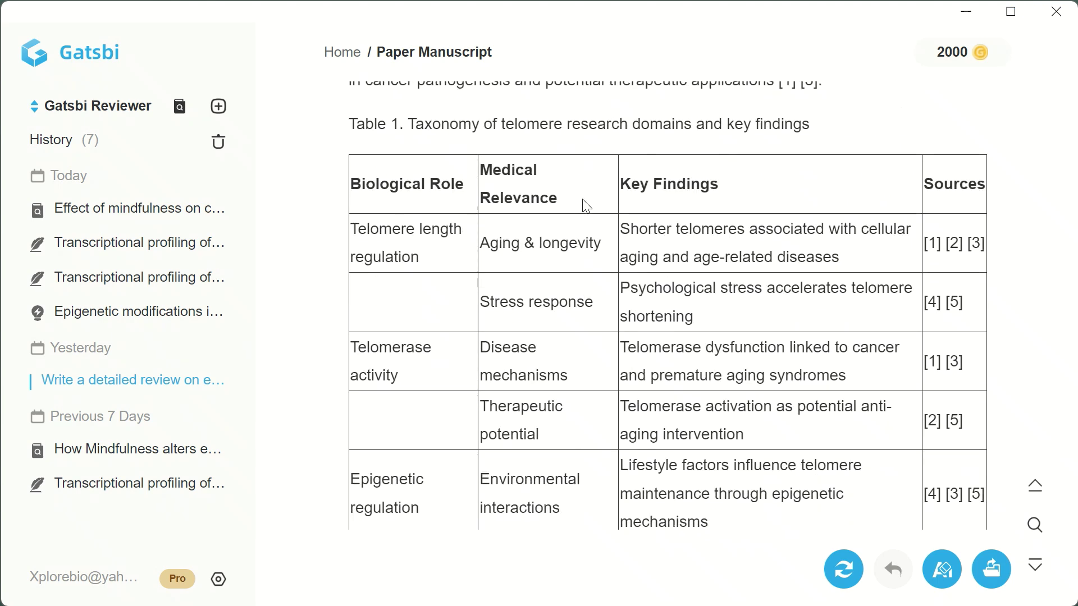
pyautogui.scroll(-3, 876, 190)
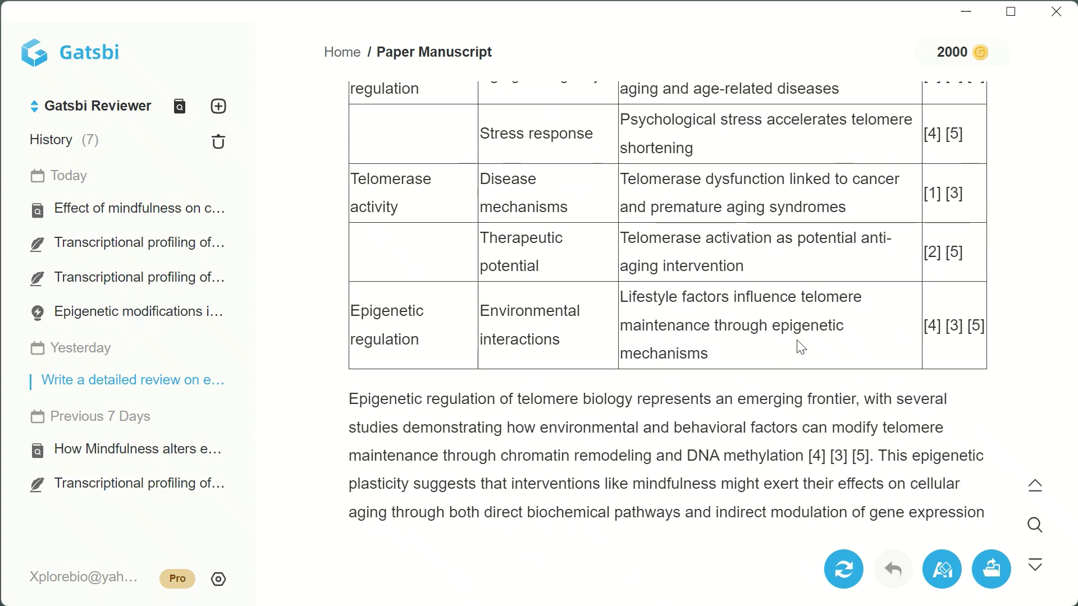
pyautogui.scroll(-14, 917, 204)
pyautogui.scroll(-20, 806, 223)
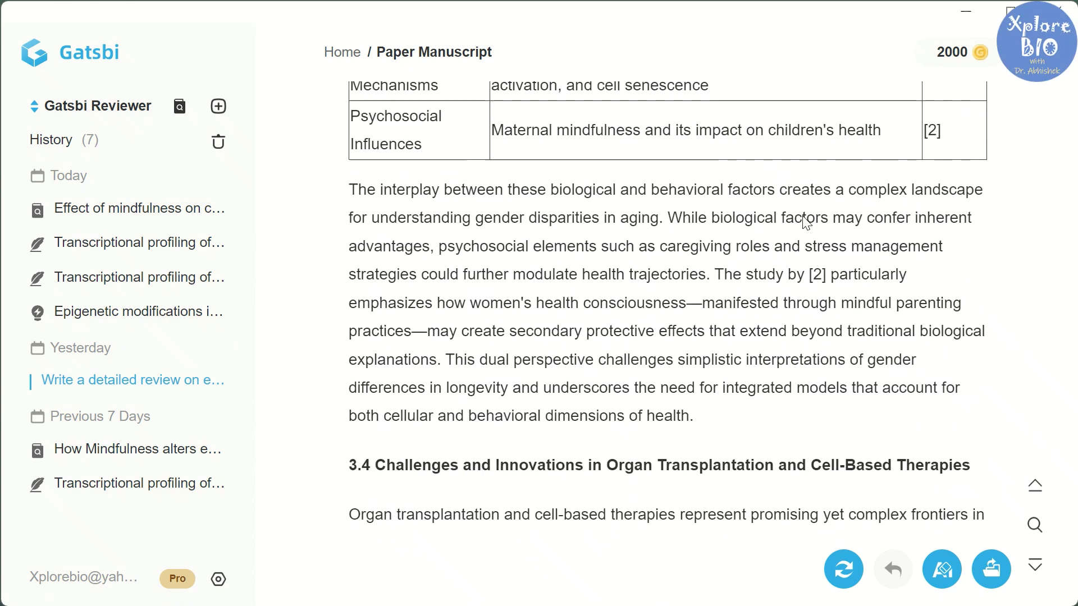
pyautogui.scroll(-13, 806, 223)
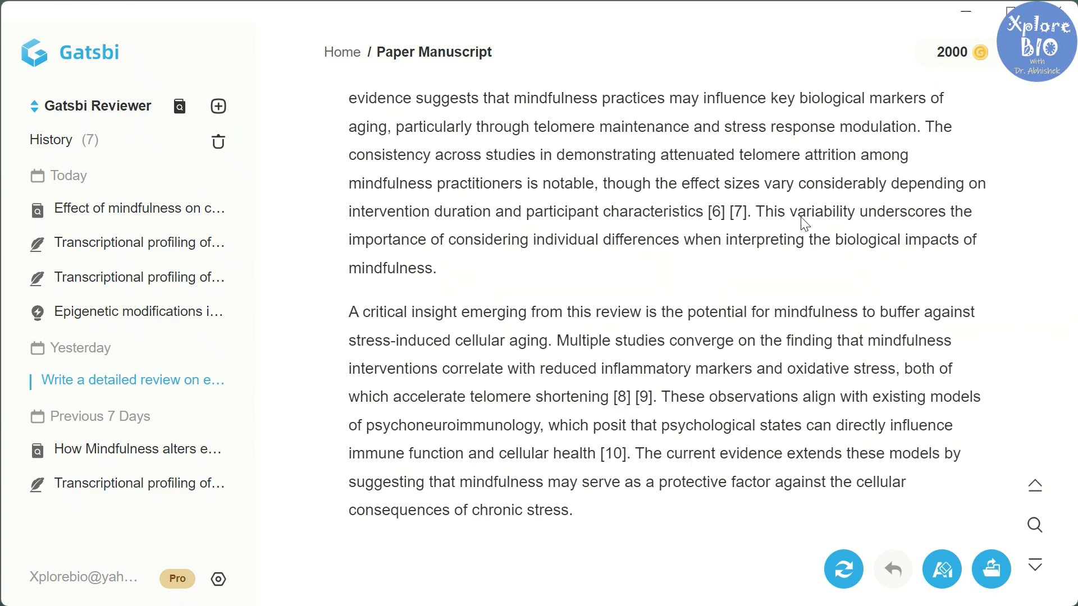
pyautogui.scroll(6, 806, 223)
pyautogui.scroll(-20, 486, 129)
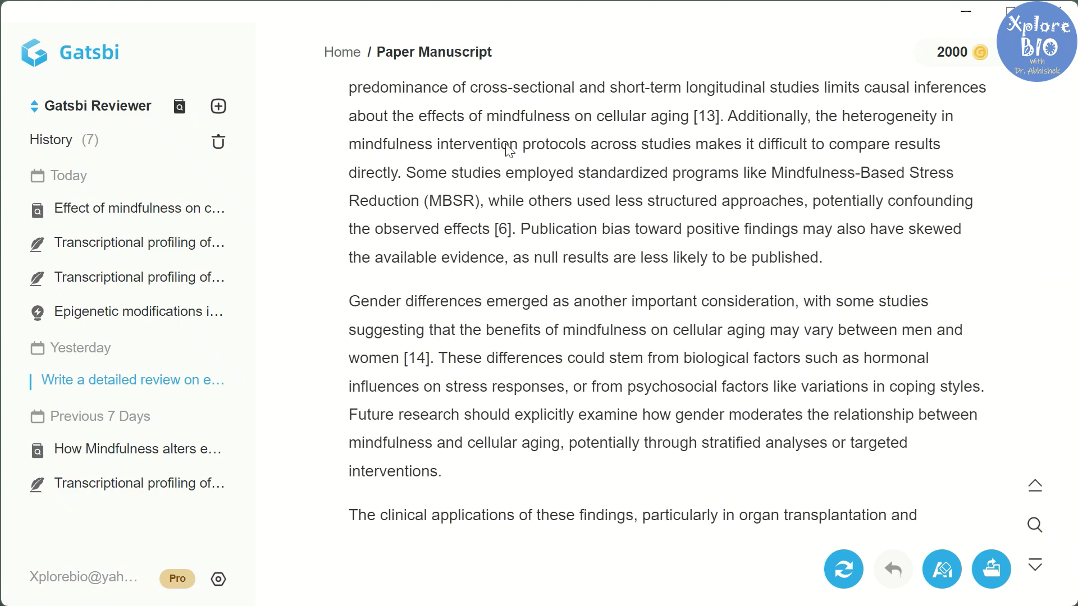
pyautogui.scroll(-7, 523, 154)
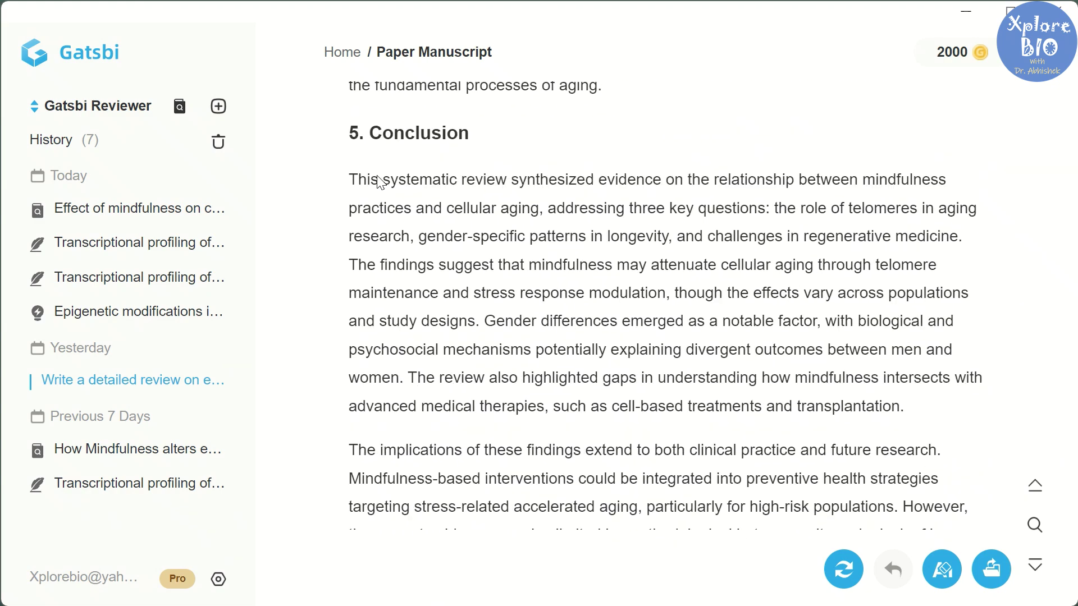
pyautogui.scroll(-4, 393, 181)
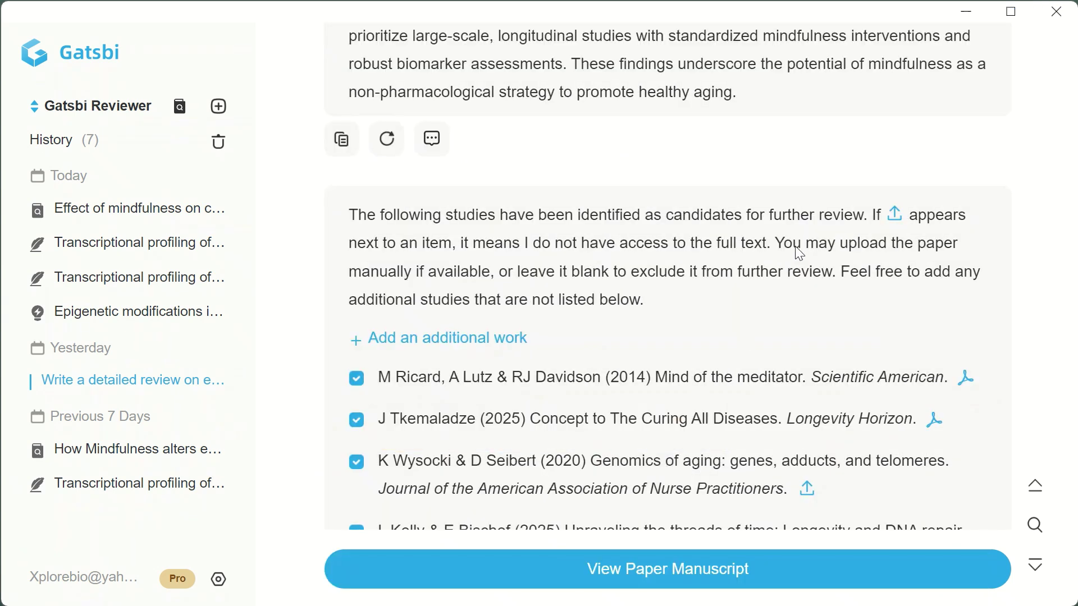
# Step: Expand the Reviewer's candidate studies list to show the remaining studies
pyautogui.scroll(-4, 797, 252)
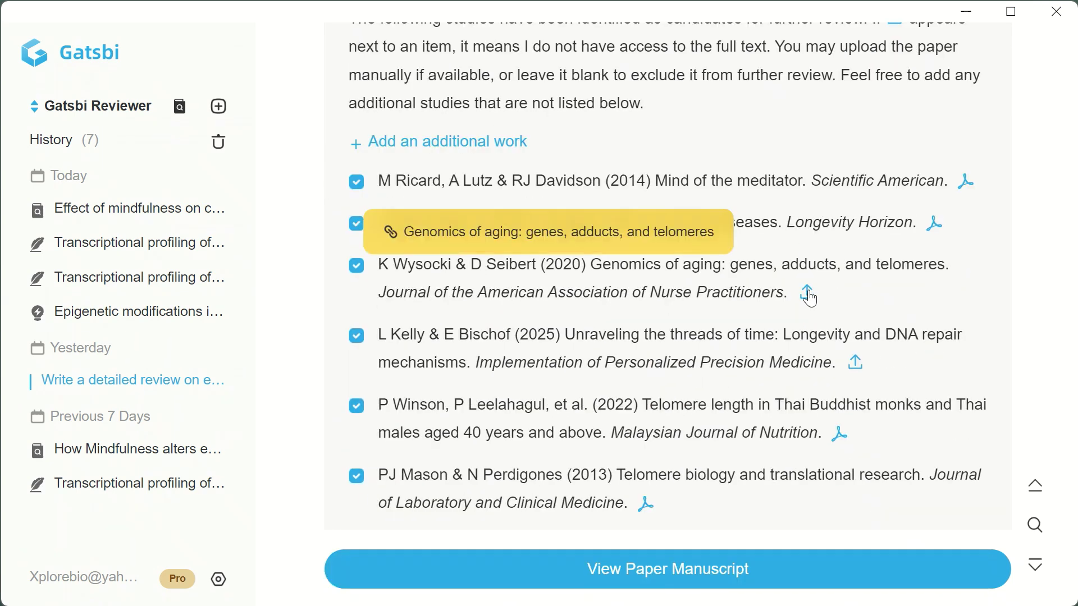
pyautogui.scroll(-8, 811, 308)
pyautogui.click(666, 466)
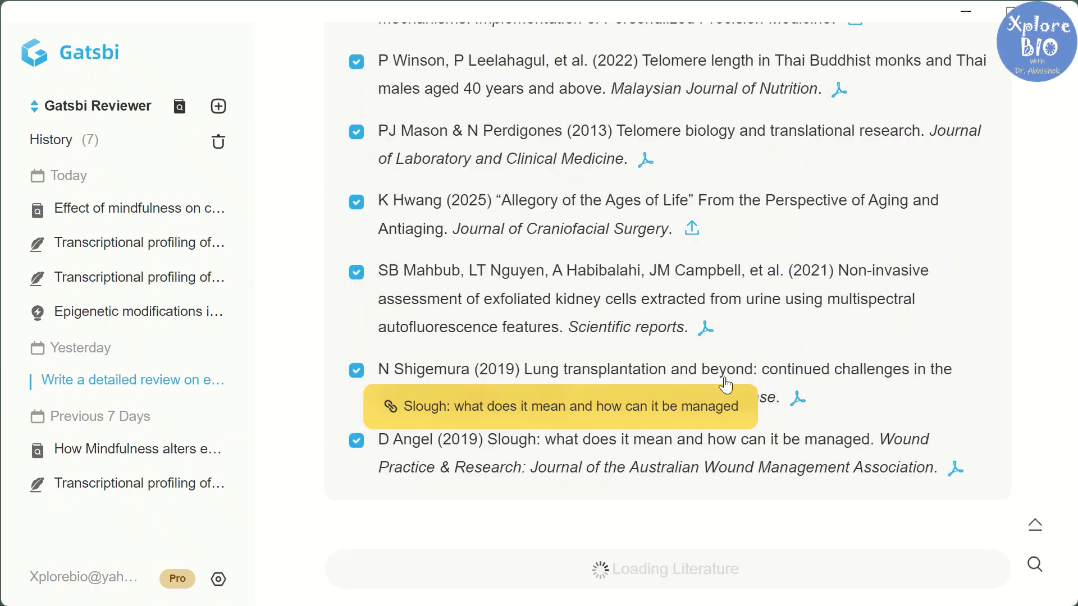
pyautogui.scroll(-5, 734, 373)
pyautogui.scroll(3, 734, 321)
pyautogui.scroll(10, 734, 321)
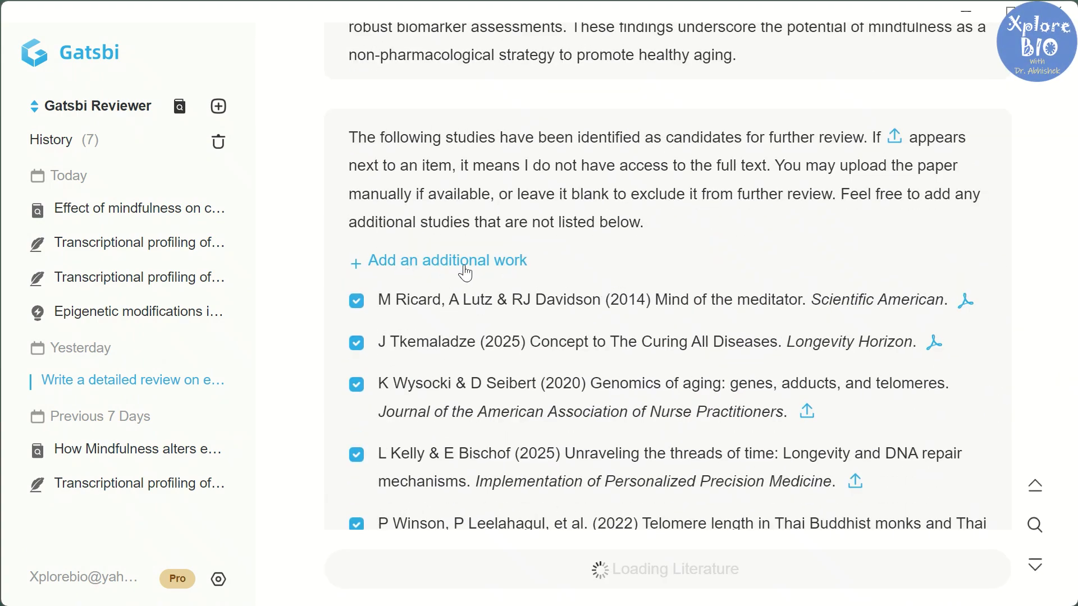
pyautogui.scroll(4, 598, 267)
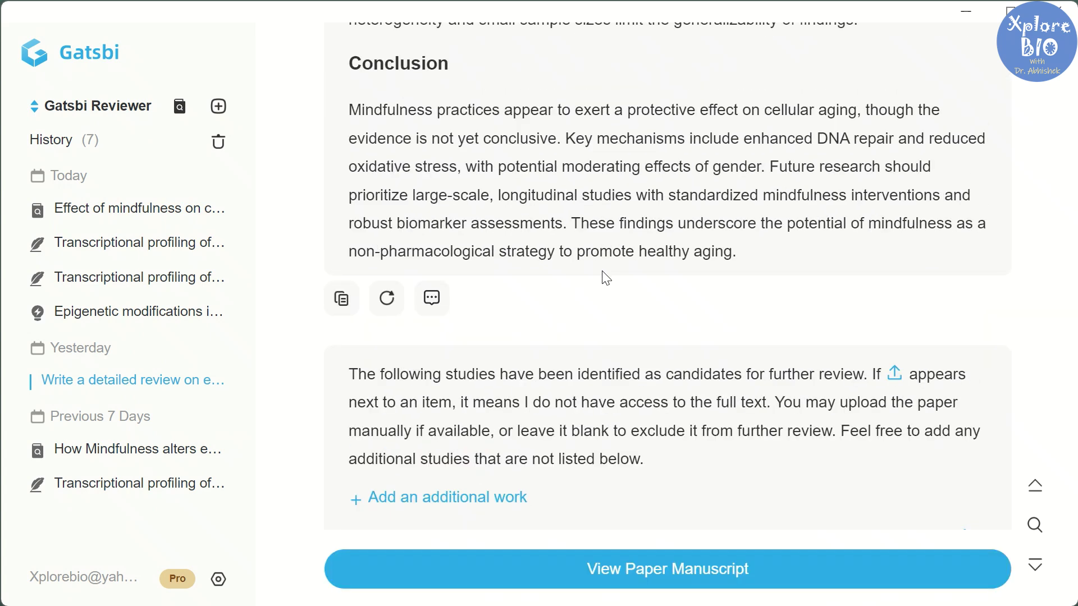
# Step: Switch the assistant mode from Gatsbi Reviewer to Gatsbi Innovator
pyautogui.scroll(-4, 920, 394)
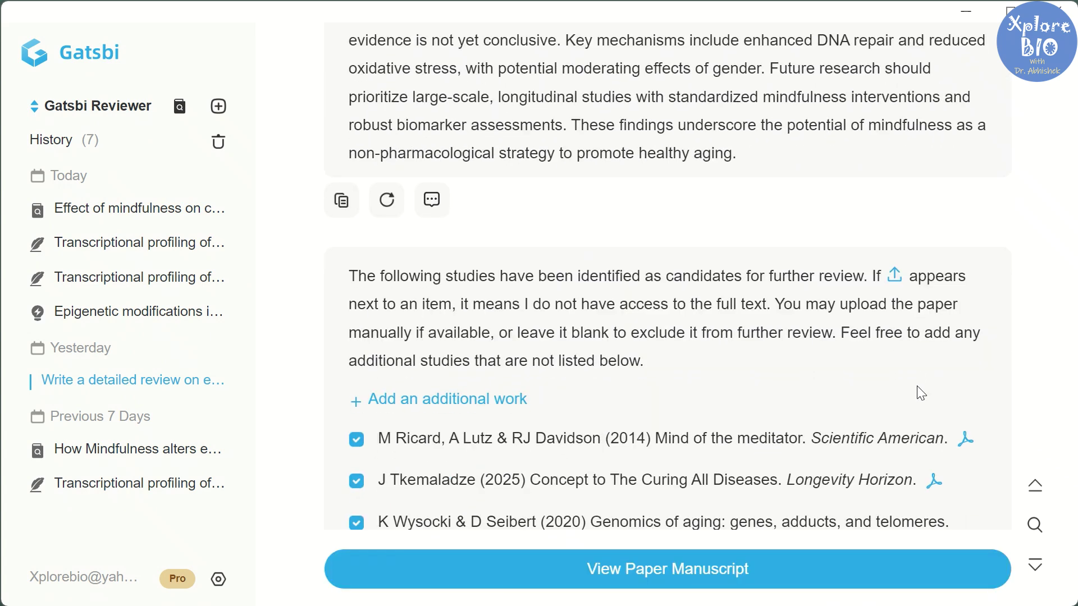
pyautogui.scroll(-2, 875, 360)
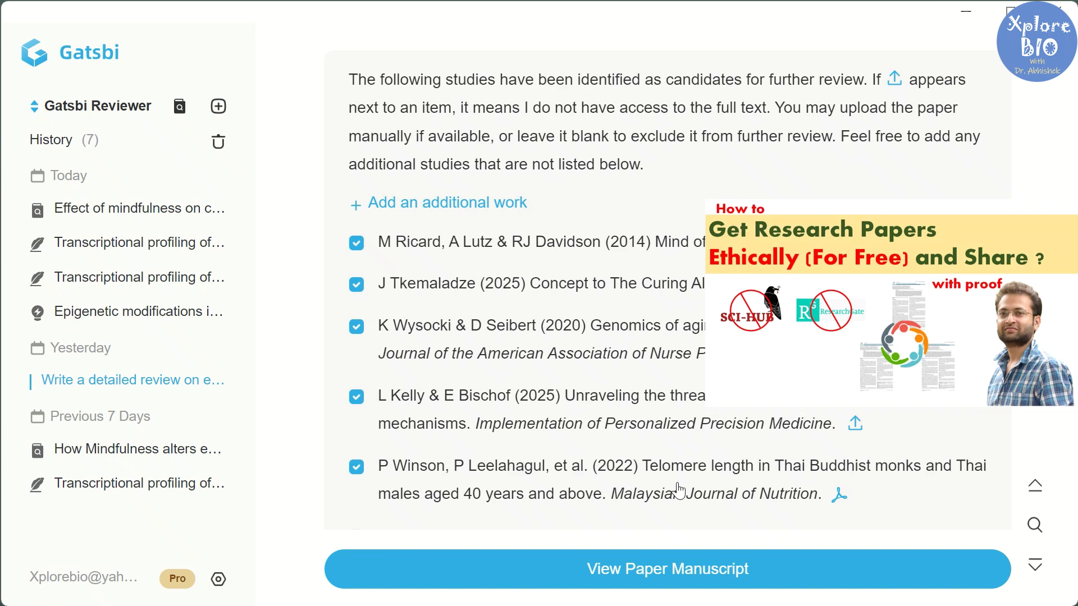
pyautogui.click(95, 106)
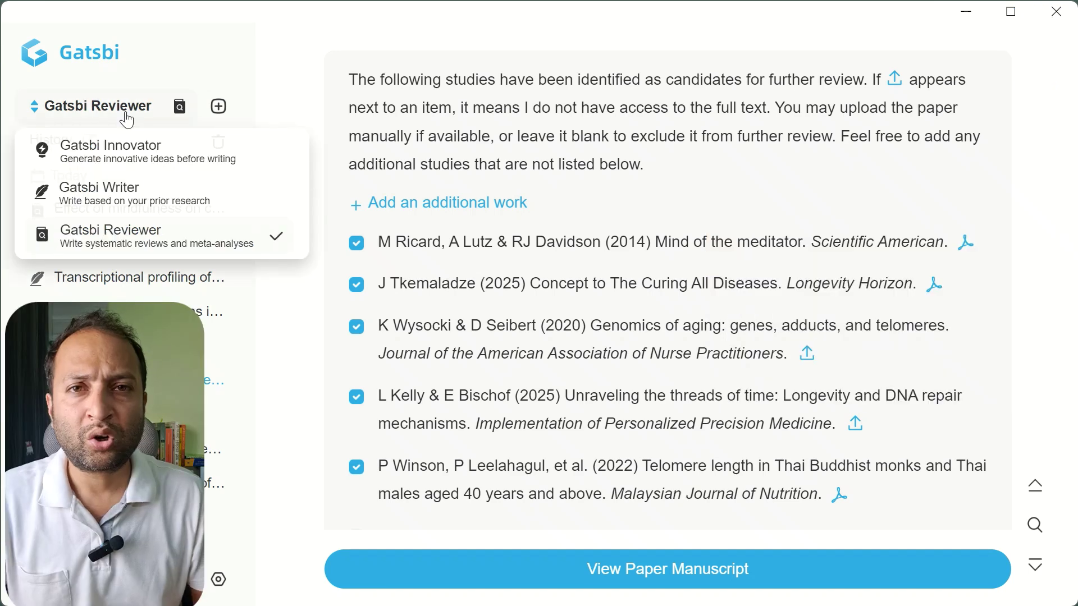
pyautogui.click(179, 165)
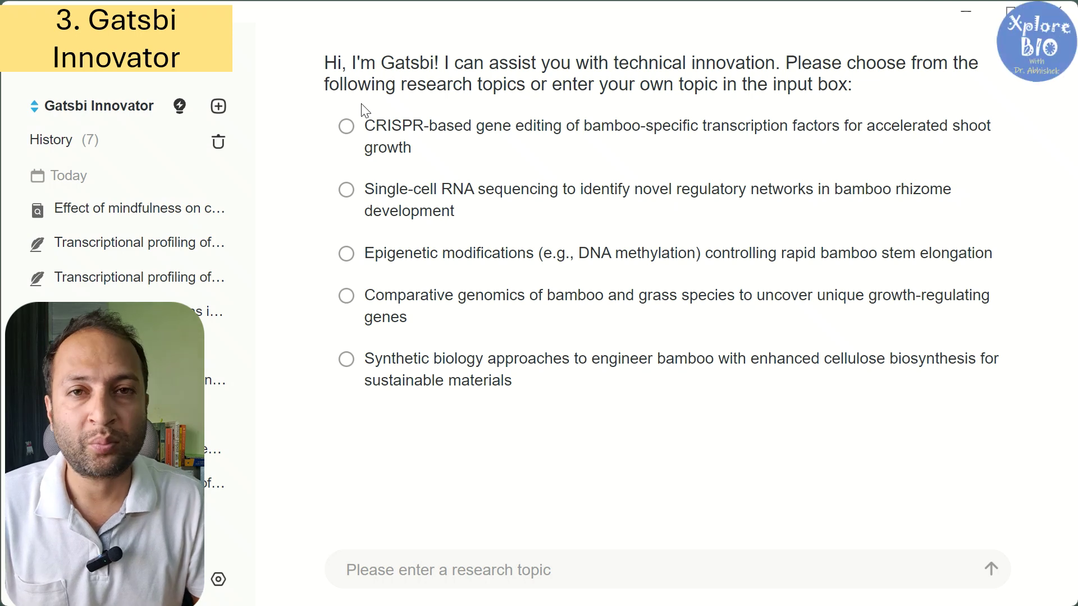
# Step: Keep Innovator selected and check the research interests in Settings > Profile
pyautogui.click(105, 109)
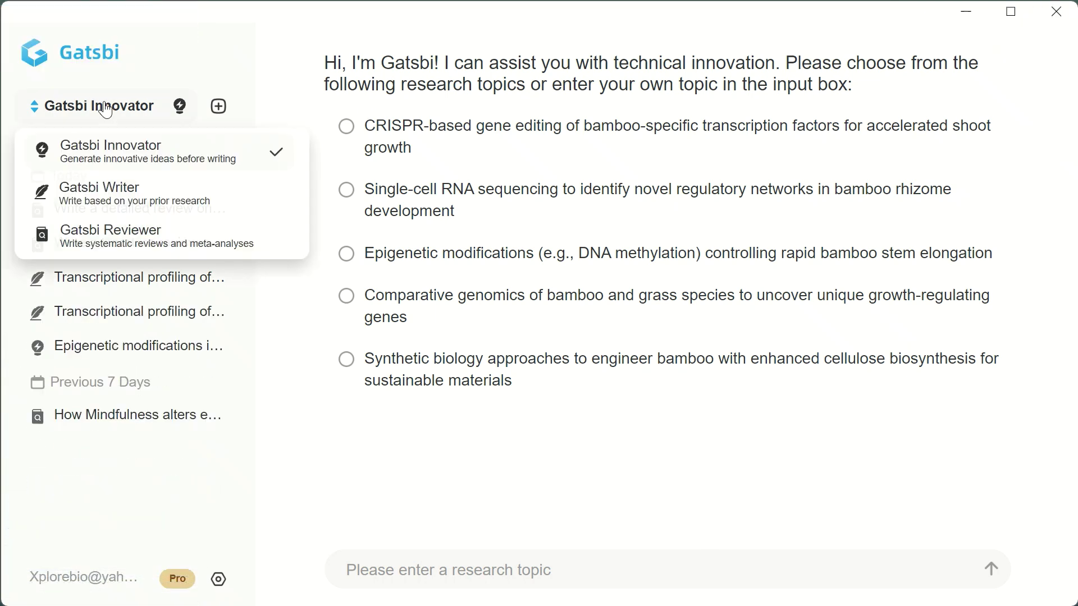
pyautogui.click(188, 153)
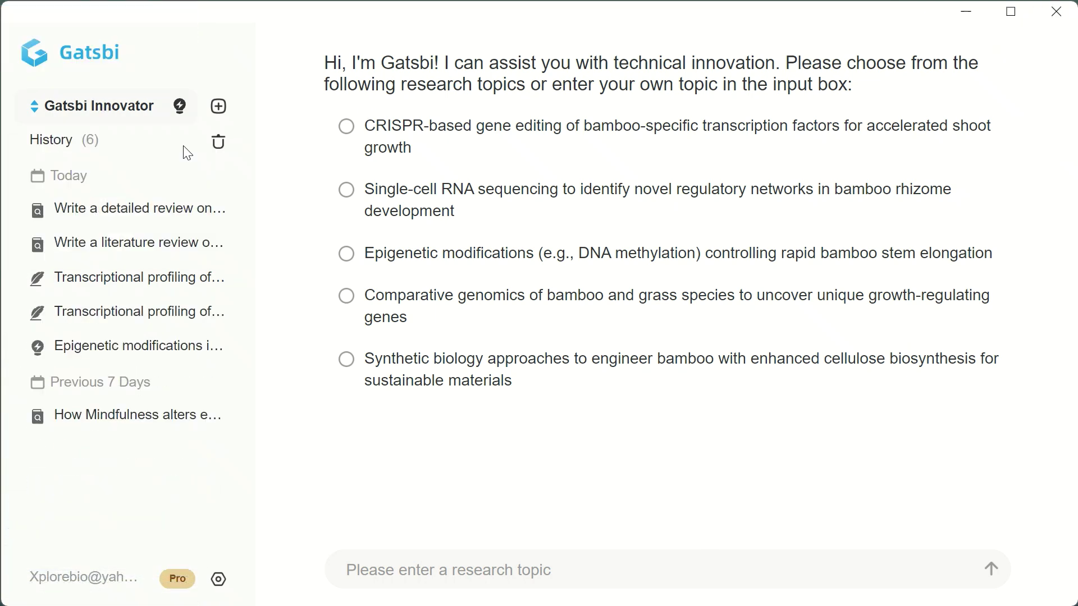
pyautogui.click(218, 579)
pyautogui.click(405, 267)
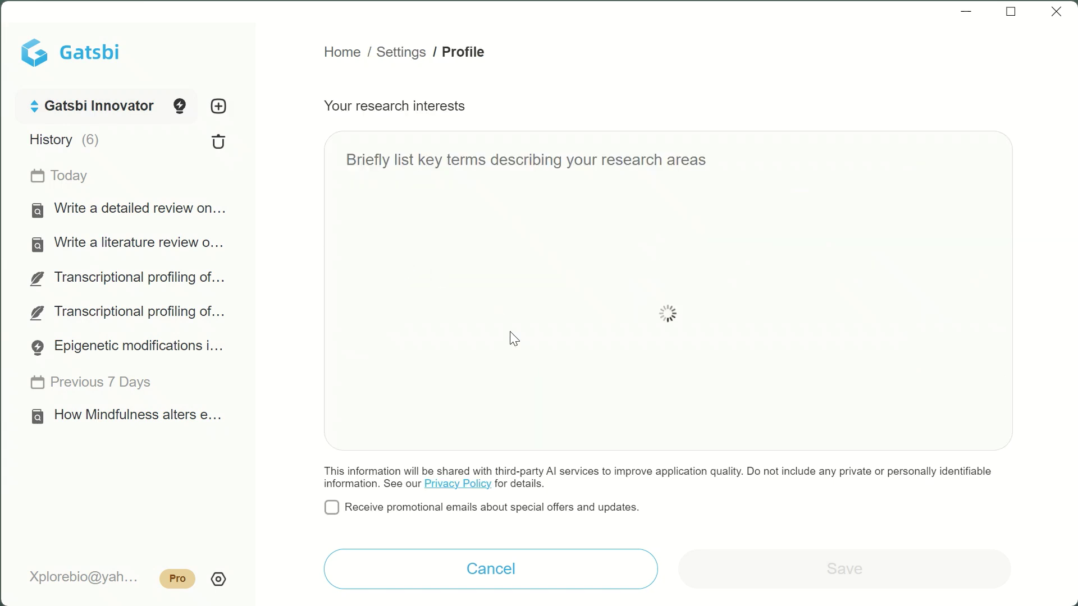
pyautogui.click(144, 208)
# Step: Submit 'epigenetic modifications influencing rapid growth in bamboo species' as the Innovator research topic
pyautogui.click(106, 107)
pyautogui.click(121, 150)
pyautogui.click(467, 585)
pyautogui.write('epigenetic modifications influencing rapid growth in bamboo species')
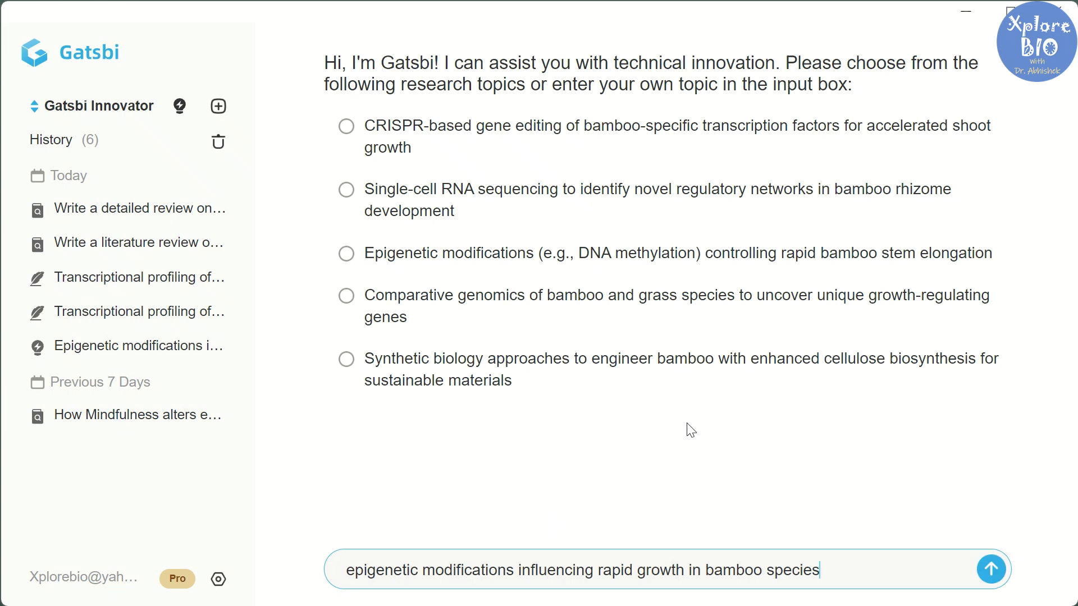
pyautogui.click(990, 571)
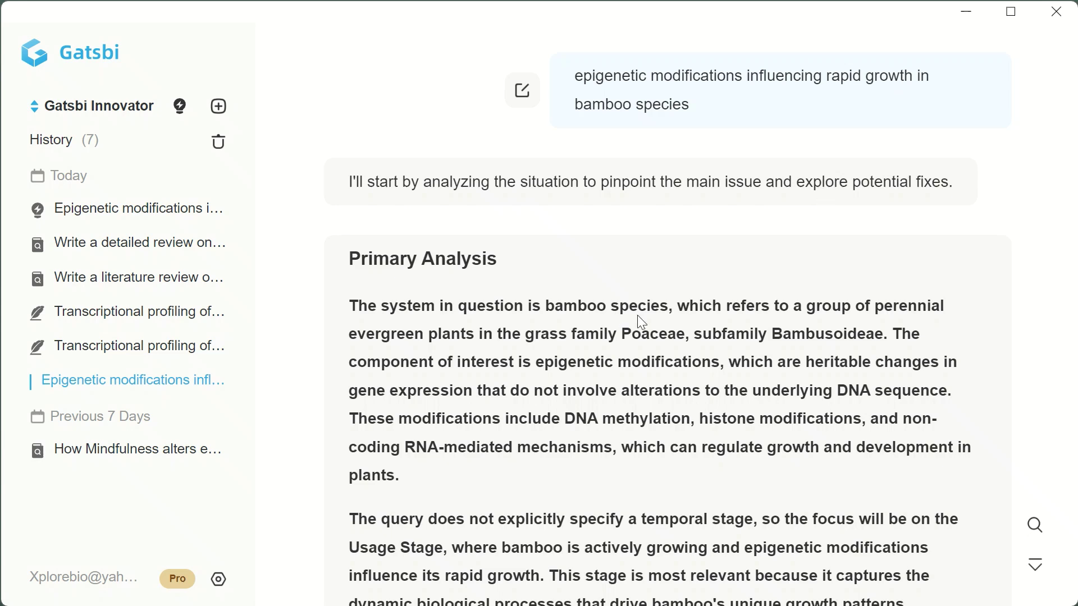
# Step: Review the Primary and Component analyses, opening then dismissing the Regenerate based on instructions dialog
pyautogui.scroll(-2, 595, 358)
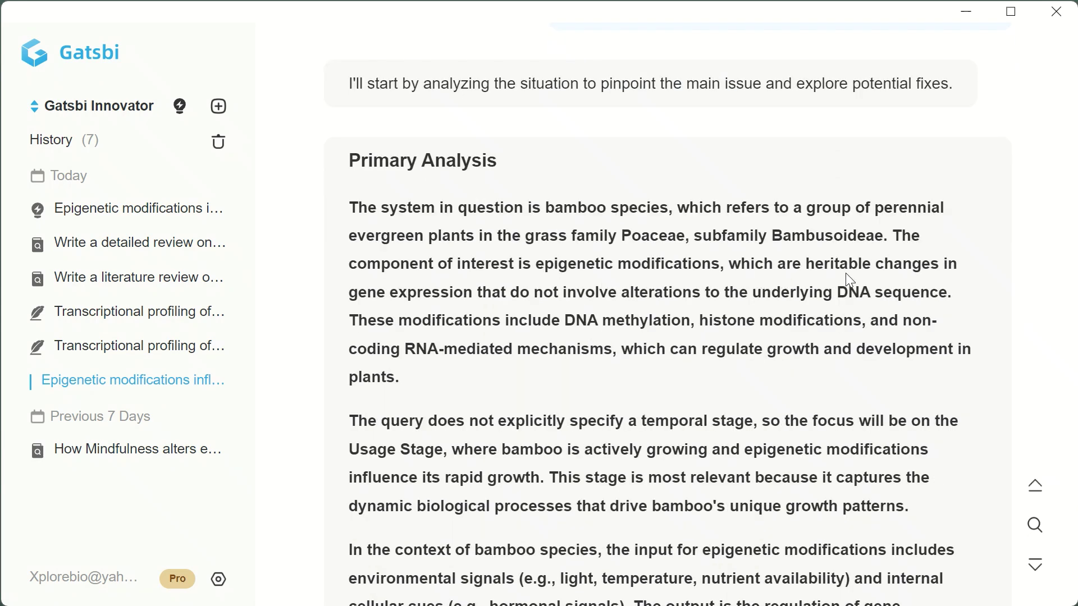
pyautogui.scroll(-4, 610, 342)
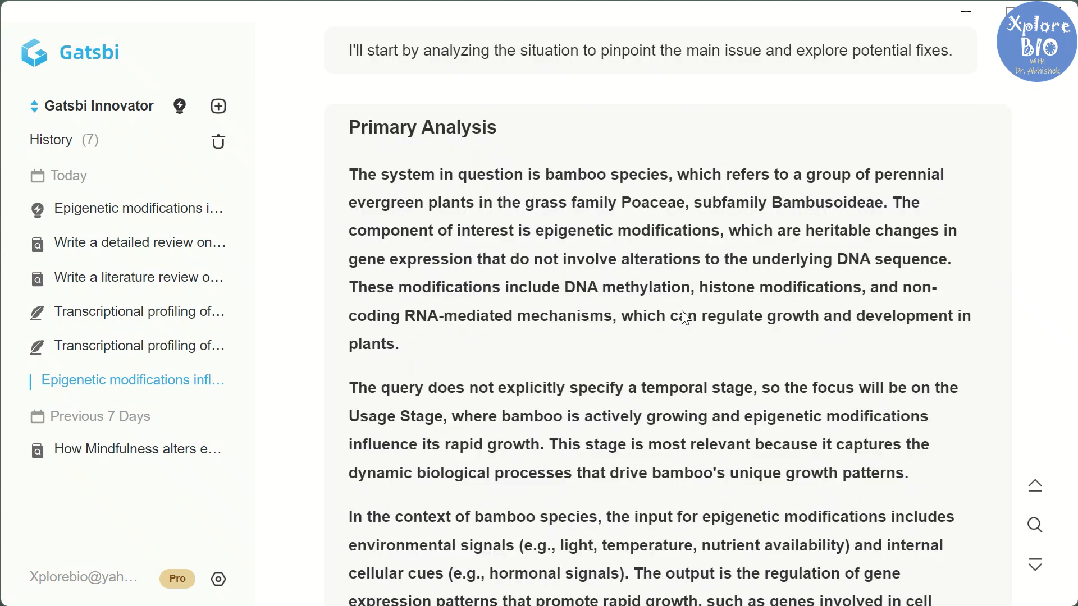
pyautogui.scroll(-12, 529, 259)
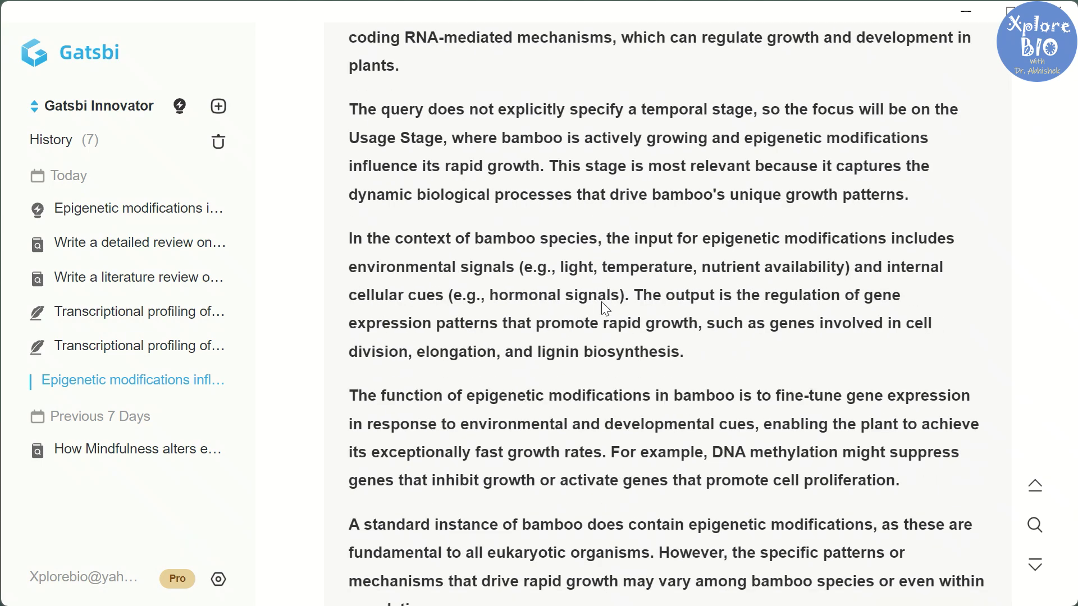
pyautogui.scroll(-15, 555, 306)
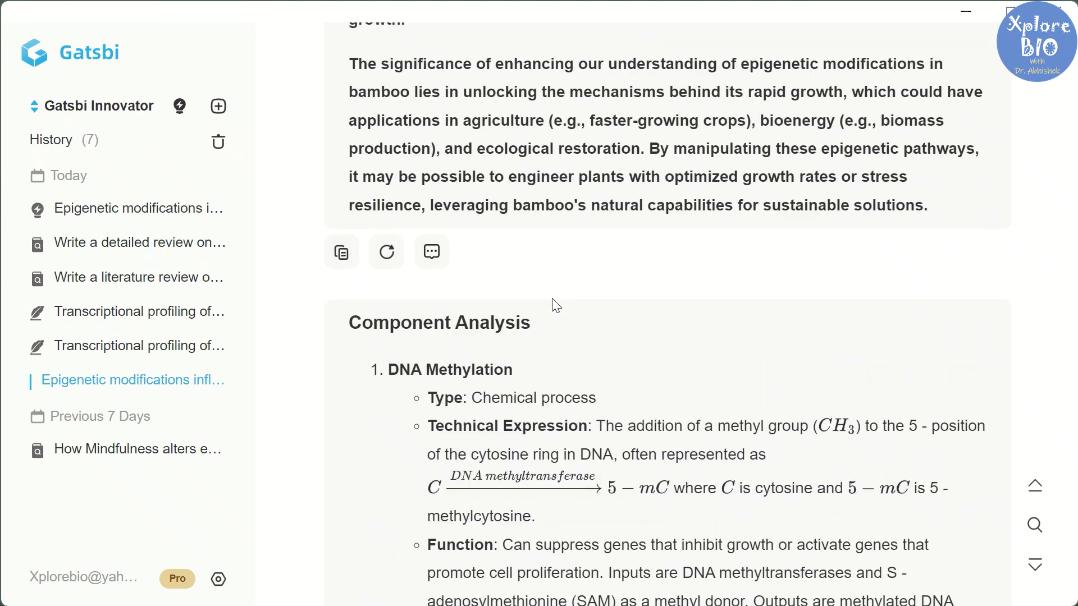
pyautogui.scroll(4, 489, 135)
pyautogui.click(431, 253)
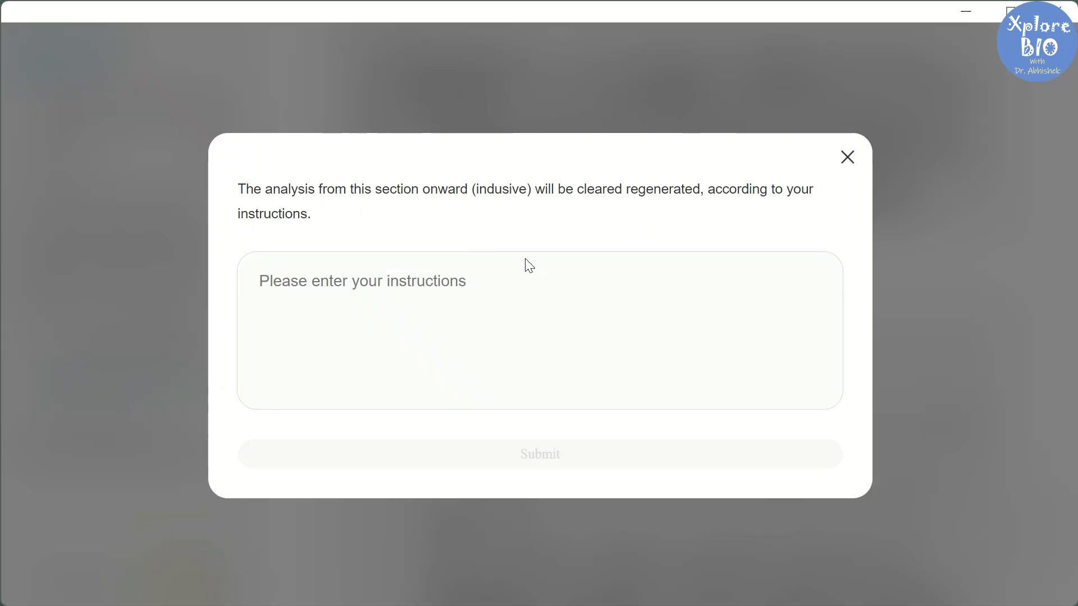
pyautogui.press('Escape')
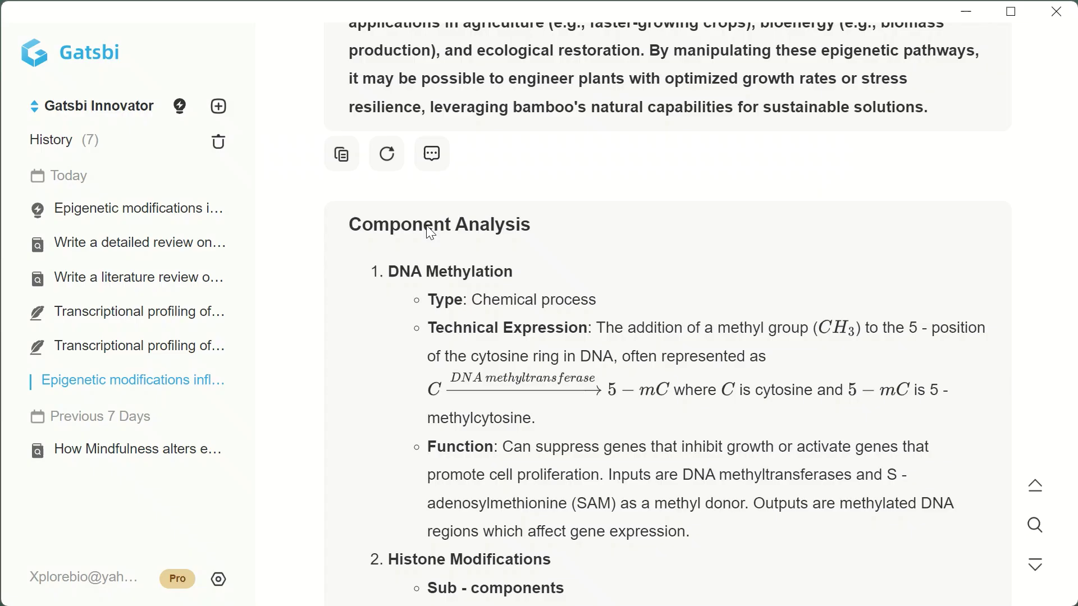
# Step: Scroll through the five-why analysis to the root cause and the Bamboo-Specific ncRNA-Epigenetic Loops idea
pyautogui.scroll(-10, 506, 235)
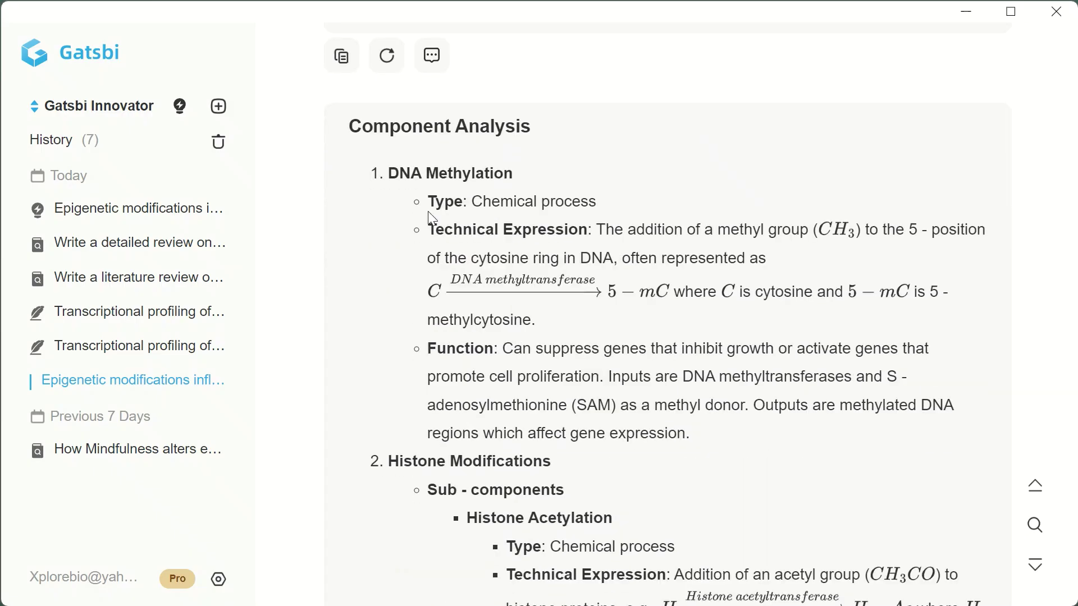
pyautogui.scroll(-15, 567, 312)
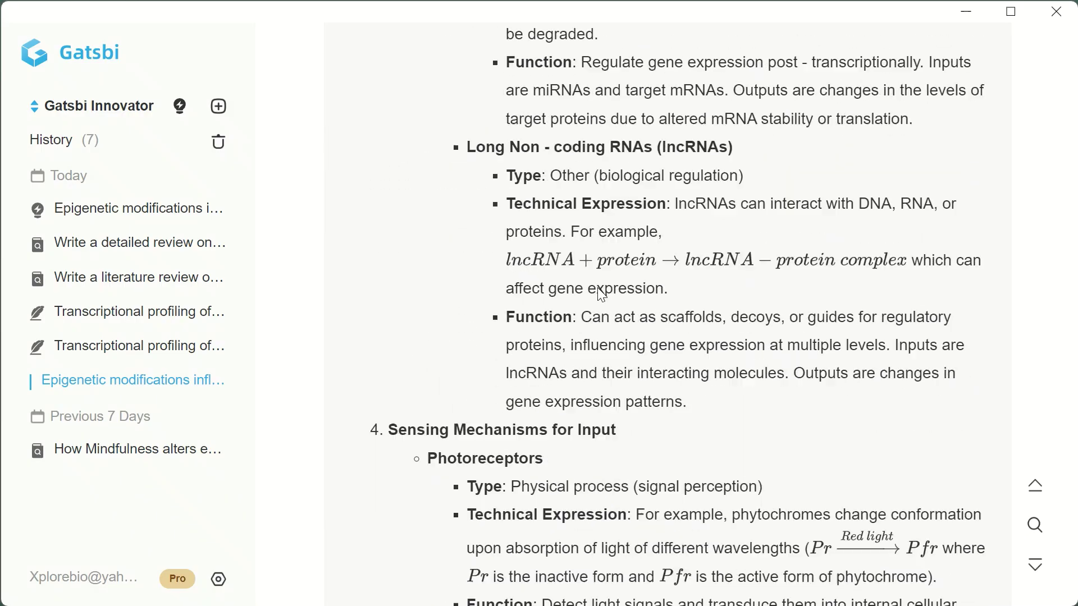
pyautogui.scroll(-5, 596, 293)
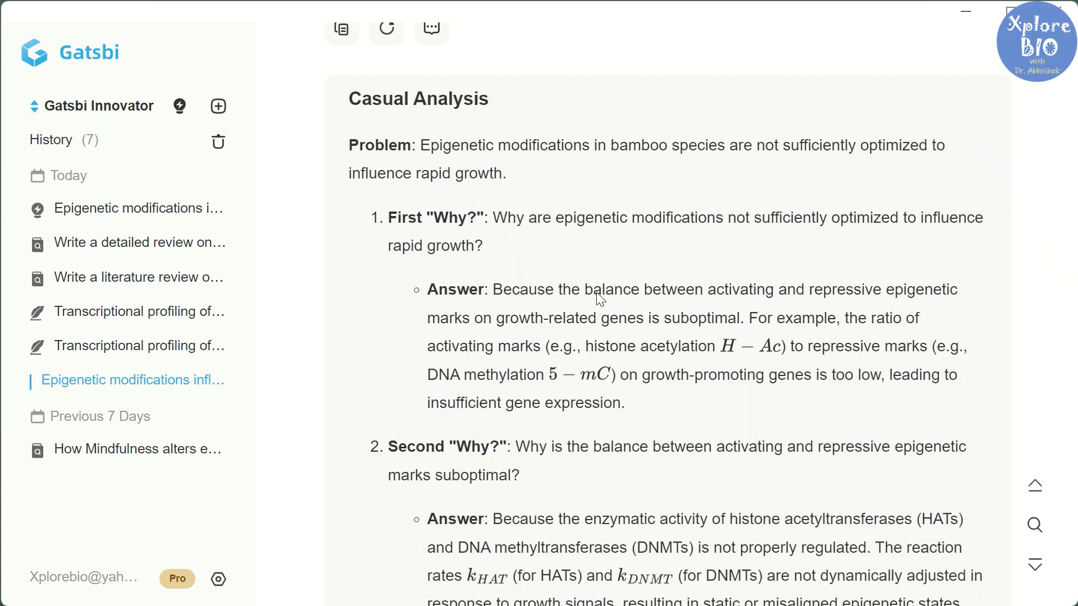
pyautogui.scroll(-5, 570, 149)
pyautogui.scroll(-10, 611, 165)
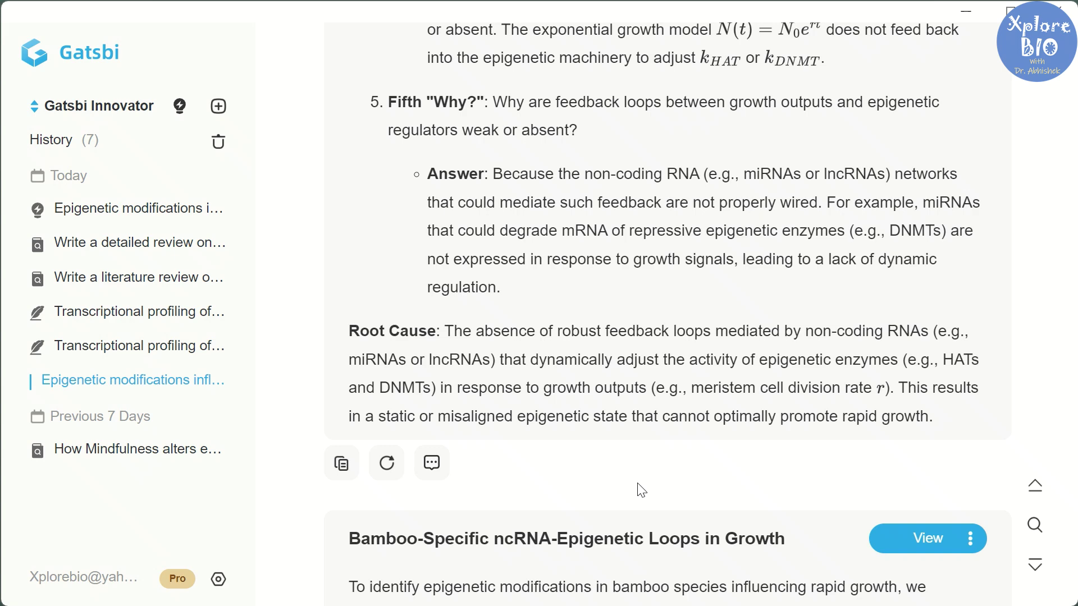
# Step: Browse the idea cards, checking the first idea's three-star rating
pyautogui.scroll(-3, 642, 490)
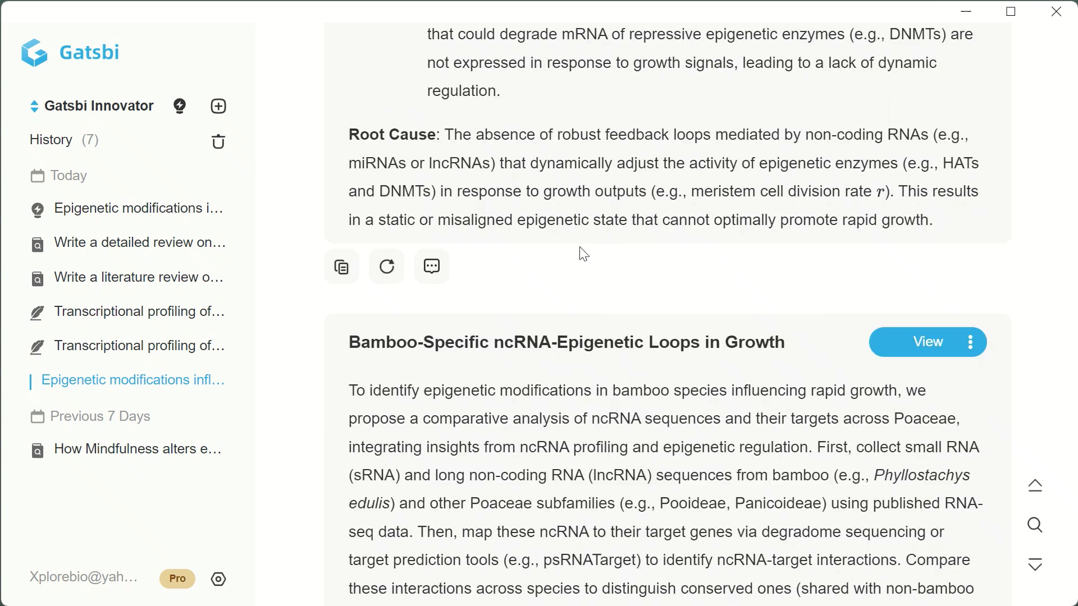
pyautogui.scroll(-9, 494, 336)
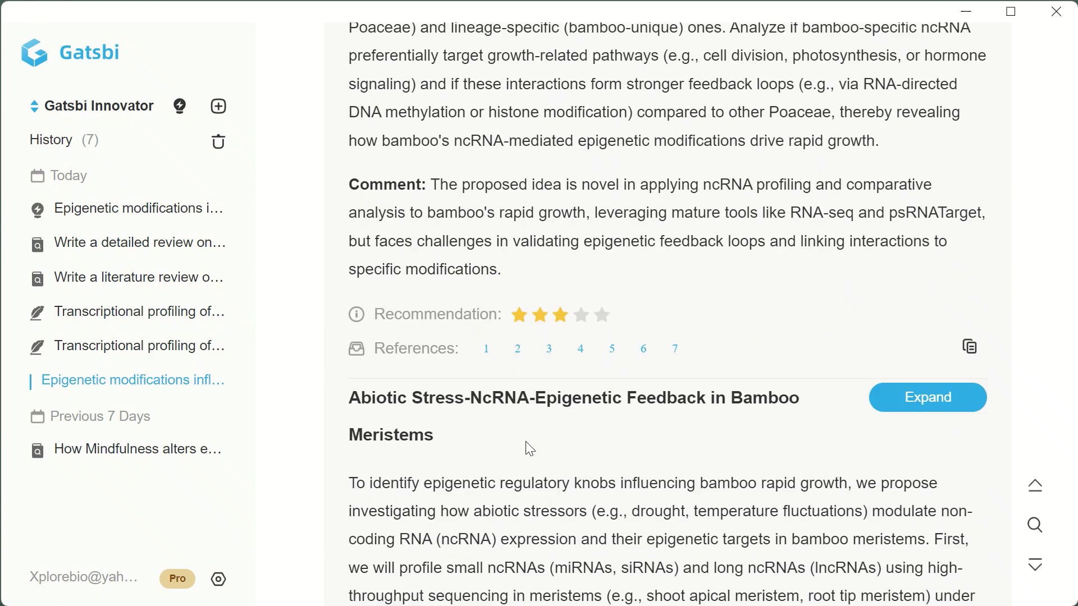
pyautogui.scroll(-9, 530, 449)
pyautogui.scroll(12, 527, 440)
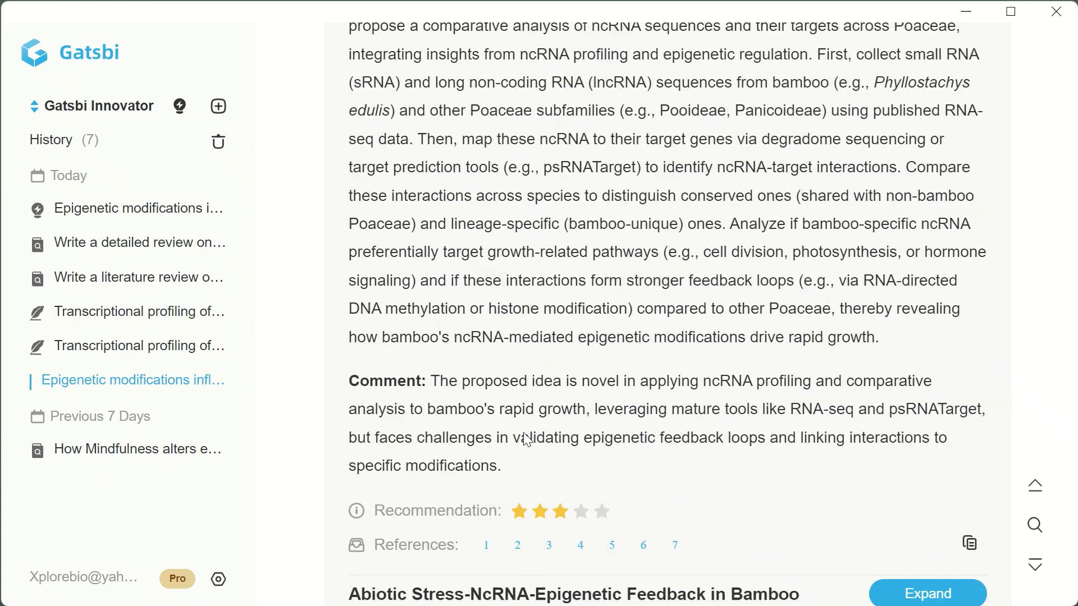
pyautogui.scroll(5, 526, 440)
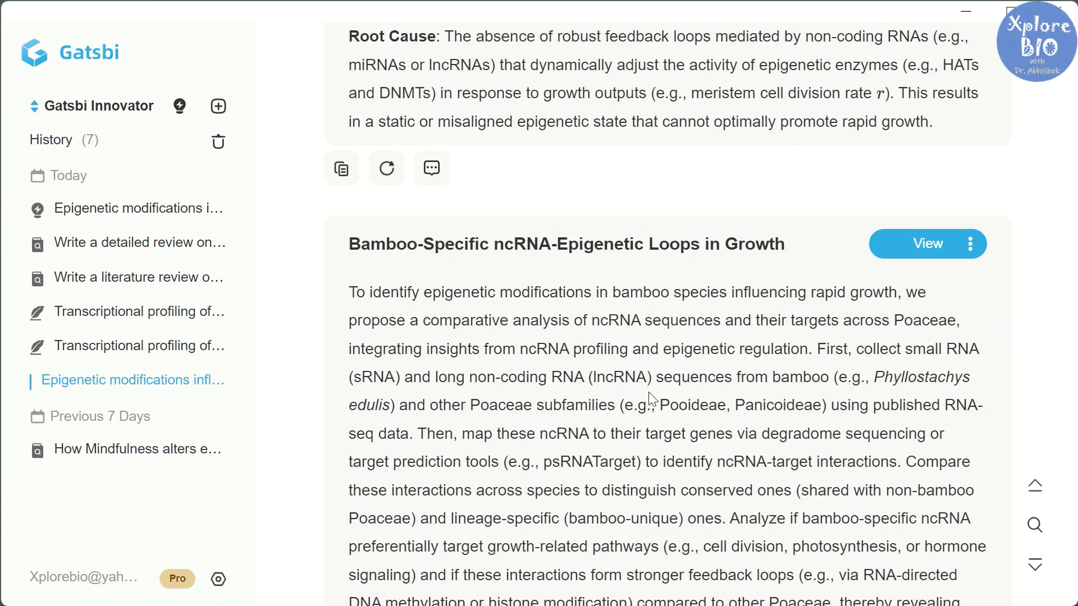
pyautogui.scroll(-2, 651, 397)
pyautogui.scroll(-3, 624, 375)
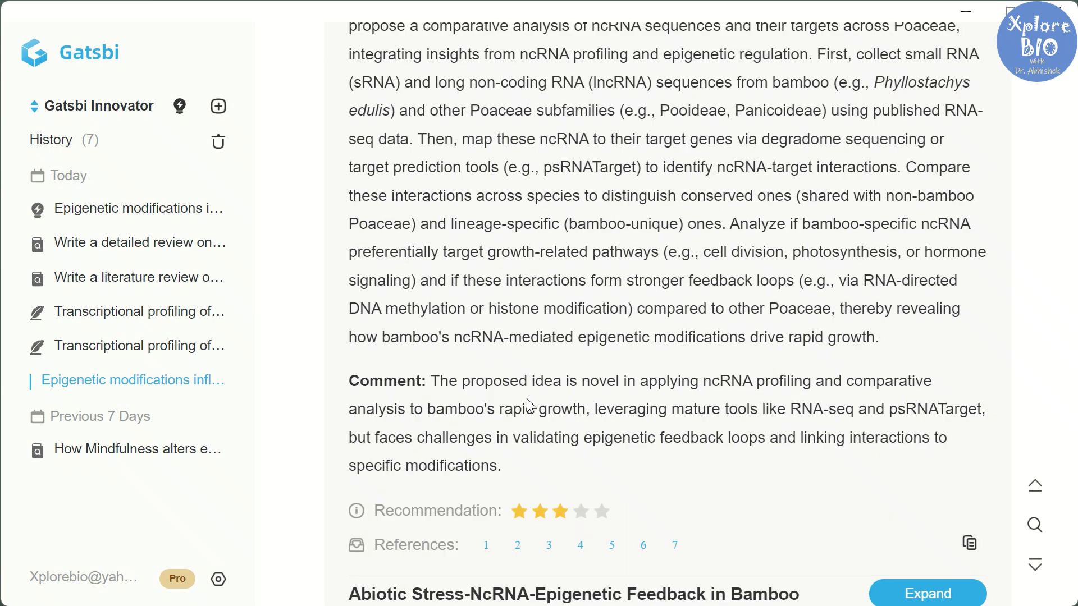
pyautogui.moveTo(518, 503)
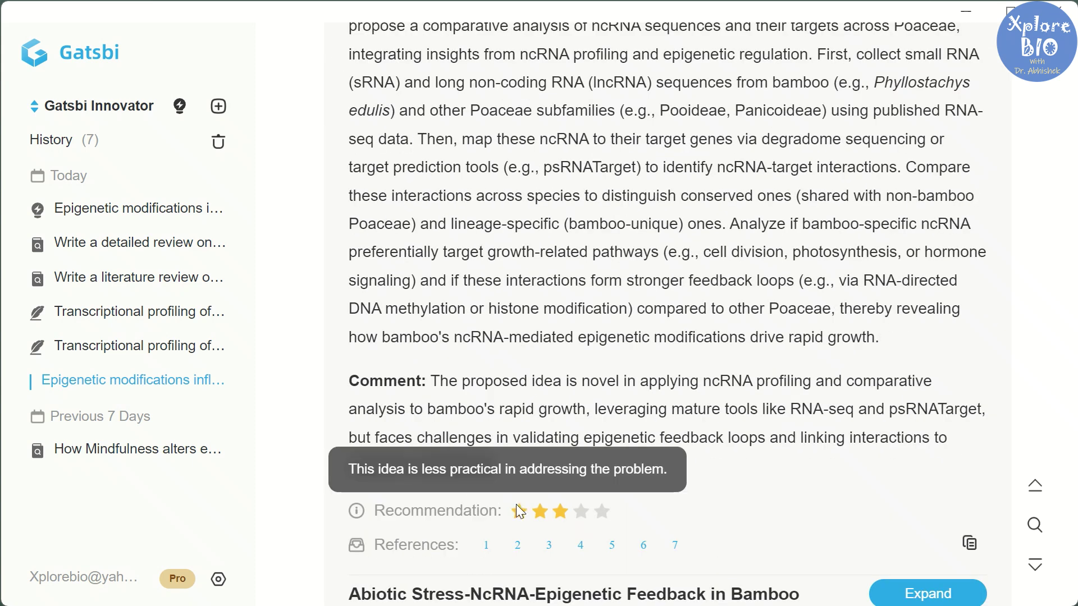
pyautogui.scroll(-5, 763, 418)
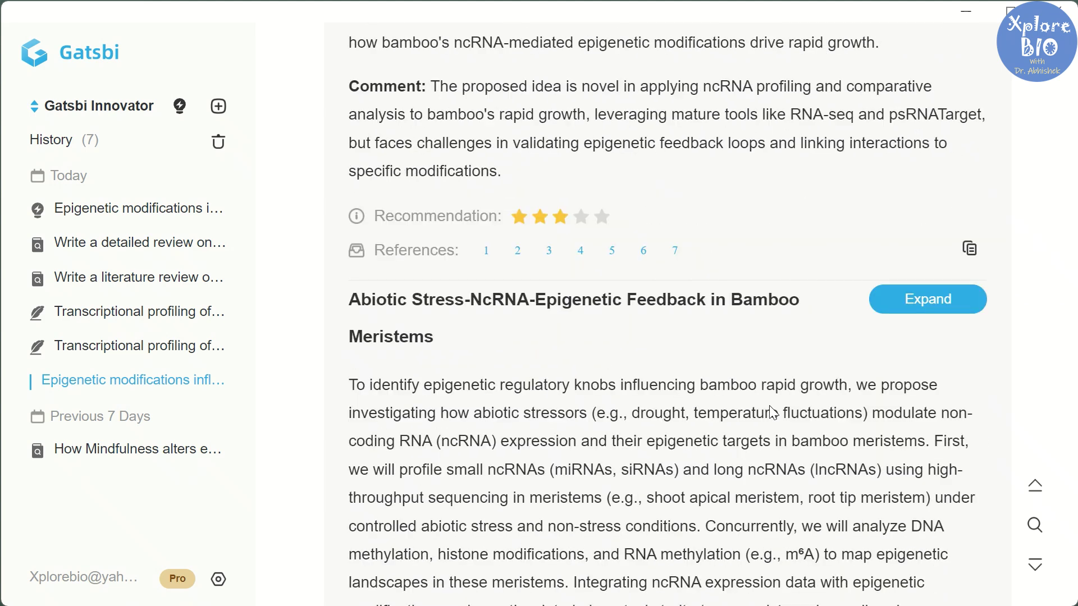
pyautogui.scroll(-7, 773, 412)
# Step: Inspect the idea's reference numbers, then return to the Bamboo-Specific card's View menu
pyautogui.moveTo(578, 530)
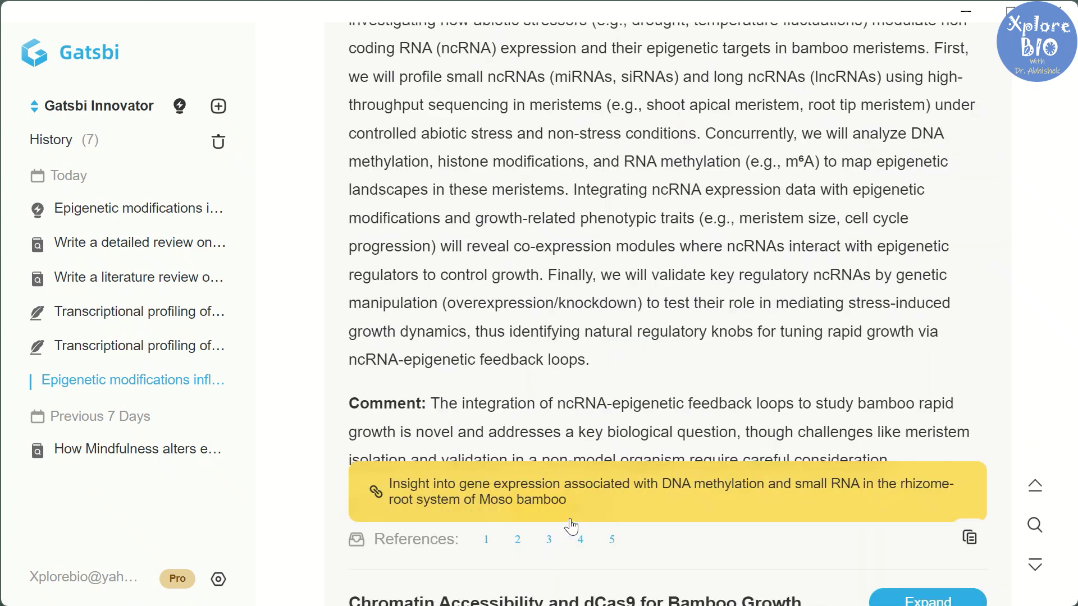
pyautogui.moveTo(488, 547)
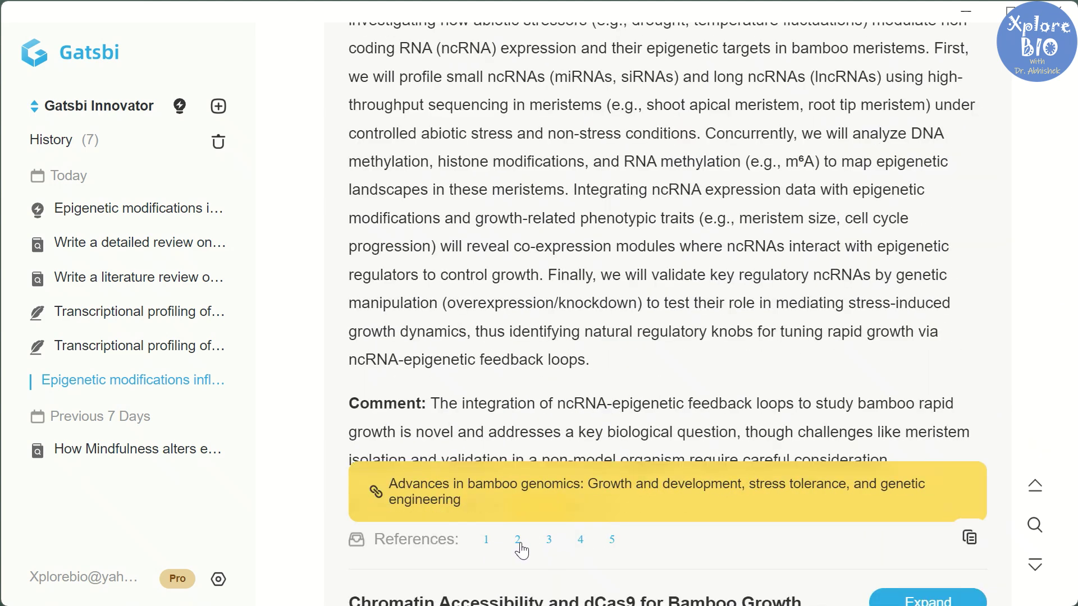
pyautogui.moveTo(552, 550)
pyautogui.moveTo(612, 548)
pyautogui.scroll(3, 612, 549)
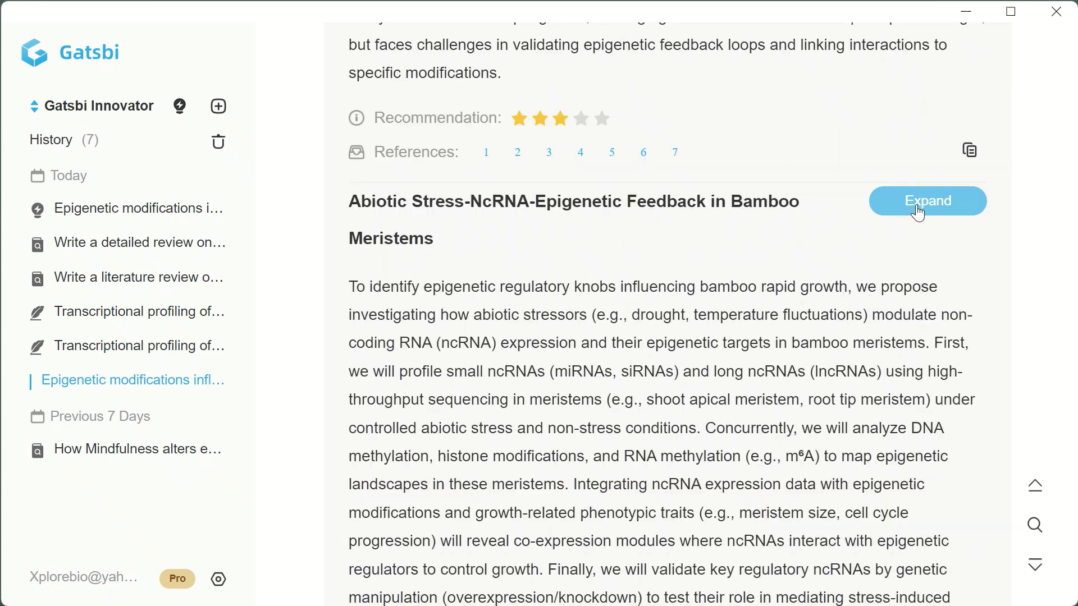
pyautogui.scroll(1, 928, 224)
pyautogui.scroll(6, 933, 305)
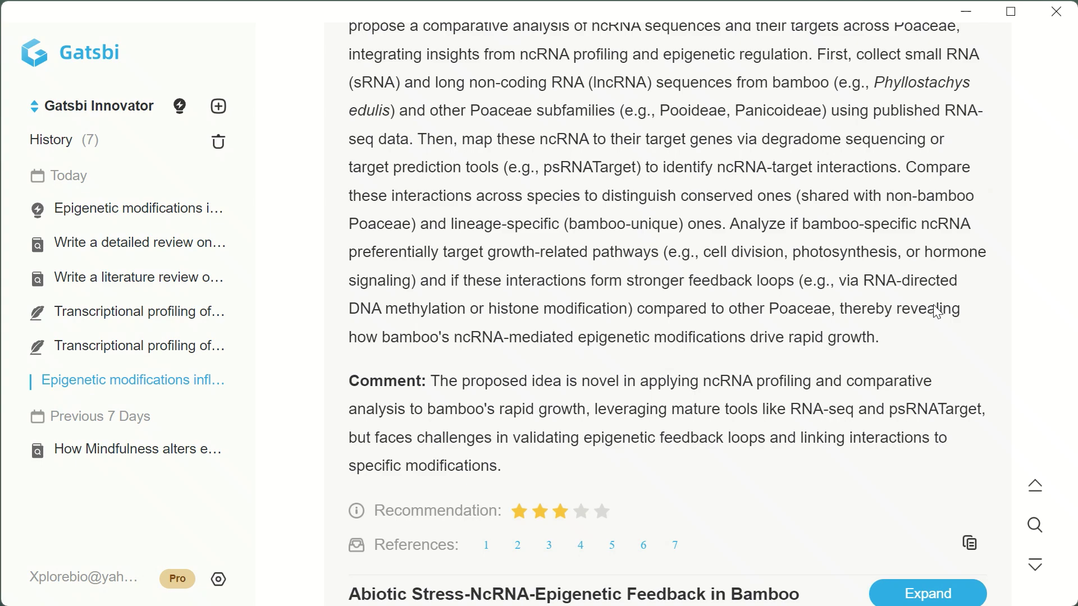
pyautogui.moveTo(923, 242)
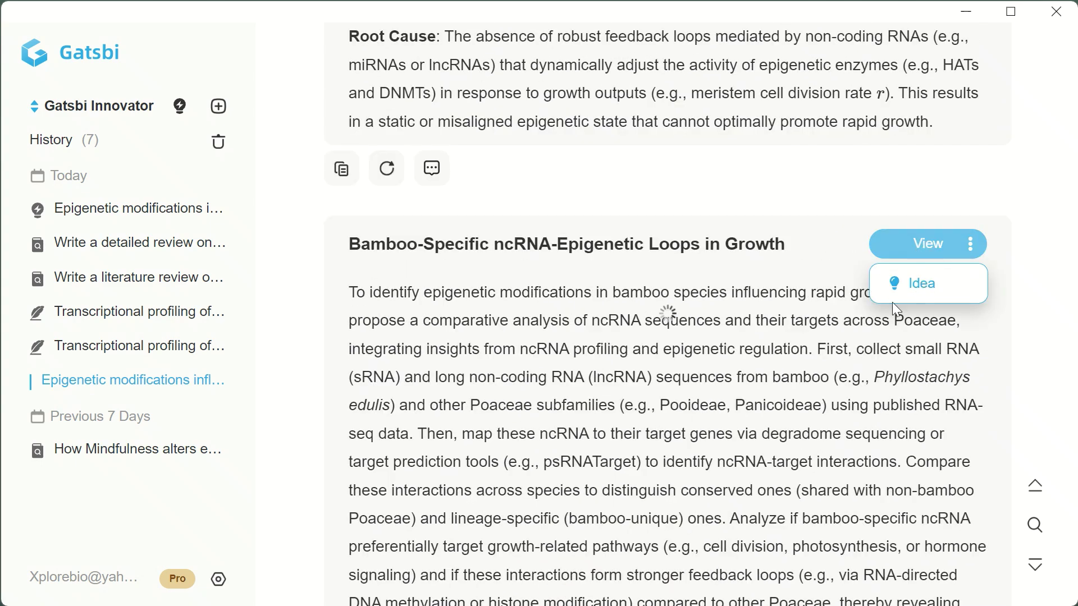
# Step: Review the Bamboo-Specific idea page's formulas and start a Research paper manuscript of 5000 words
pyautogui.scroll(10, 654, 326)
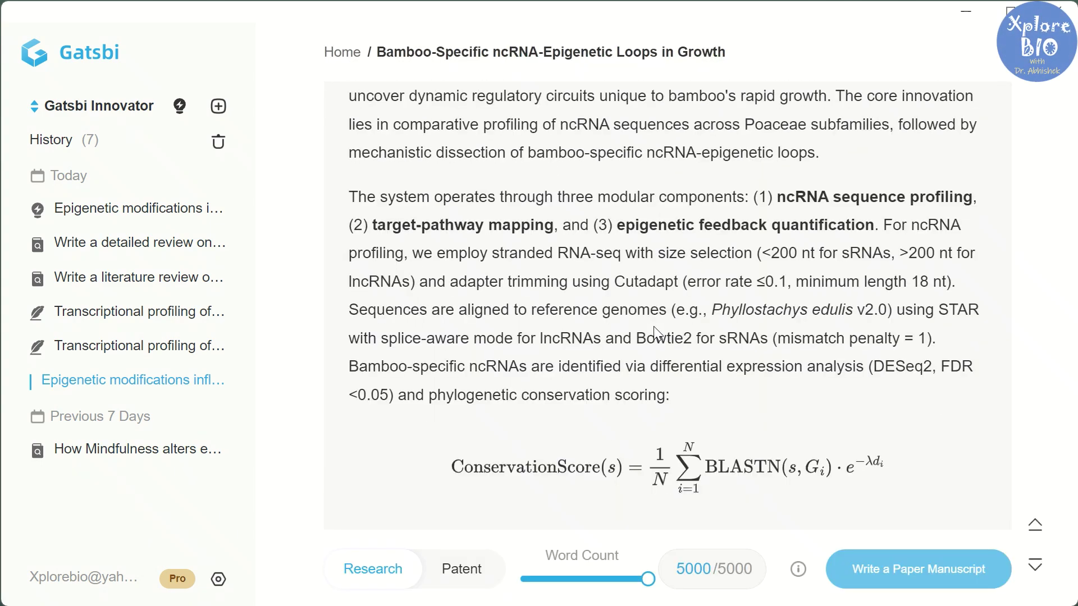
pyautogui.scroll(-4, 655, 326)
pyautogui.scroll(-2, 675, 306)
pyautogui.click(931, 583)
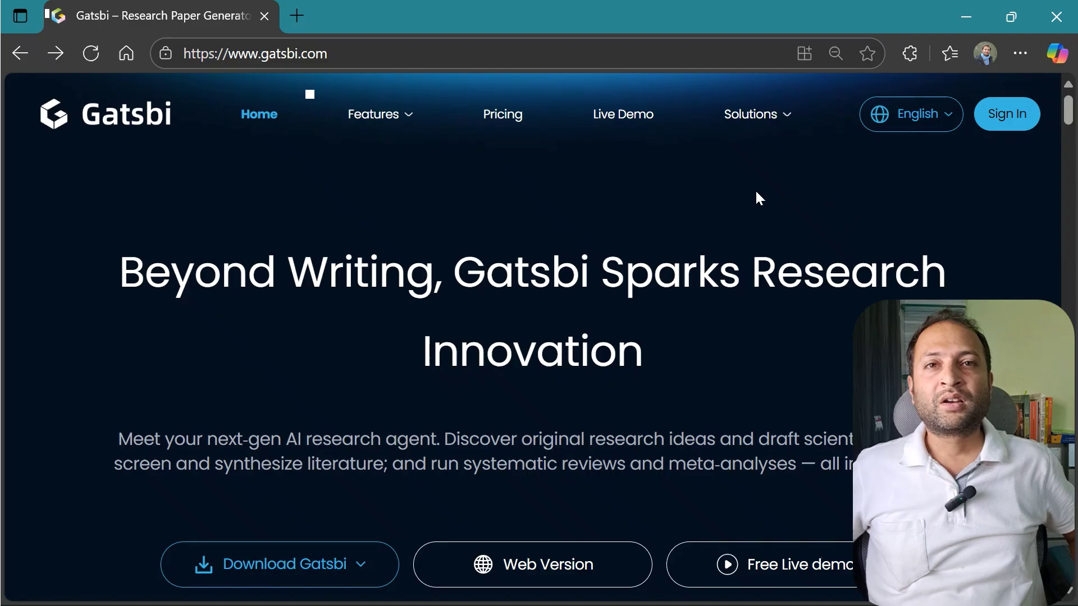
pyautogui.scroll(-5, 753, 200)
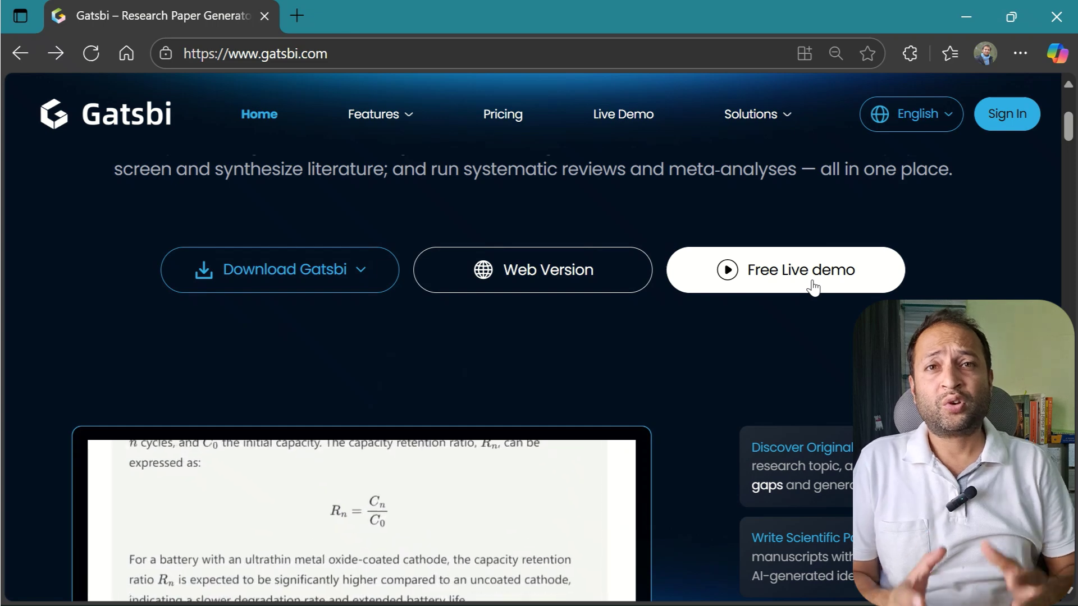
# Step: Open the Gatsbi pricing page and compare the Yearly and Monthly Pro plan prices
pyautogui.scroll(2, 810, 283)
pyautogui.scroll(1, 673, 225)
pyautogui.click(506, 117)
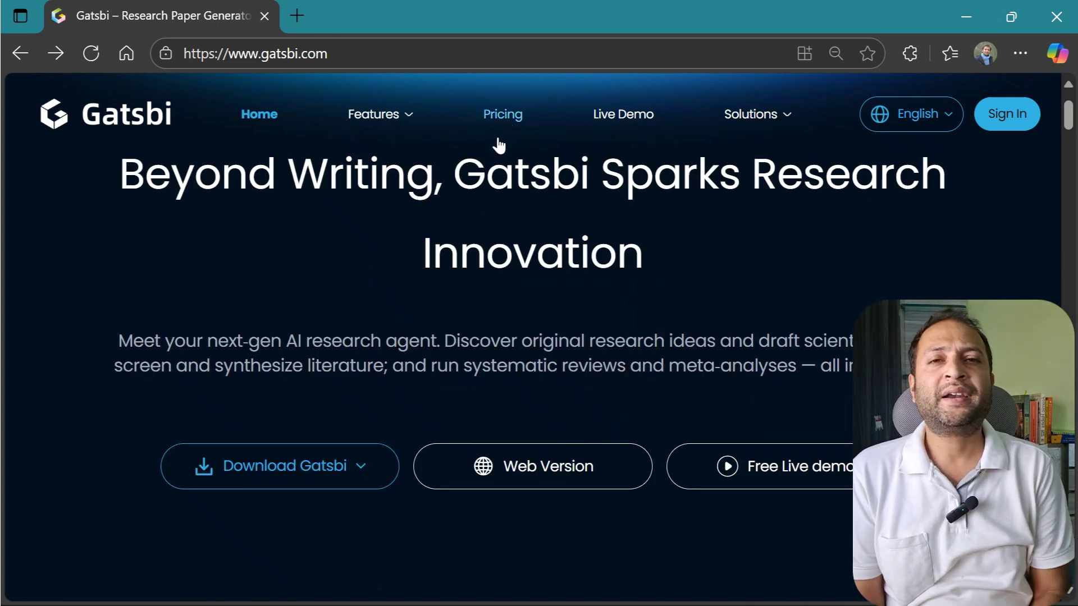
pyautogui.scroll(-3, 577, 276)
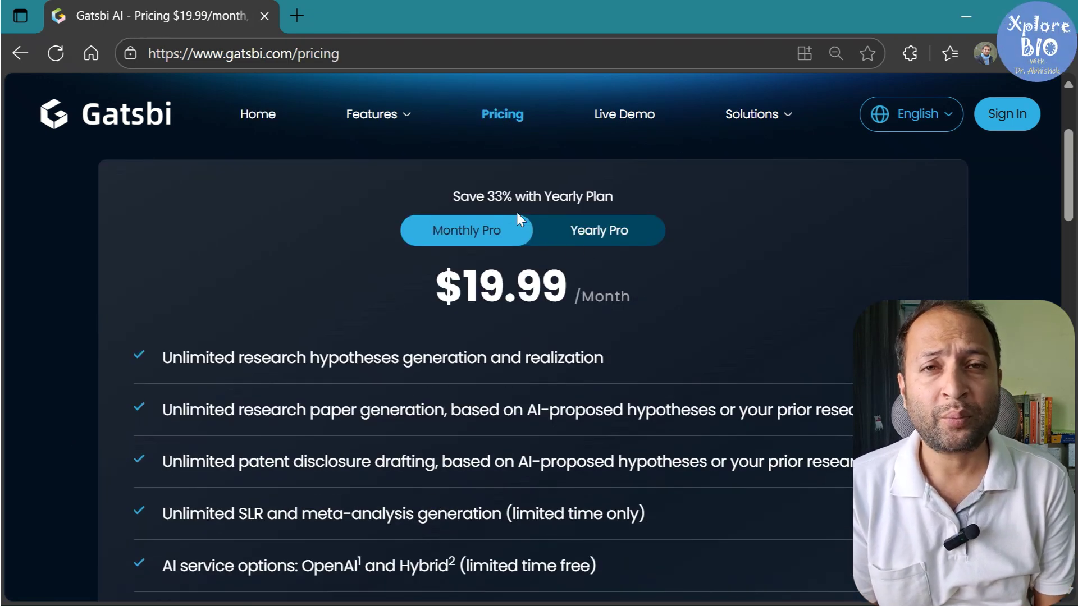
pyautogui.moveTo(448, 208); pyautogui.dragTo(611, 203)
pyautogui.click(616, 233)
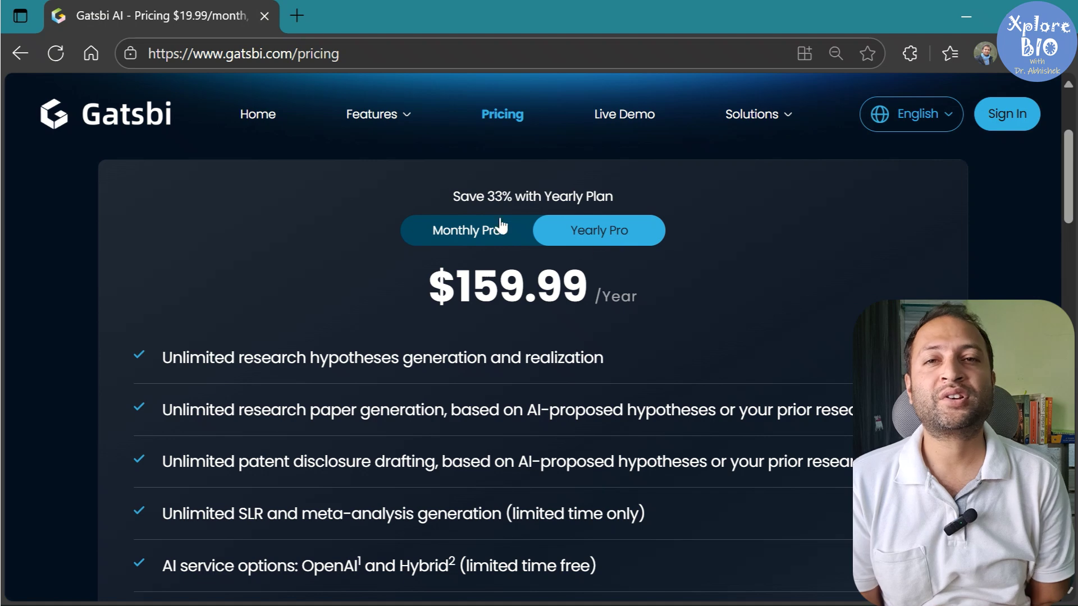
pyautogui.click(480, 235)
# Step: Highlight the Pro plan's unlimited hypotheses and research paper generation features
pyautogui.scroll(-2, 275, 272)
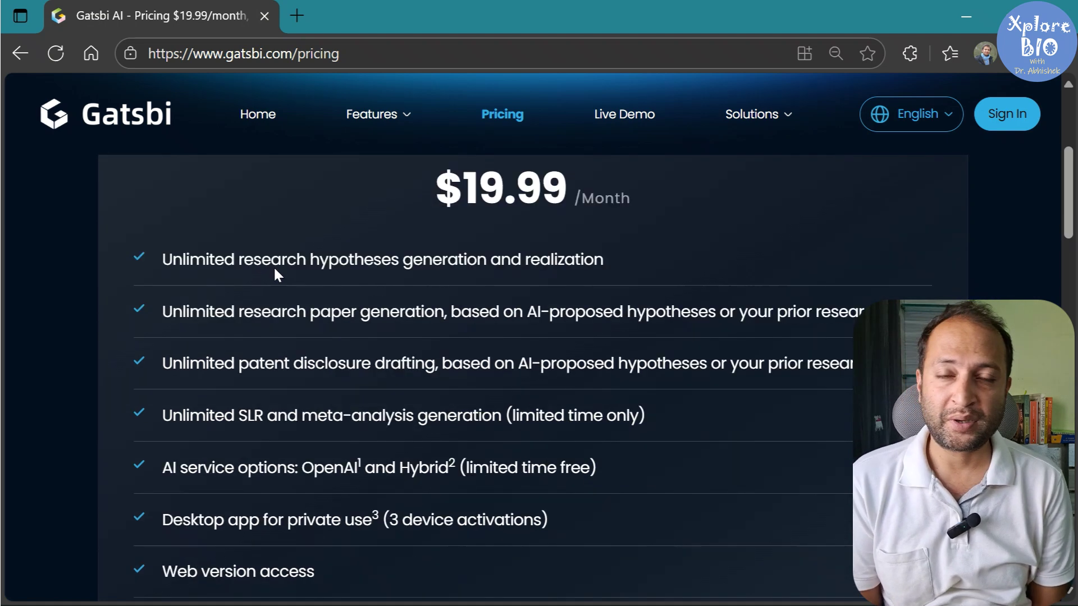
pyautogui.moveTo(159, 261); pyautogui.dragTo(447, 261)
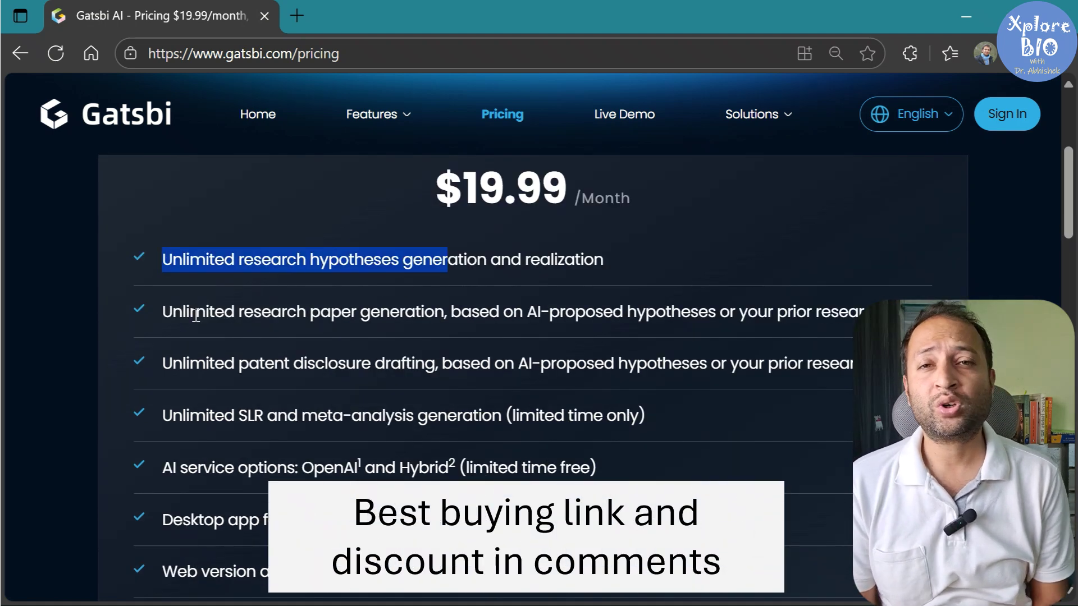
pyautogui.moveTo(189, 312); pyautogui.dragTo(402, 306)
pyautogui.moveTo(182, 364); pyautogui.dragTo(435, 362)
pyautogui.scroll(-3, 433, 362)
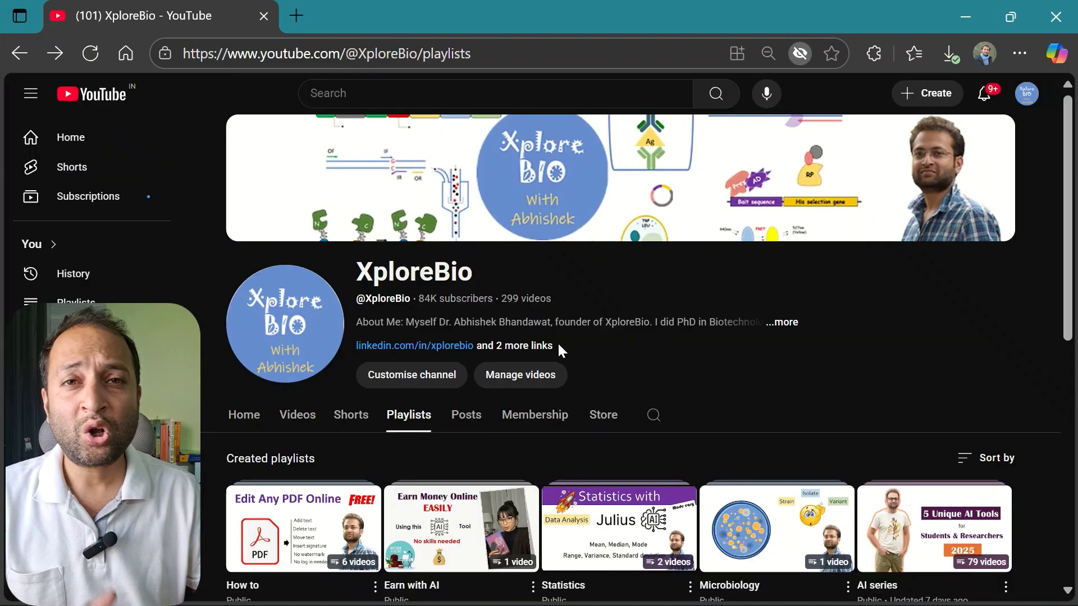
pyautogui.scroll(-3, 696, 345)
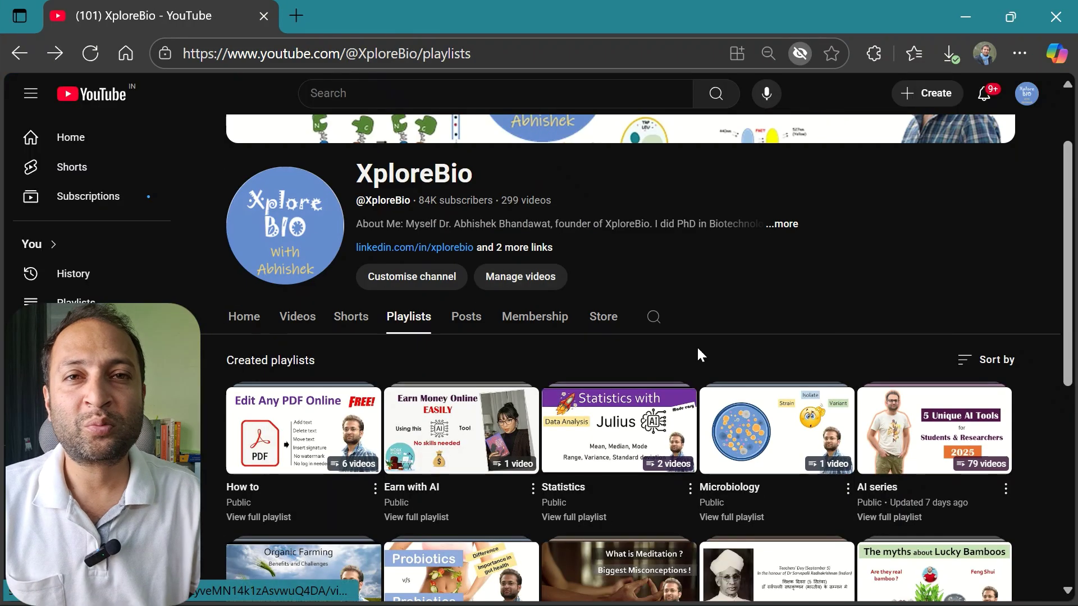
# Step: Open the 79-video AI series playlist and scroll its list past video 16
pyautogui.click(895, 403)
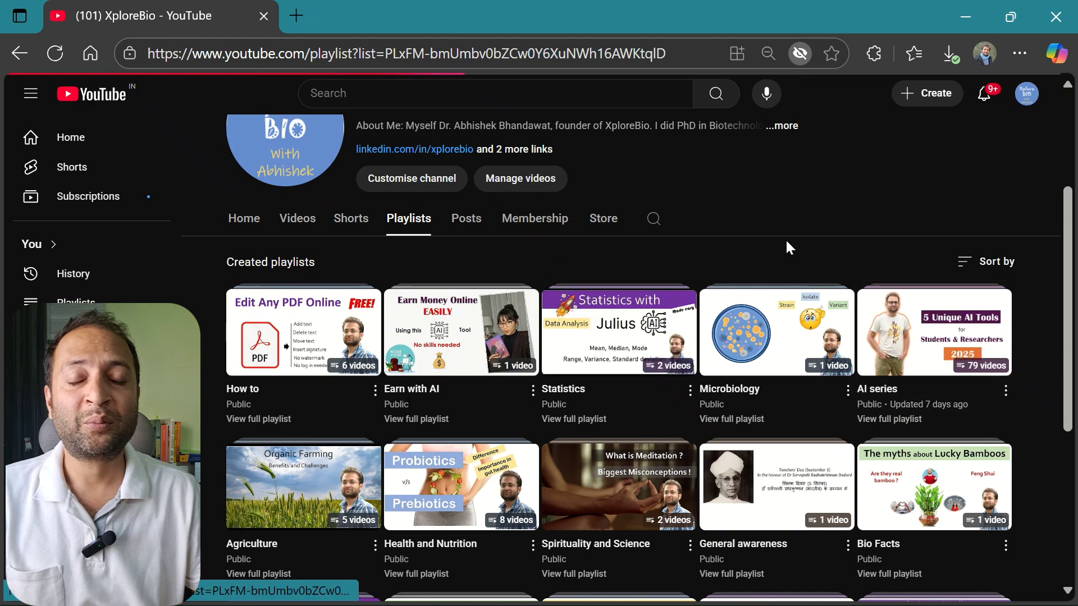
pyautogui.scroll(-2, 791, 247)
pyautogui.scroll(3, 815, 231)
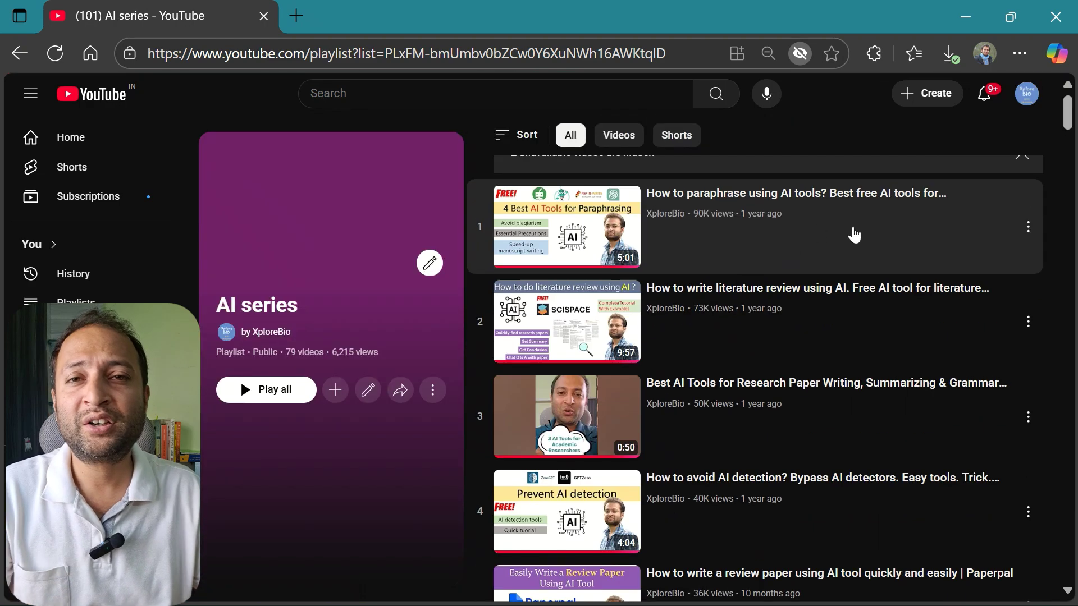
pyautogui.scroll(-10, 929, 243)
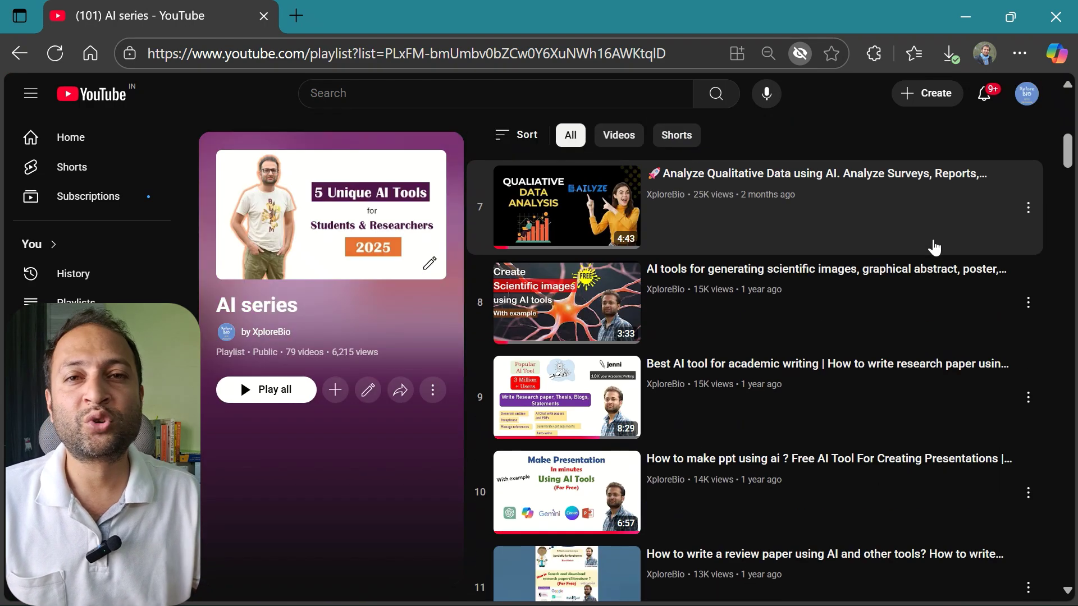
pyautogui.scroll(-8, 935, 248)
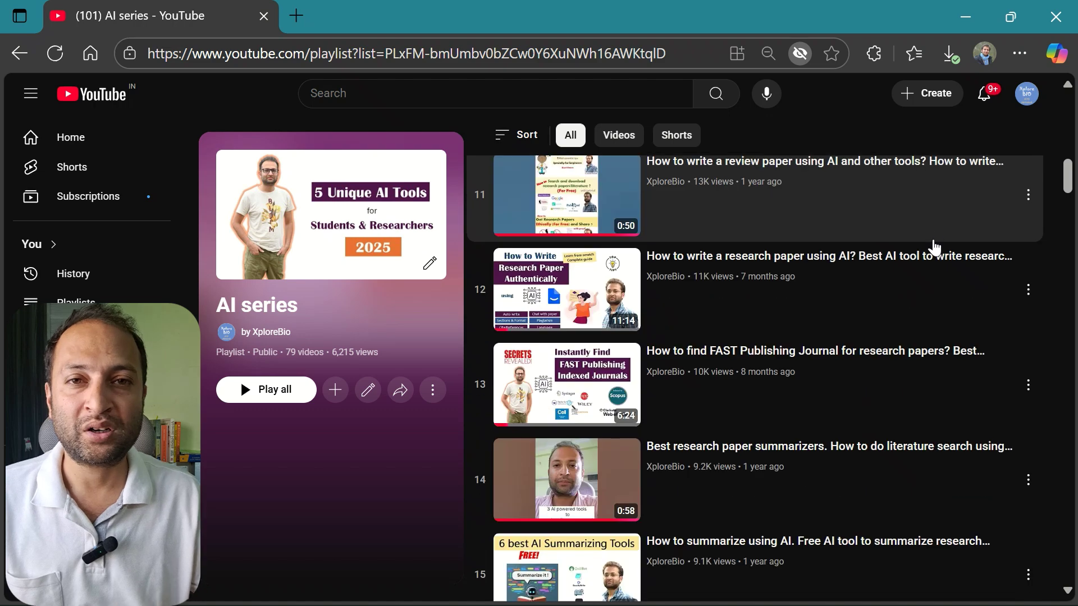
pyautogui.scroll(-6, 935, 248)
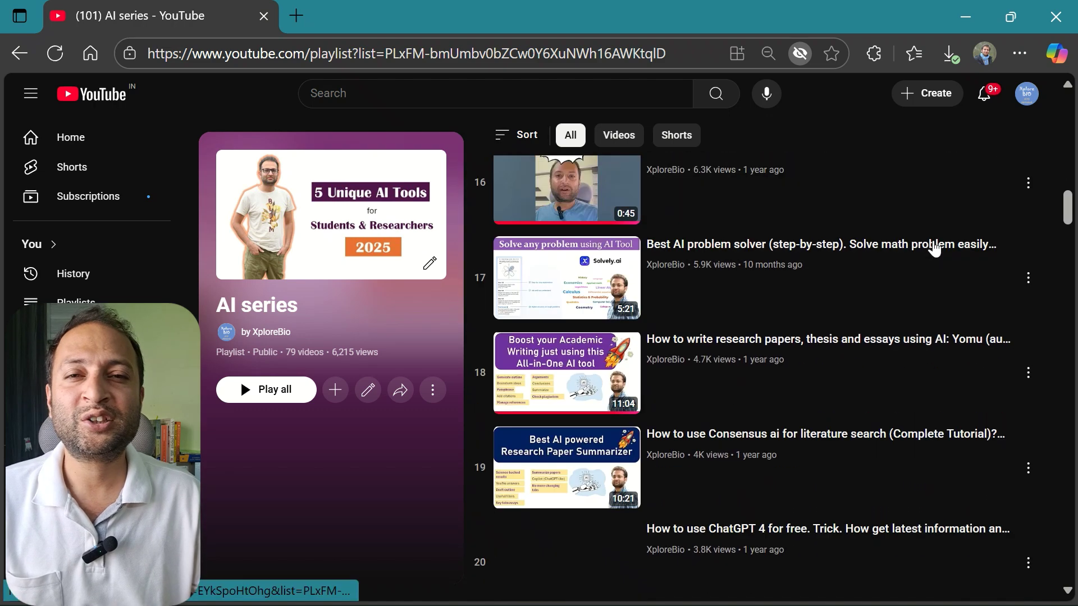